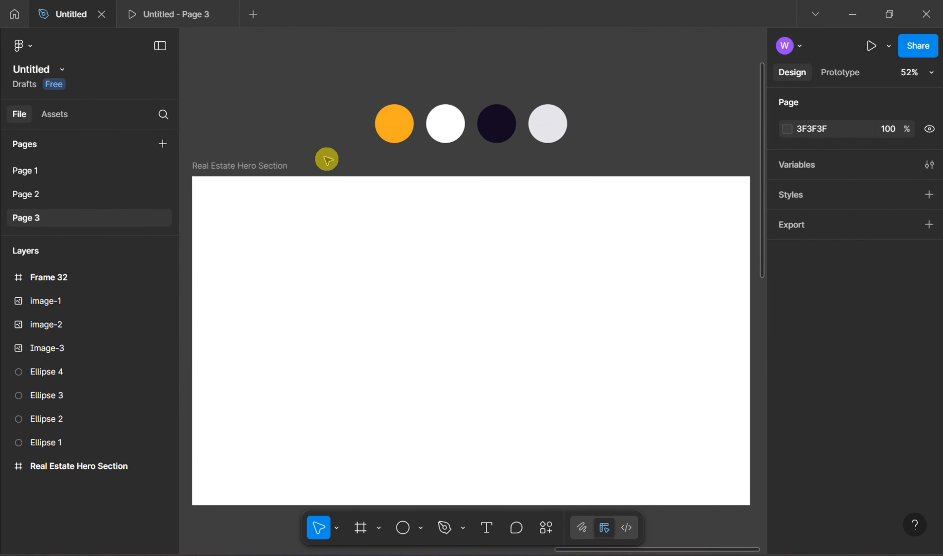
Step: Add a 12-column layout guide with 80 margin and 24 gutter to the Real Estate Hero Section frame and increase its colour opacity
click(291, 165)
scroll(890, 333, down, 2)
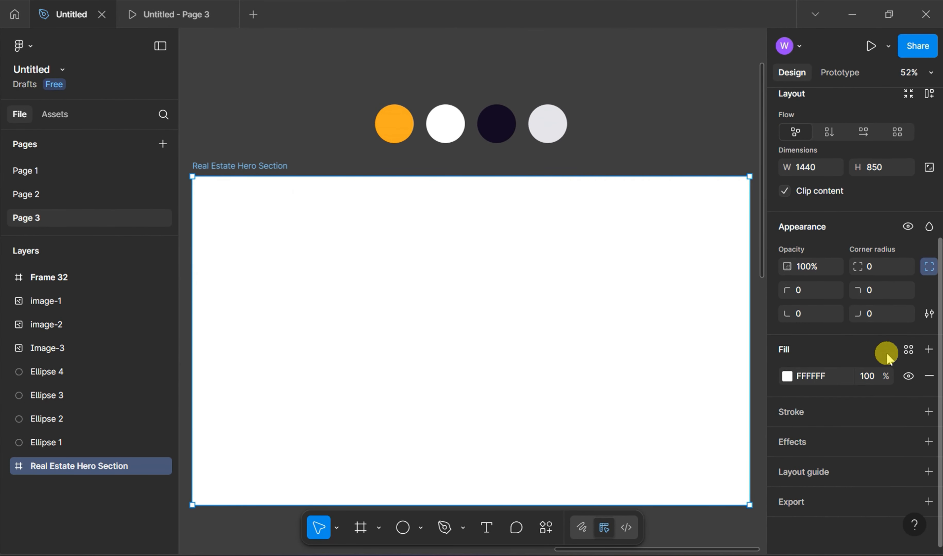
click(927, 474)
click(651, 469)
click(634, 503)
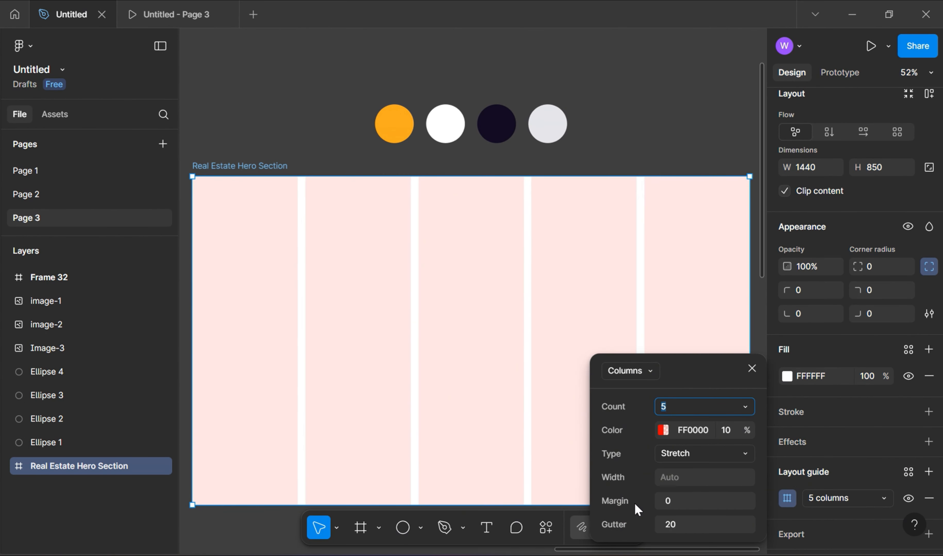
click(677, 503)
text(80)
click(682, 524)
click(730, 434)
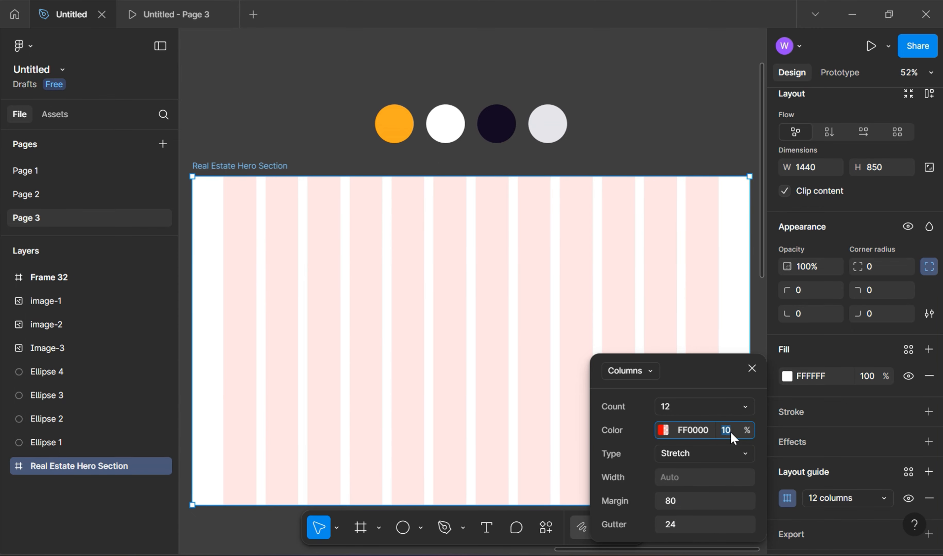
click(657, 126)
Step: Add a text layer reading "Home" in the upper part of the hero frame
click(499, 247)
key(t)
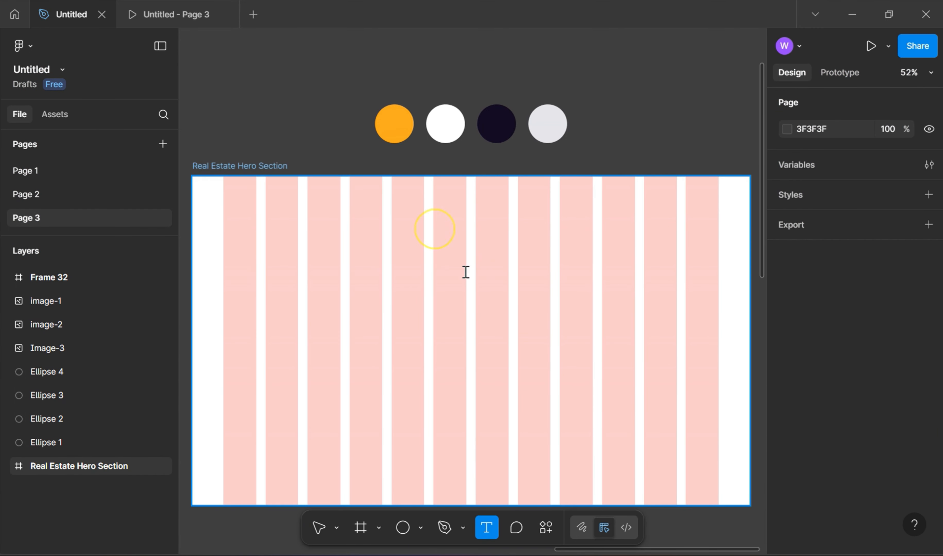
click(442, 237)
key(Escape)
Step: Set the Home text's font to Outfit with the Medium weight
scroll(810, 320, down, 5)
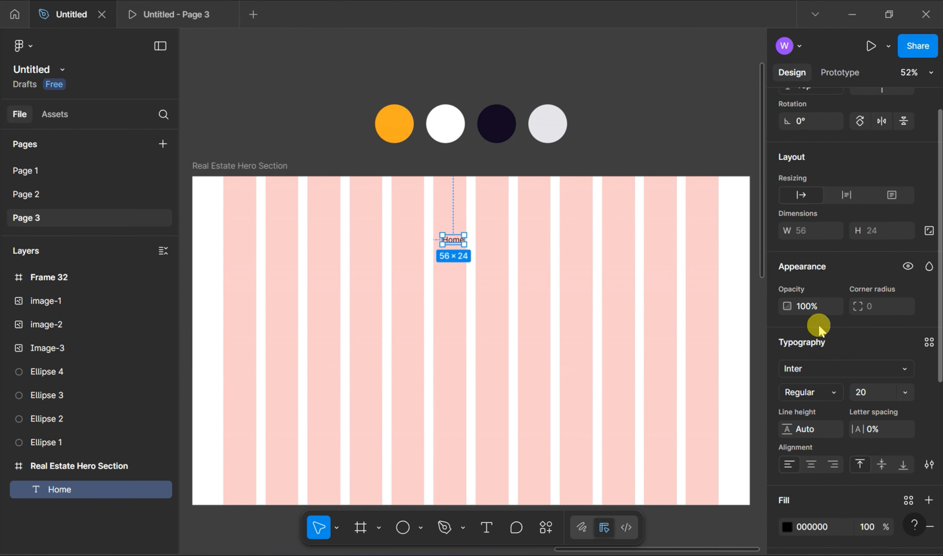
click(820, 335)
text(out)
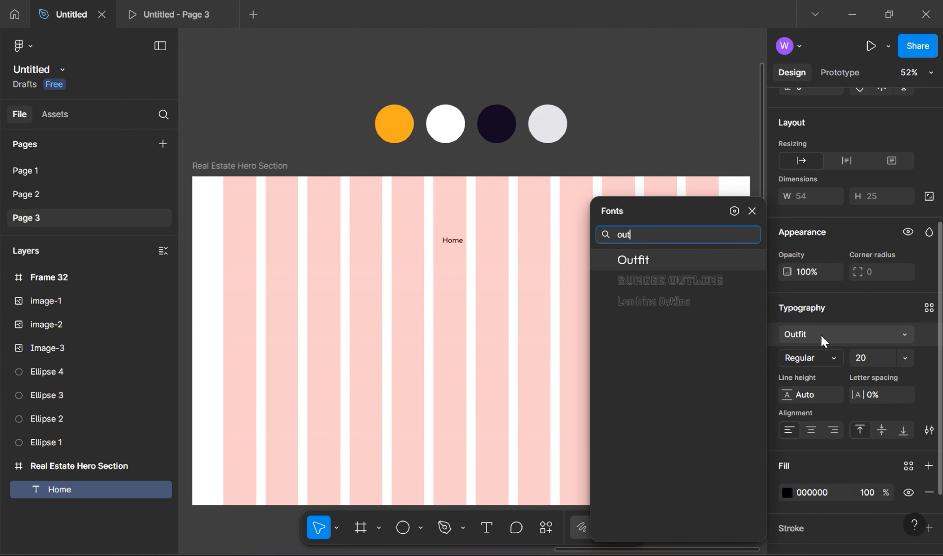
click(659, 255)
click(790, 348)
click(820, 374)
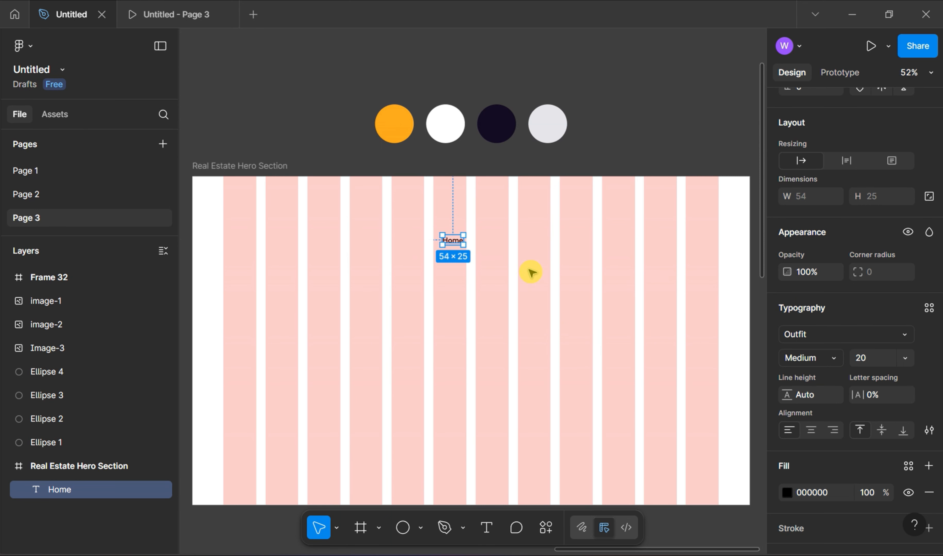
Step: Duplicate the Home text four times in an evenly spaced horizontal row
ctrl+scroll(477, 238, up, 3)
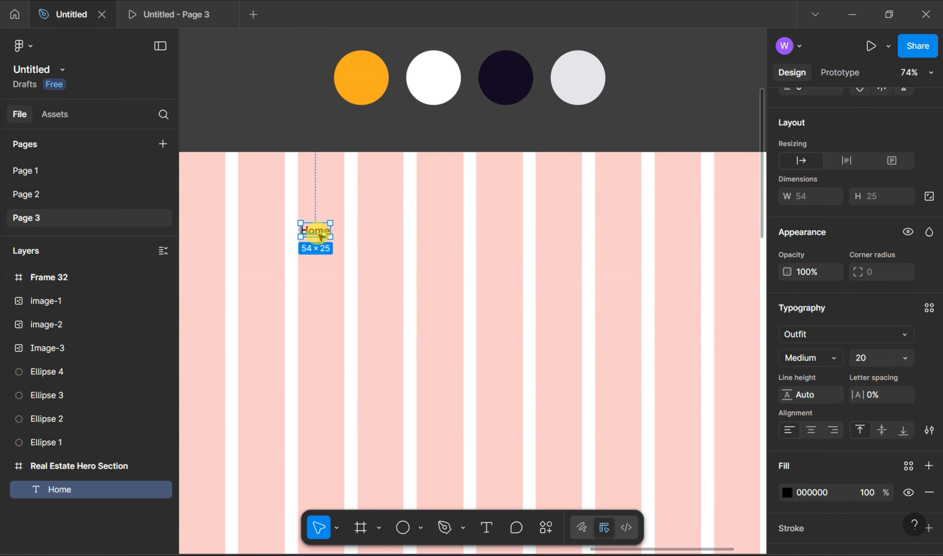
alt+drag(317, 229, 370, 230)
key(ctrl+d)
key(ctrl+d)
key(ctrl+d)
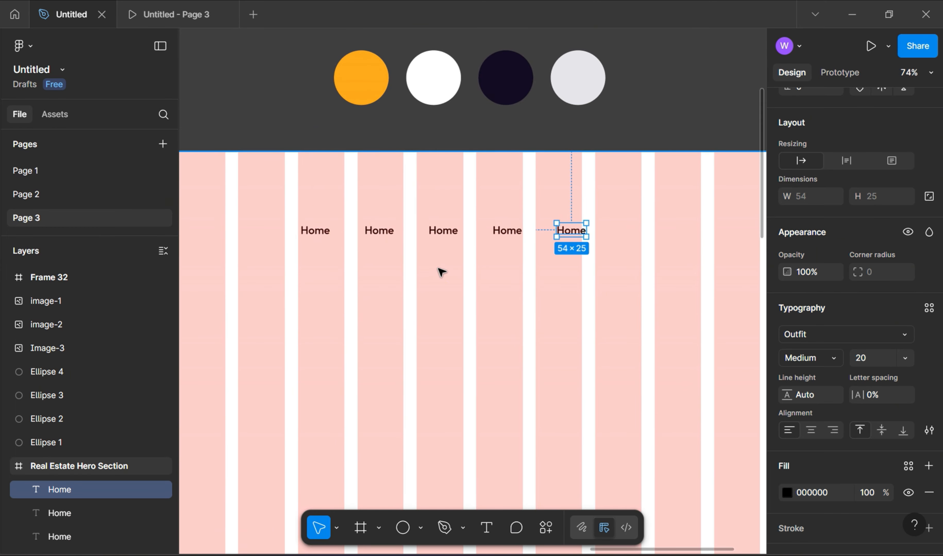
Step: Change the four Home copies to About, Properties, Agents and Contact, and place a spare copy of Contact below the row
double_click(380, 234)
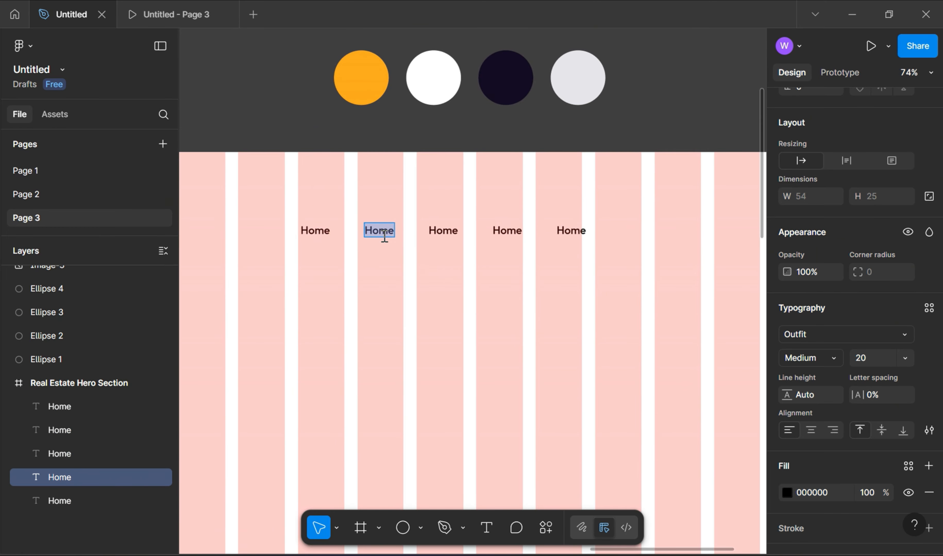
double_click(447, 233)
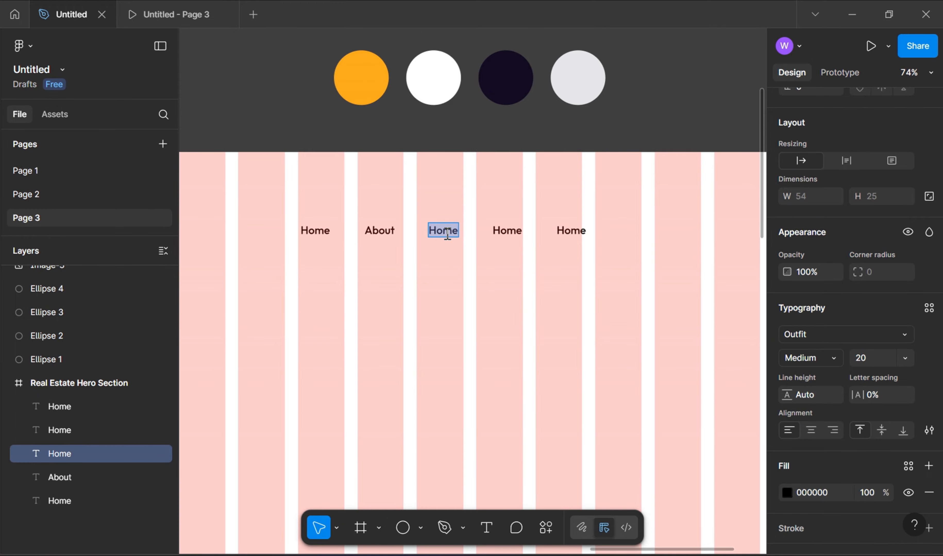
double_click(506, 231)
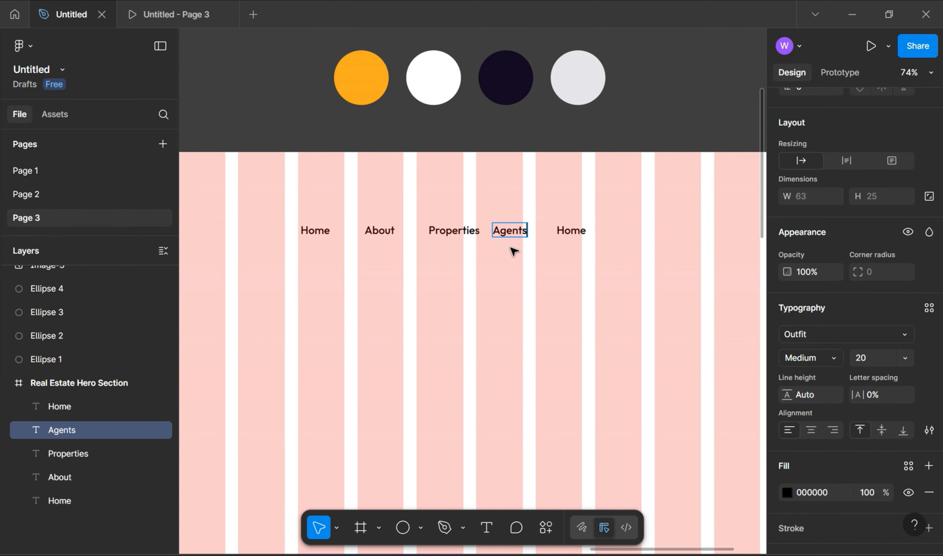
double_click(579, 232)
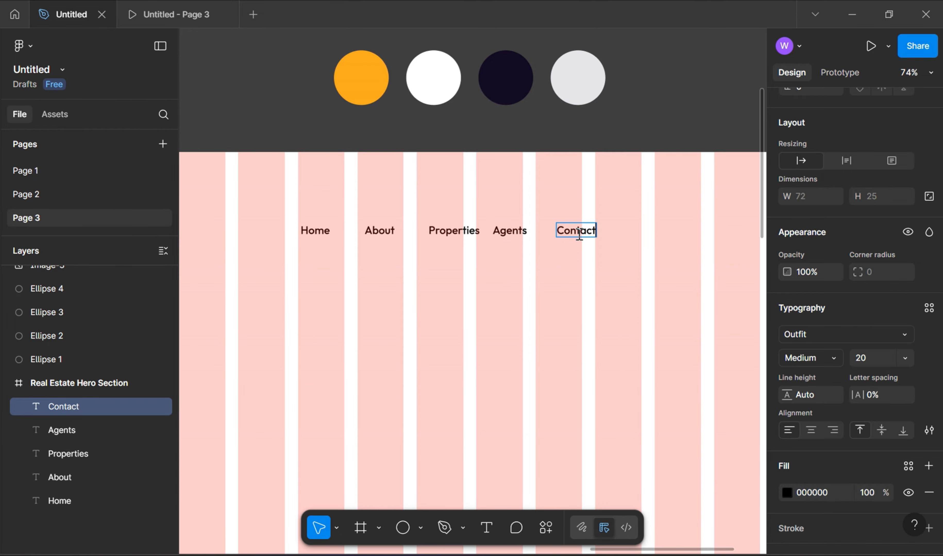
alt+drag(579, 230, 672, 291)
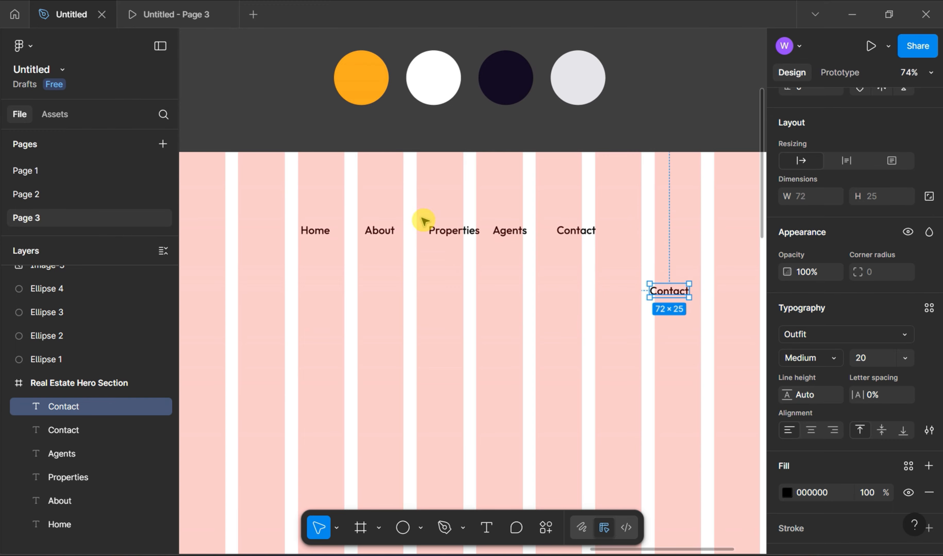
Step: Combine the five menu texts from Home to Contact into a horizontal auto layout with a gap of 40
click(315, 230)
shift+click(363, 230)
shift+click(446, 234)
shift+click(510, 231)
shift+click(575, 231)
right_click(565, 234)
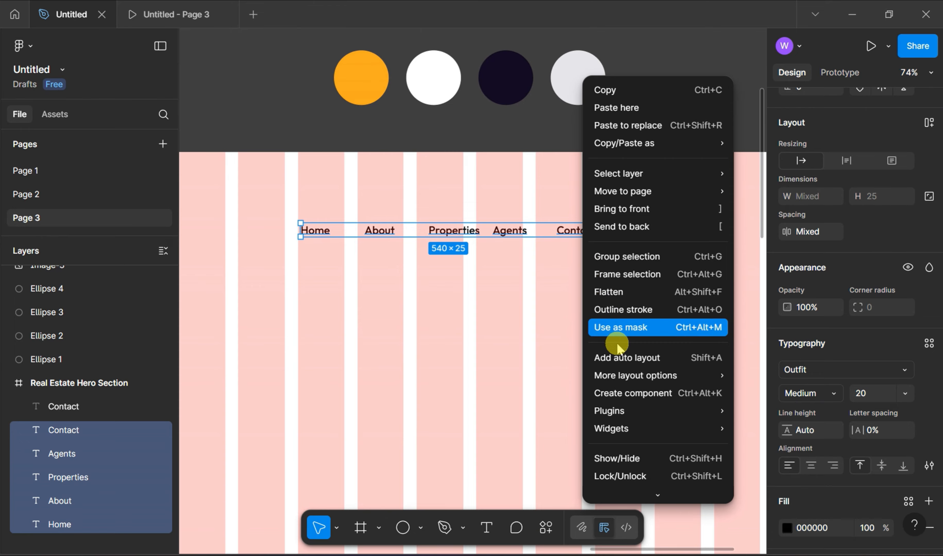
click(621, 356)
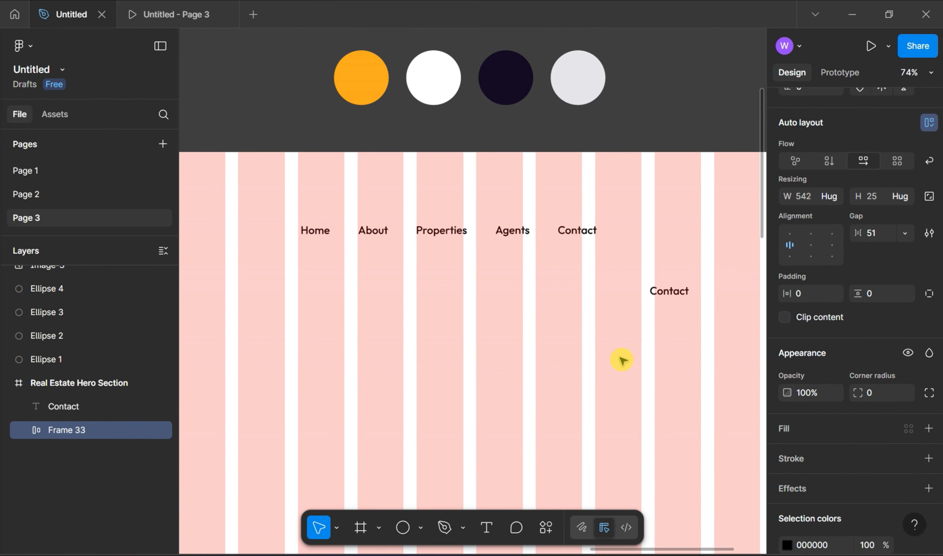
click(881, 237)
text(40)
key(Return)
click(474, 312)
Step: Colour the Home link with the palette's orange FFA920 and move the menu row slightly up
double_click(317, 231)
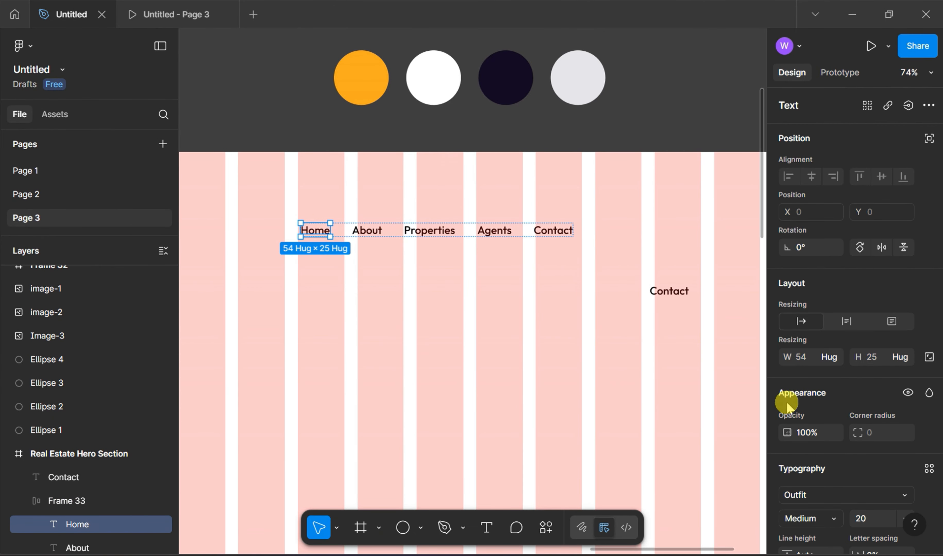
scroll(786, 407, down, 4)
click(786, 506)
click(610, 432)
click(359, 81)
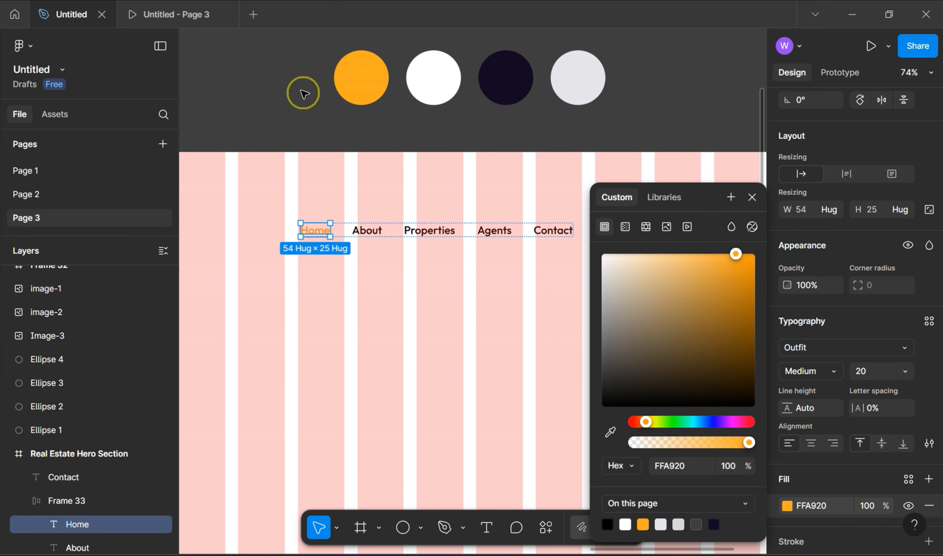
click(303, 94)
drag(413, 227, 412, 214)
Step: Change the spare Contact text to "Add Property", move it beneath the menu's Contact link, and make it Bold
double_click(666, 292)
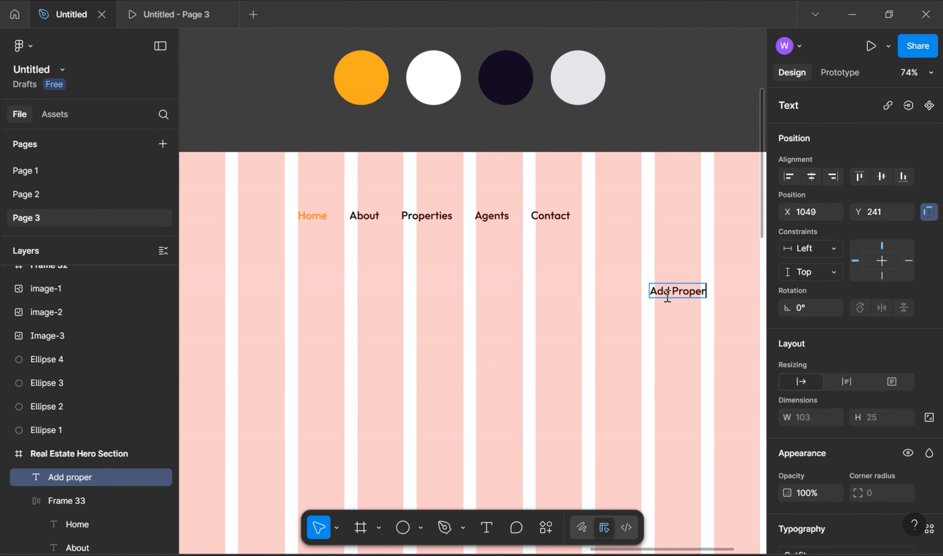
drag(677, 293, 557, 290)
scroll(825, 392, down, 5)
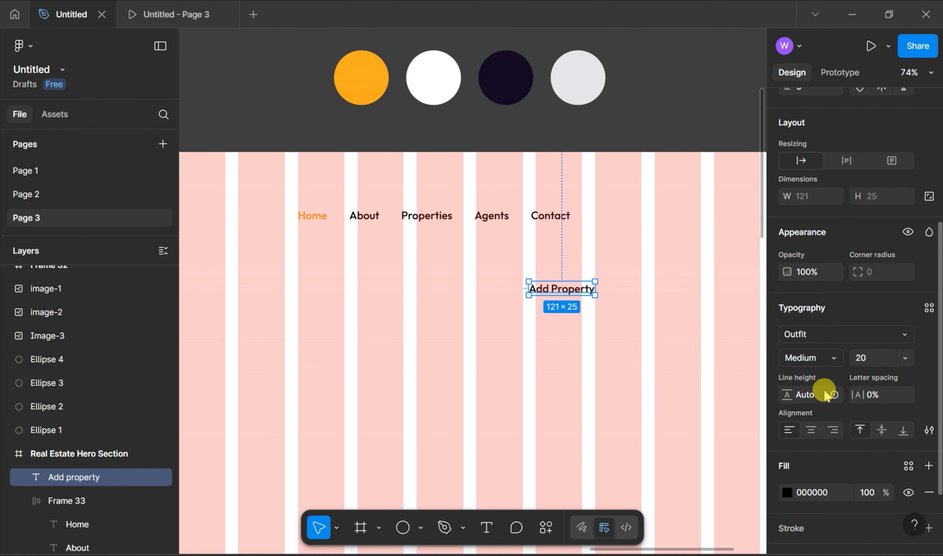
click(802, 358)
click(821, 387)
Step: Wrap the Add Property text in an auto layout with 30 horizontal and 12 vertical padding and a corner radius of 12
right_click(553, 289)
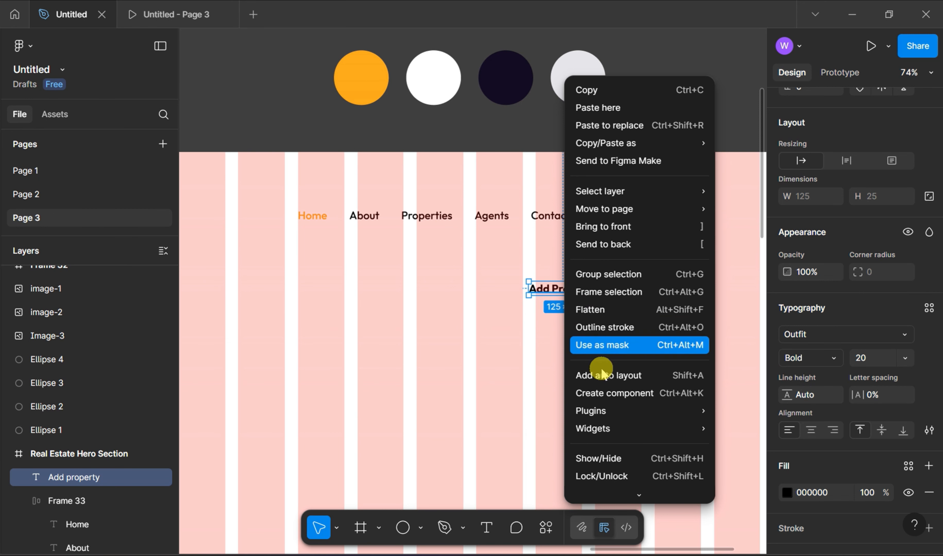
click(632, 372)
click(875, 294)
text(12)
click(813, 295)
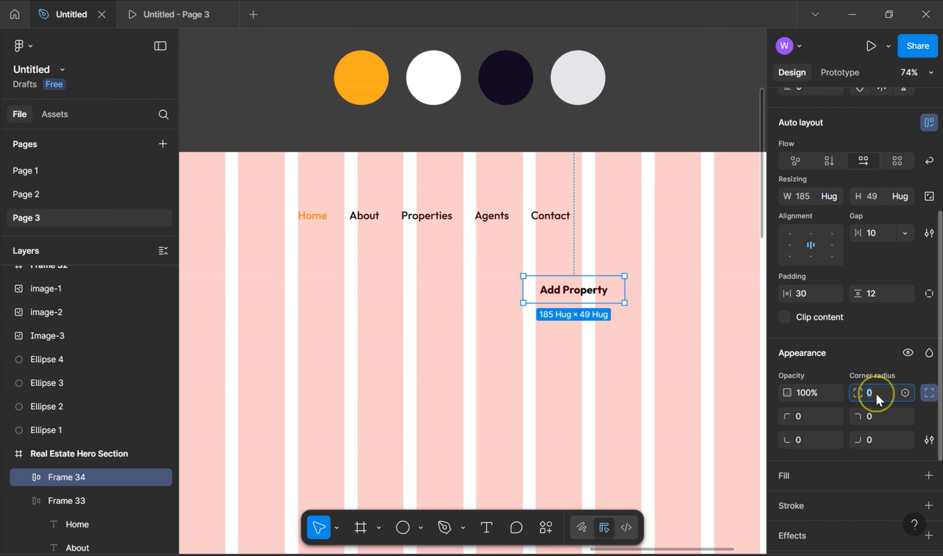
click(876, 442)
Step: Fill the Add Property button with the palette's orange FFA920
scroll(808, 426, down, 2)
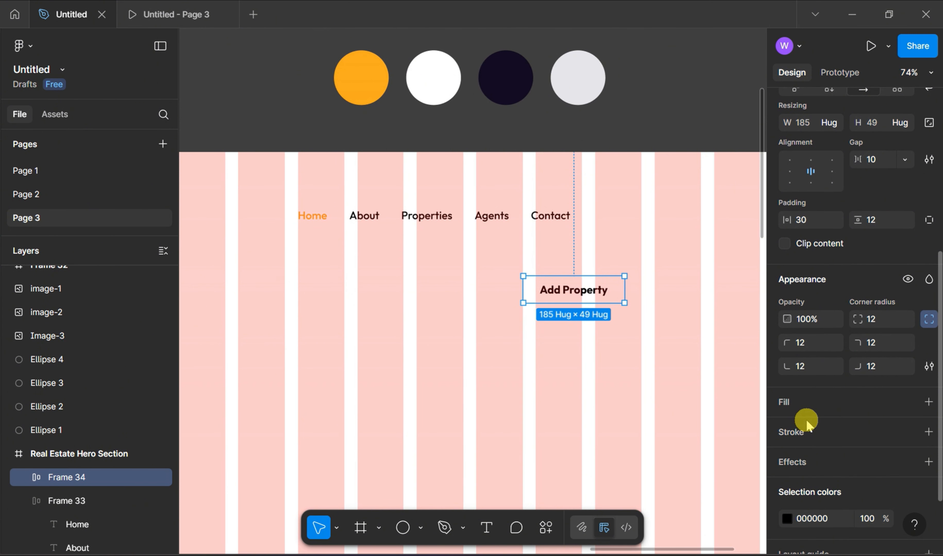
click(929, 402)
click(787, 429)
click(610, 432)
click(368, 88)
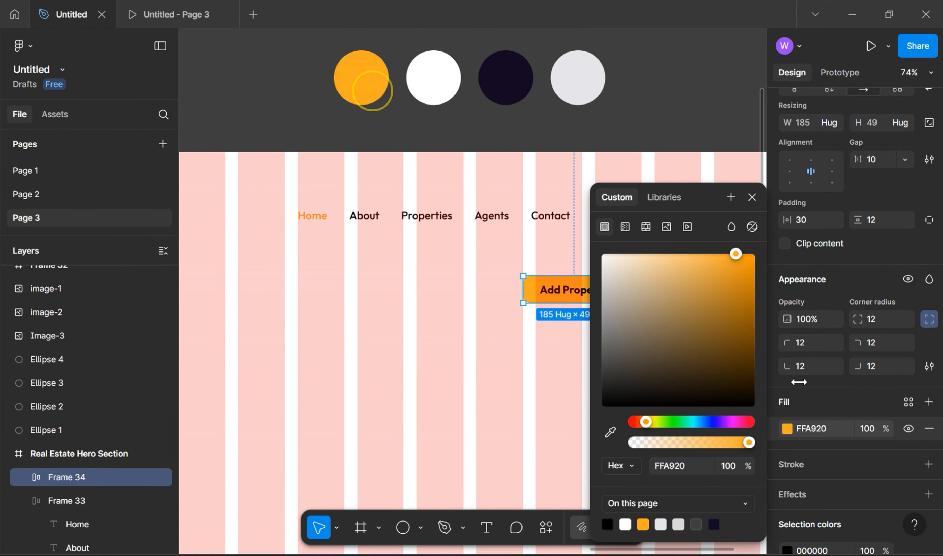
Step: Add a stroke in the palette's orange to the Add Property button and change the stroke's position setting
click(928, 464)
click(610, 433)
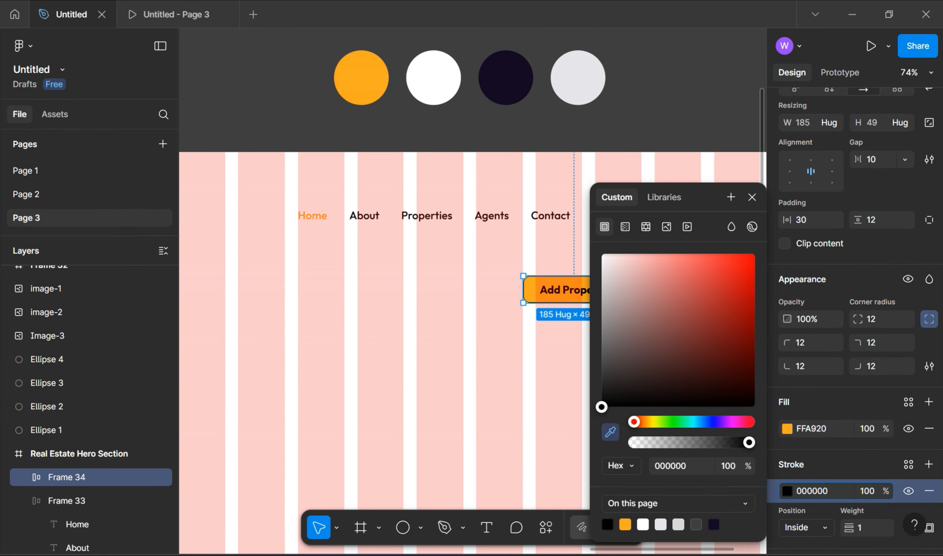
click(364, 88)
click(829, 527)
click(820, 510)
click(569, 357)
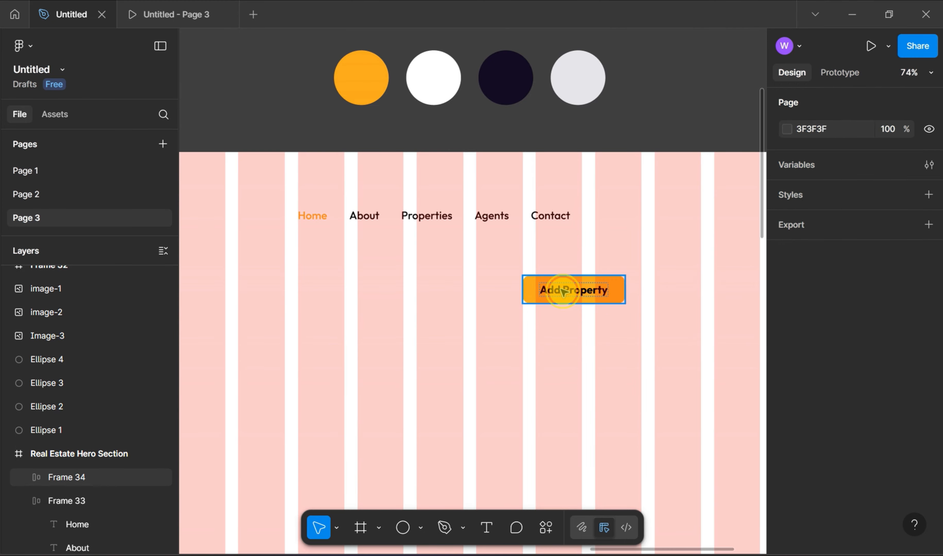
Step: Colour the Add Property button's text with the palette's white
click(564, 291)
click(563, 291)
scroll(841, 367, down, 5)
click(787, 432)
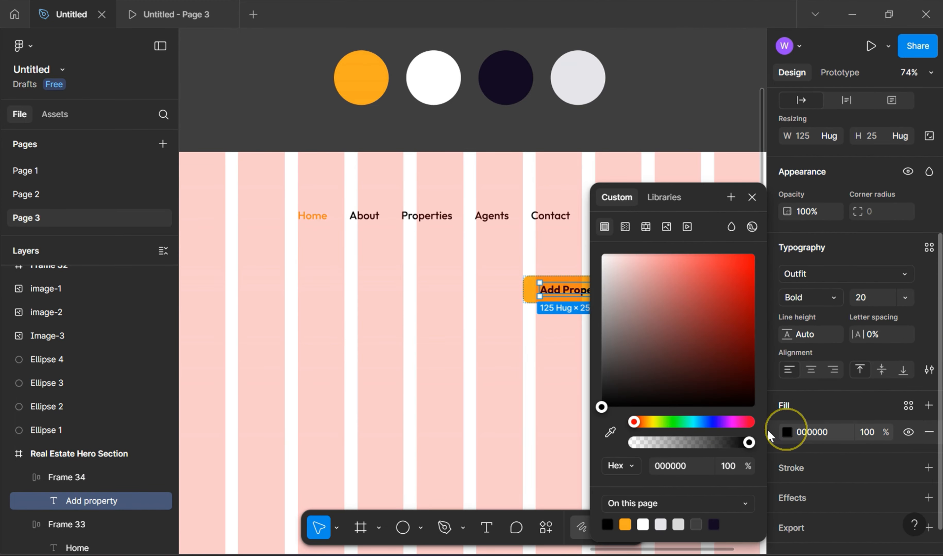
click(610, 433)
click(441, 77)
click(639, 142)
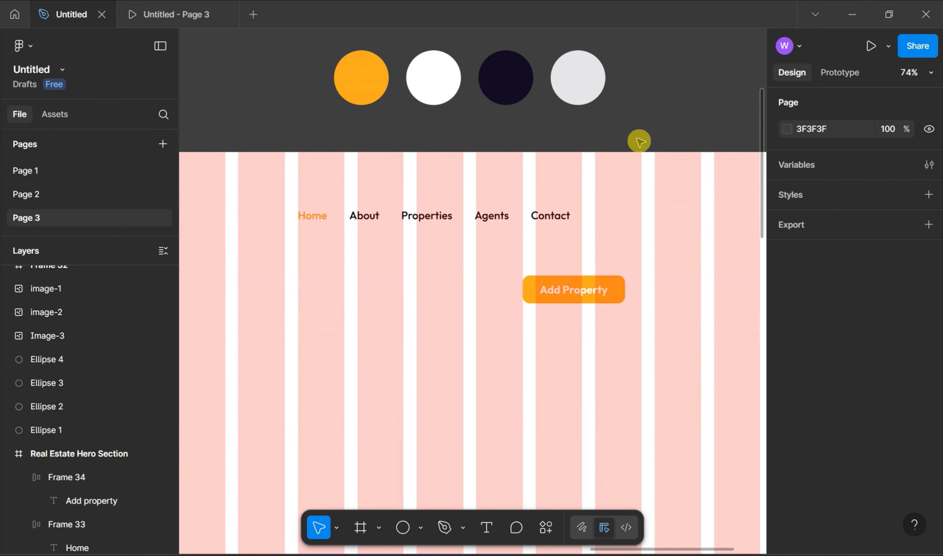
Step: Move the plus icon and the HAVENLY logo from Frame 32 into the Real Estate Hero Section frame
click(590, 285)
scroll(537, 269, down, 5)
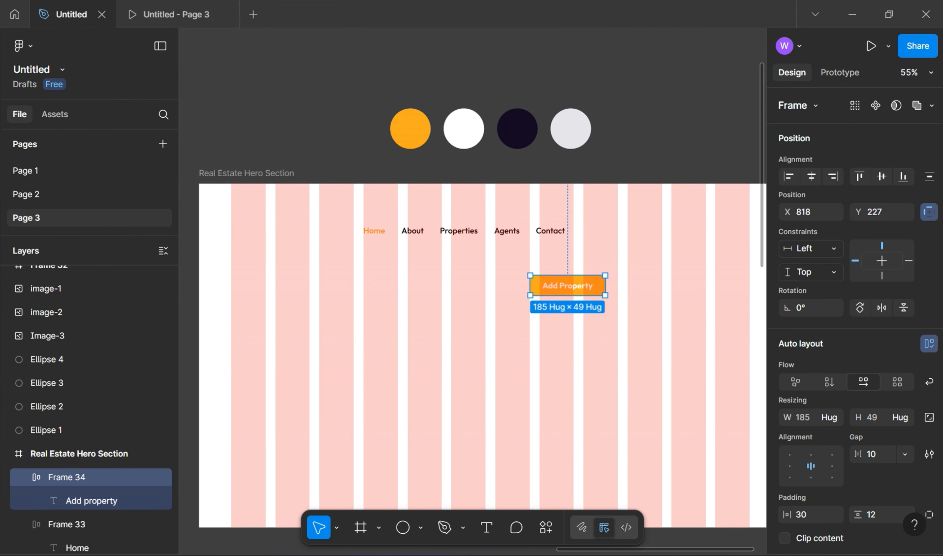
drag(586, 550, 475, 532)
drag(326, 216, 719, 302)
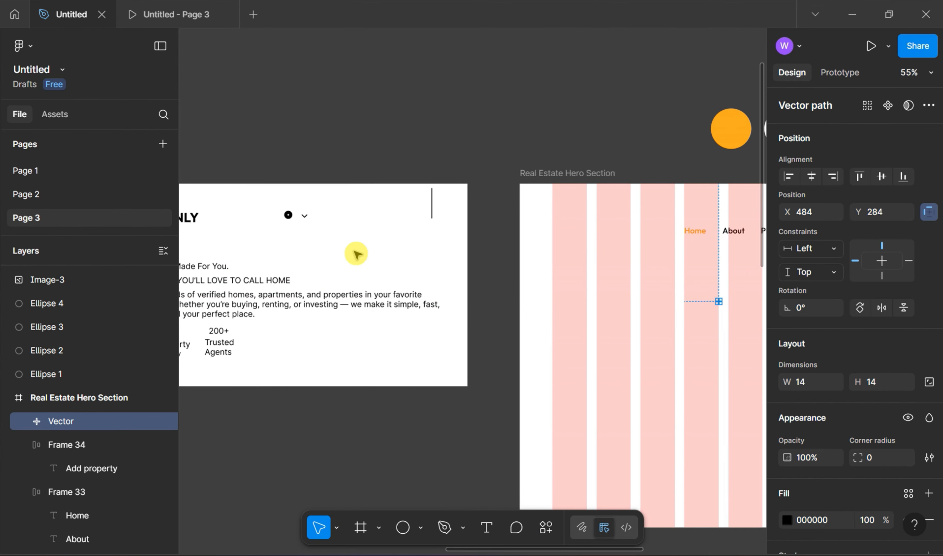
drag(190, 219, 668, 246)
Step: Place the plus icon inside the Add Property button, after its text
scroll(526, 263, down, 5)
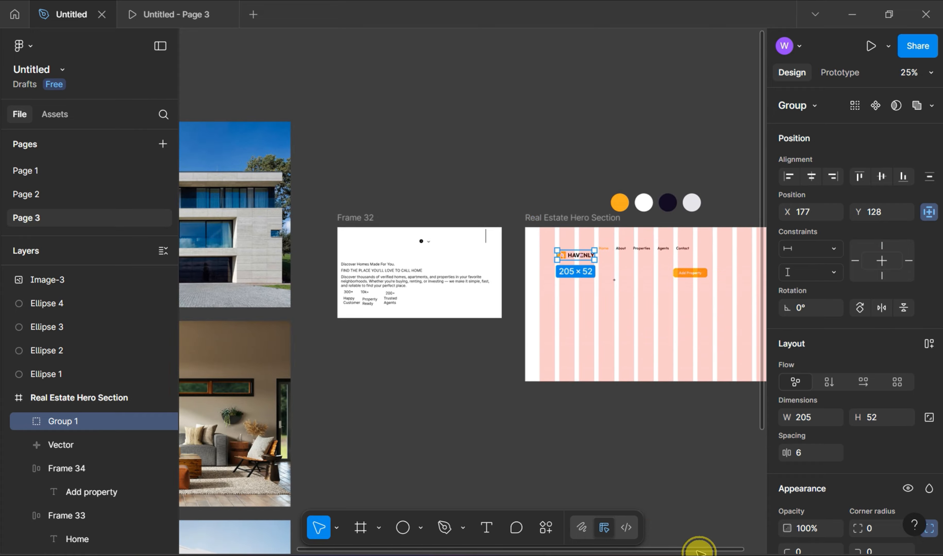
drag(701, 550, 748, 548)
scroll(501, 368, up, 3)
drag(466, 343, 617, 332)
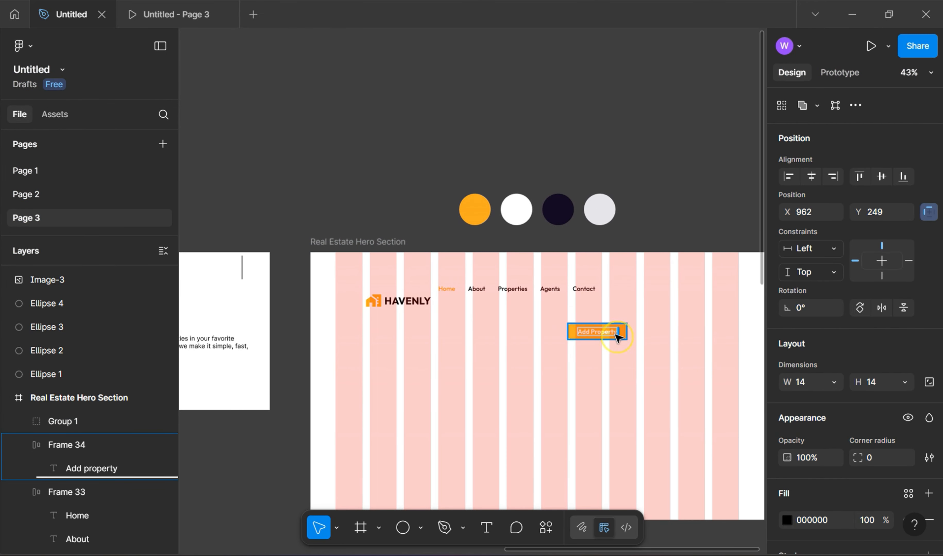
scroll(632, 340, up, 5)
scroll(569, 330, down, 5)
drag(674, 549, 701, 546)
scroll(554, 313, up, 3)
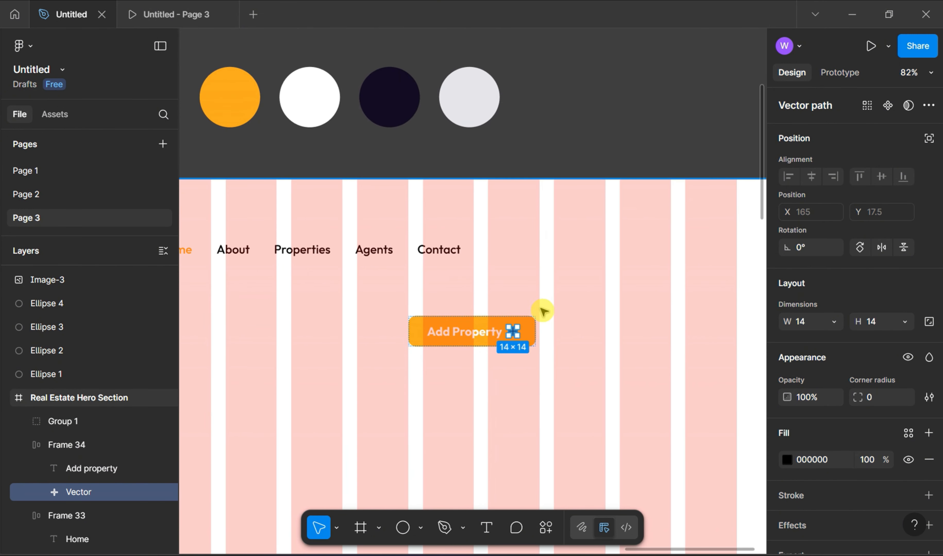
Step: Colour the plus icon white and move the Add Property button to the last column's right edge, vertically centred with the menu
click(791, 458)
click(607, 431)
click(315, 108)
click(641, 101)
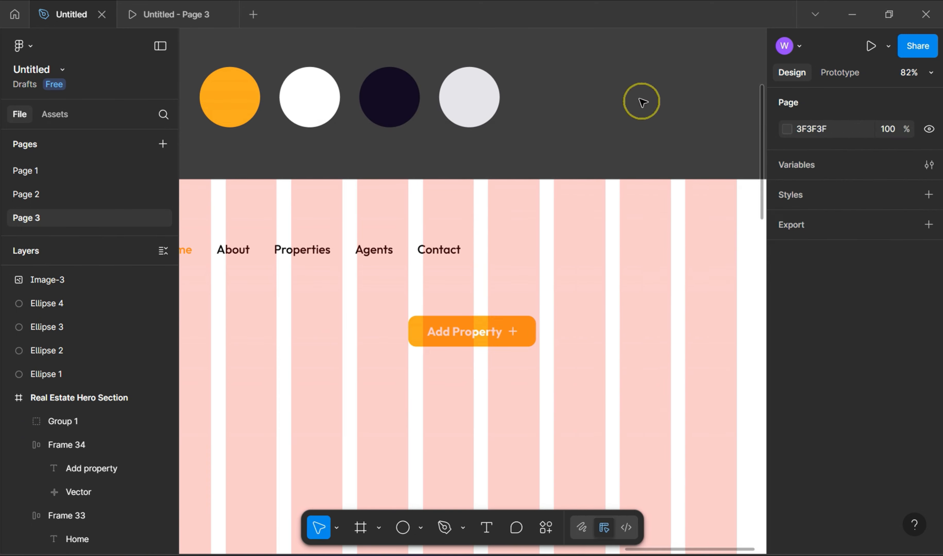
drag(506, 331, 707, 248)
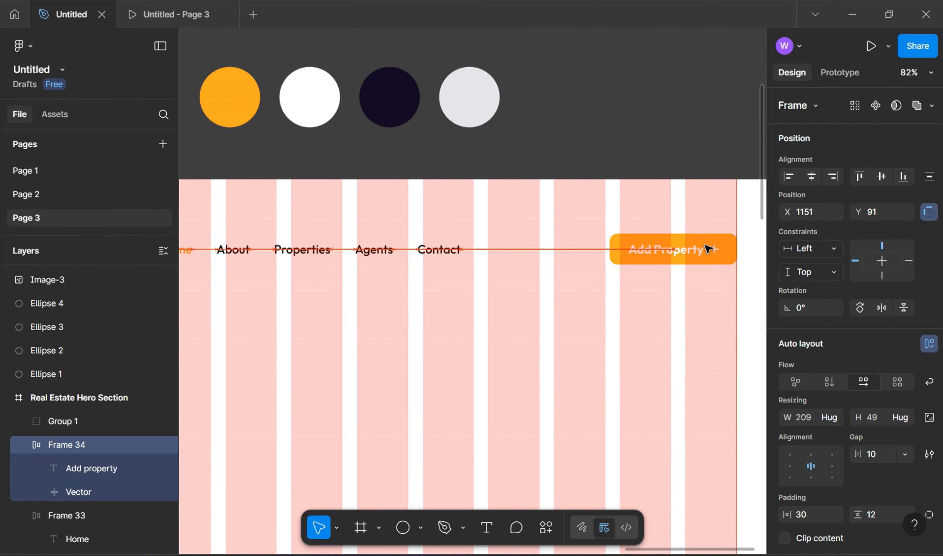
Step: Wrap the HAVENLY logo, menu links and Add Property button in one auto layout frame and set its Y position to 32
scroll(707, 263, down, 5)
drag(313, 270, 295, 260)
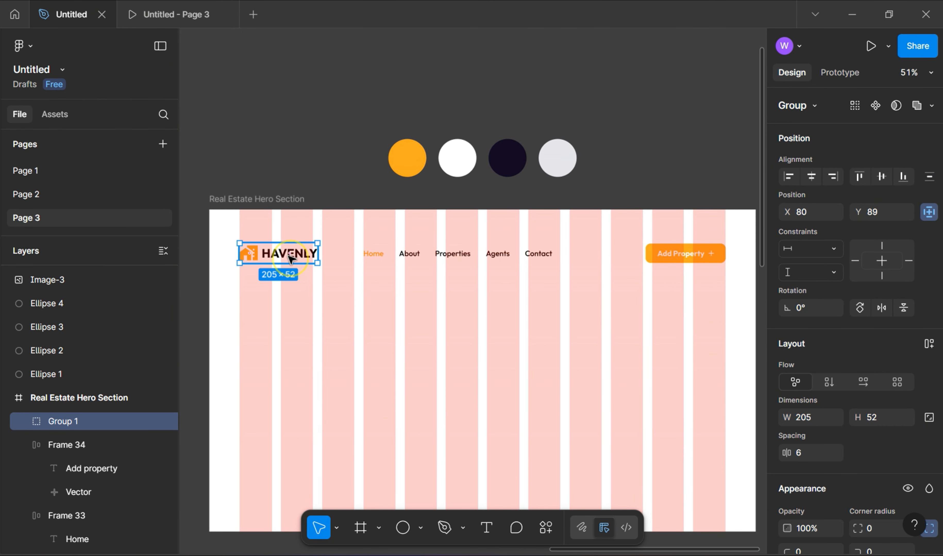
shift+click(491, 260)
shift+click(664, 260)
right_click(668, 259)
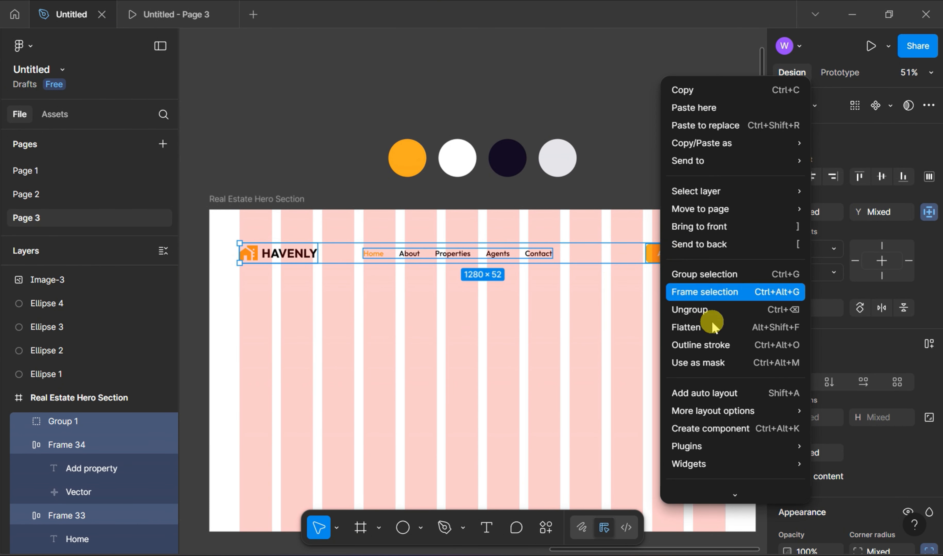
click(722, 393)
click(812, 458)
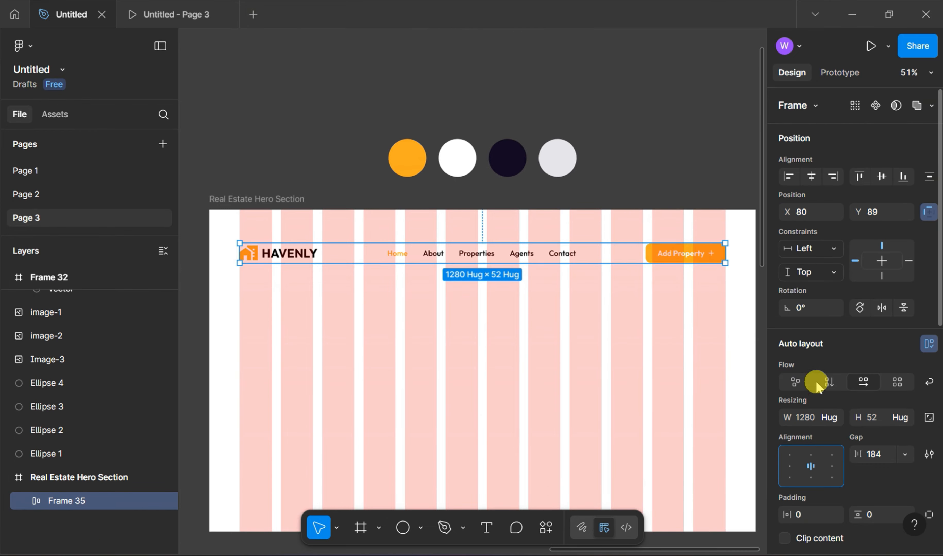
text(32)
key(Return)
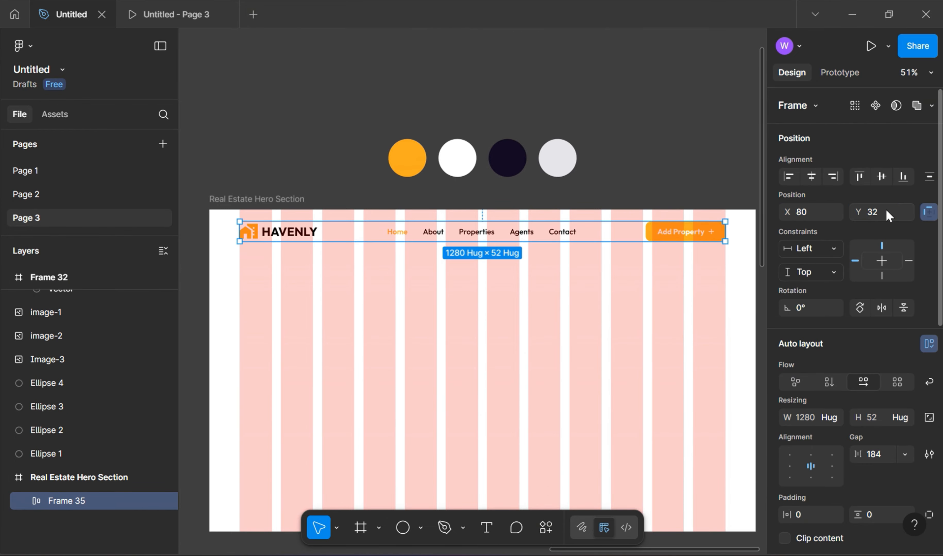
click(311, 127)
Step: Draw a 1440 px wide frame around the navigation row from the hero section's upper-left corner and set its height to 100
click(361, 529)
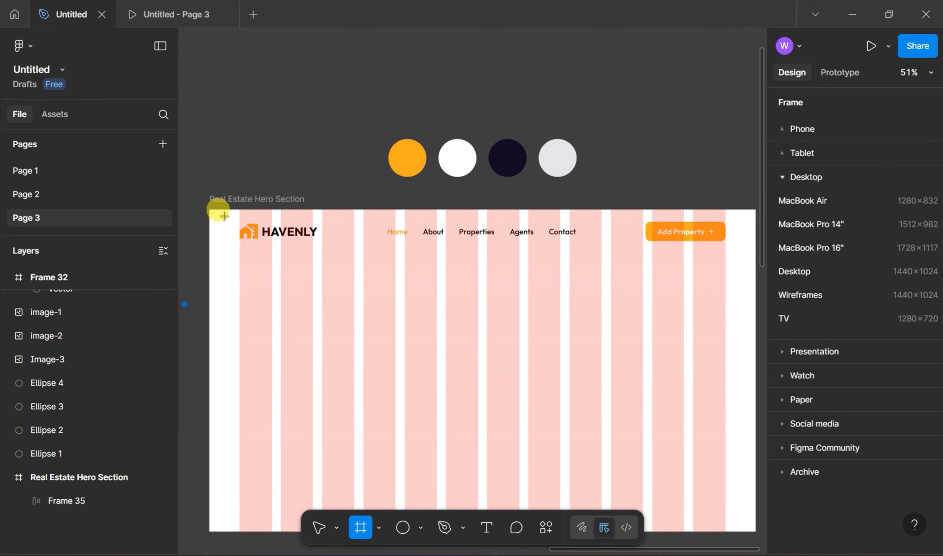
drag(208, 209, 730, 264)
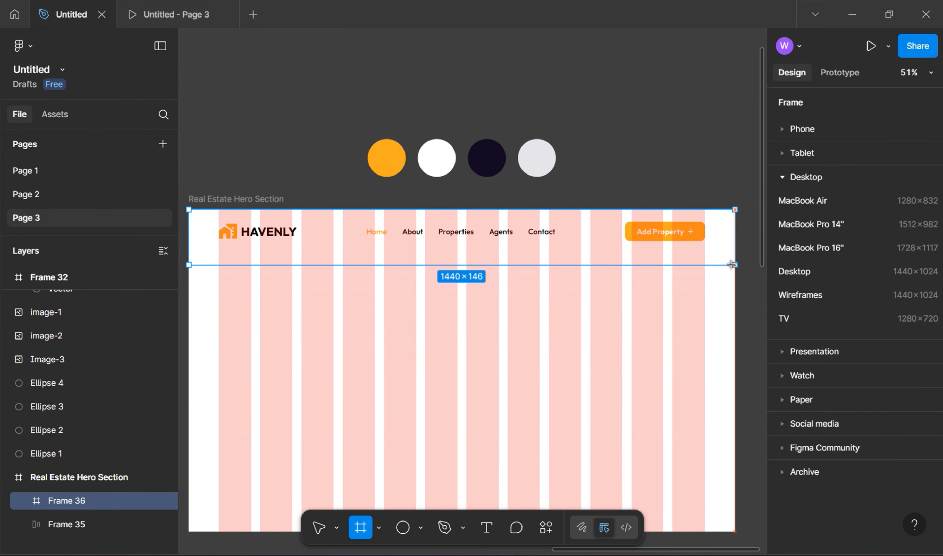
click(874, 418)
text(100)
key(Return)
Step: Add a fill to the navigation bar frame using the palette's white
scroll(889, 420, down, 5)
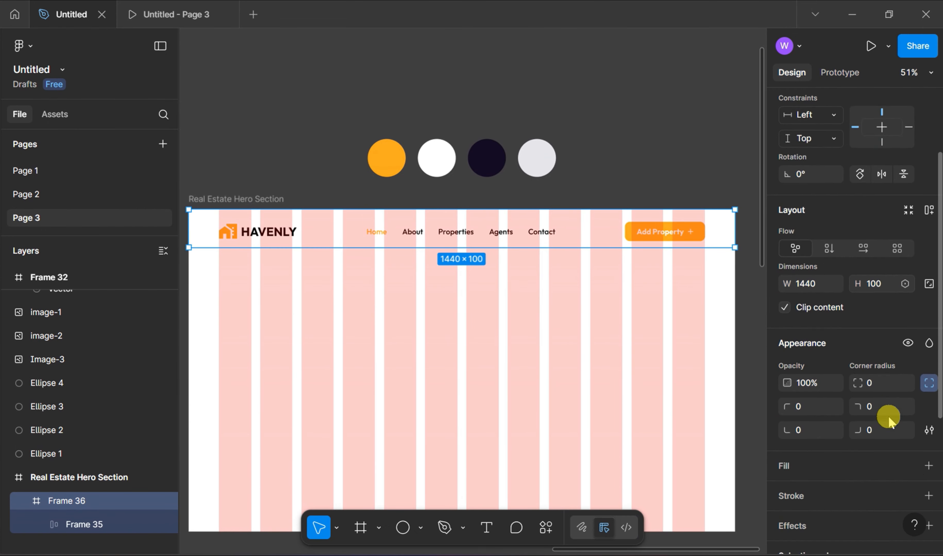
click(928, 378)
click(611, 432)
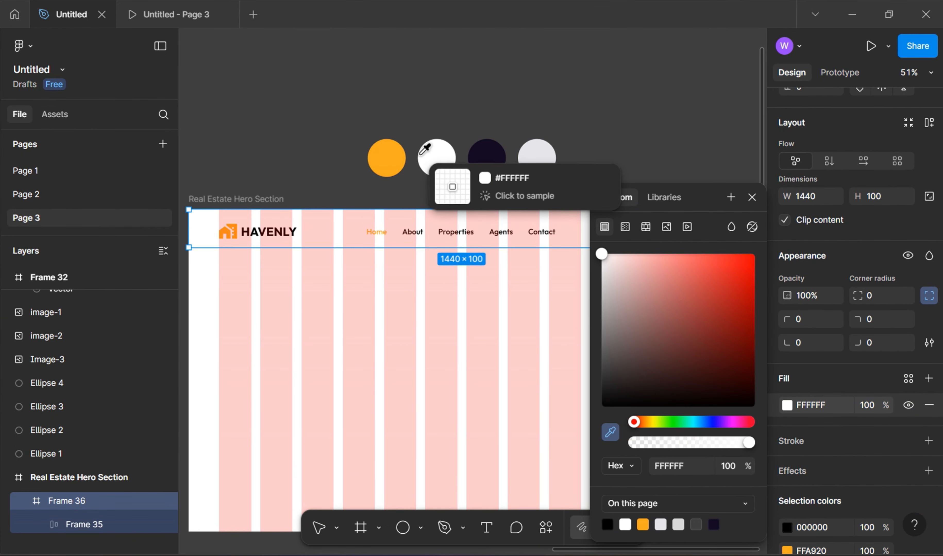
click(441, 158)
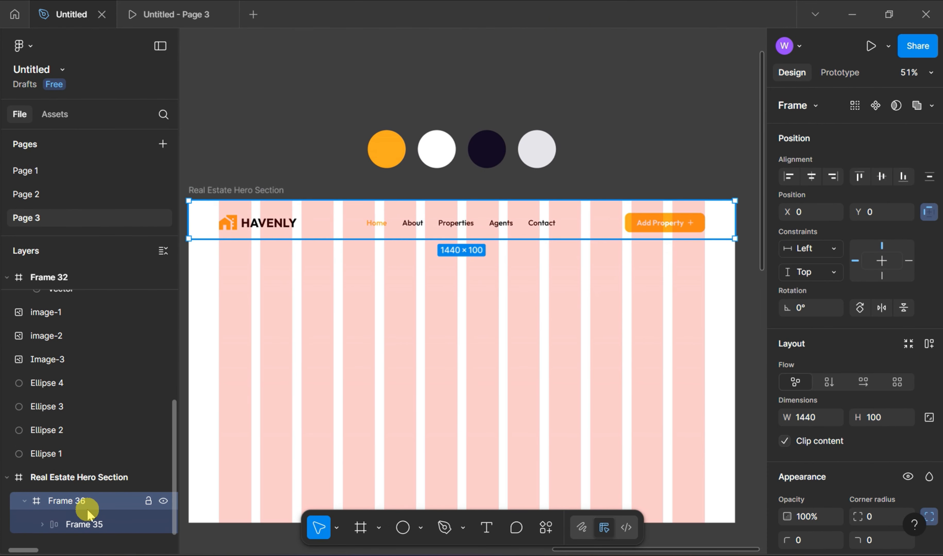
Step: Centre the navigation row vertically within its 1440 × 100 frame
click(86, 523)
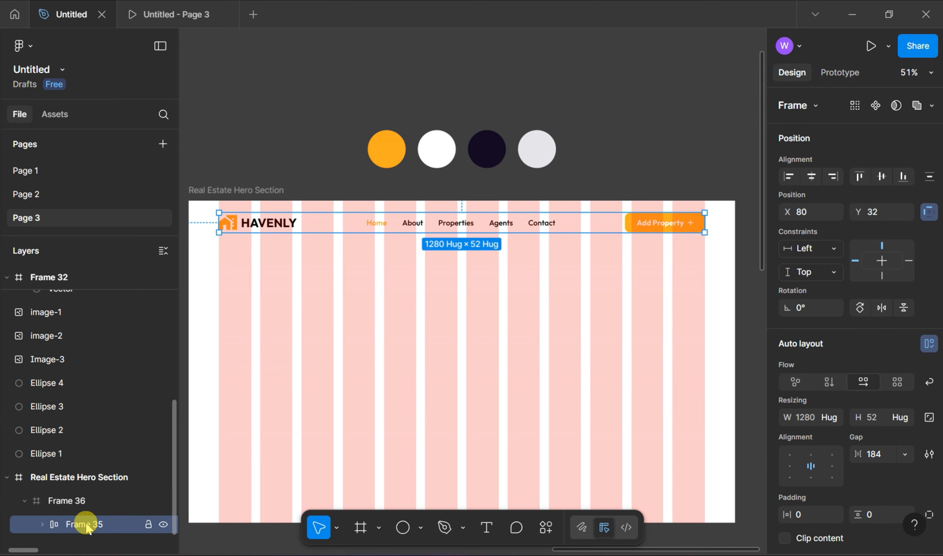
click(880, 176)
click(664, 168)
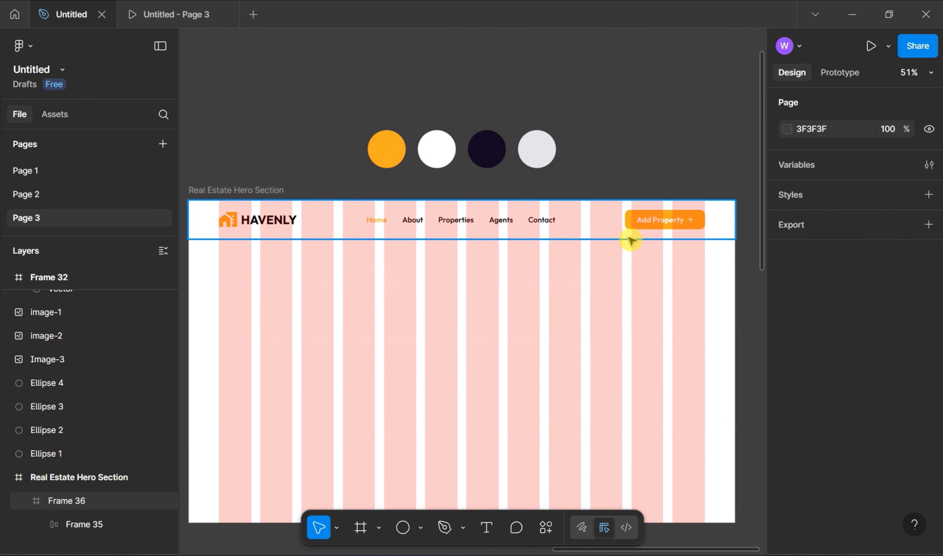
Step: Move the remaining texts, icons and divider line from Frame 32 into the Real Estate Hero Section frame, and delete the emptied Frame 32
scroll(631, 241, down, 5)
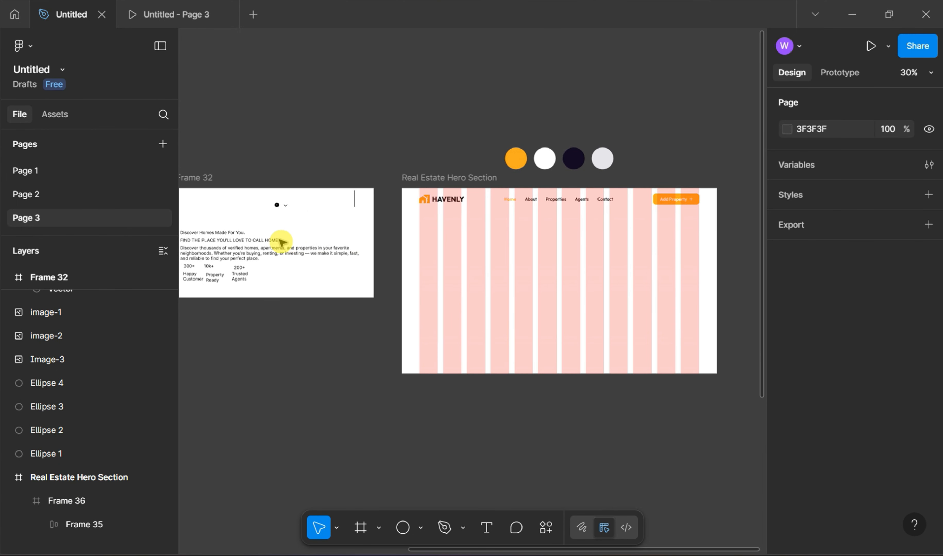
drag(231, 234, 584, 241)
drag(278, 206, 695, 273)
drag(249, 240, 558, 253)
drag(287, 256, 584, 279)
drag(194, 250, 251, 280)
drag(243, 278, 494, 320)
drag(190, 266, 438, 304)
drag(359, 209, 465, 353)
click(210, 180)
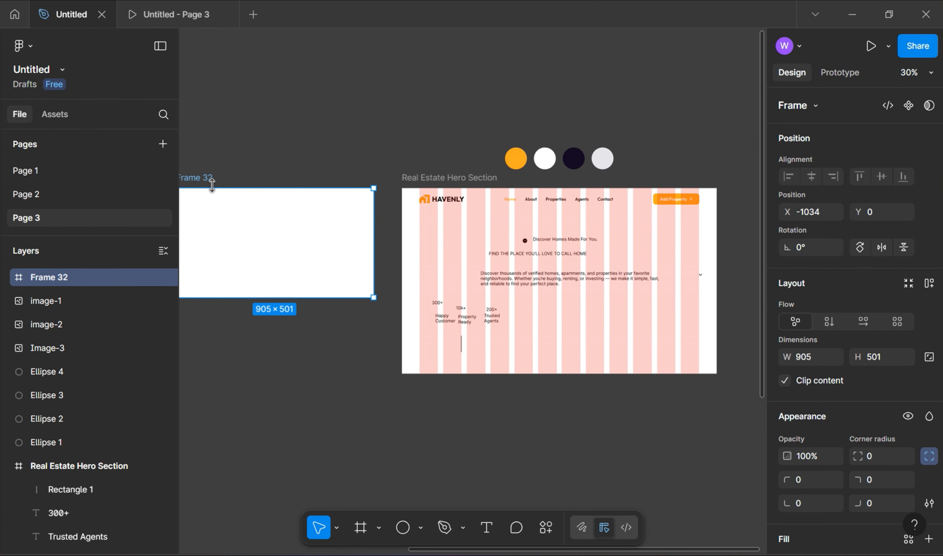
key(Delete)
Step: Colour the Discover Homes Made For You tagline and its dot icon with the palette's orange
key(shift+1)
click(449, 235)
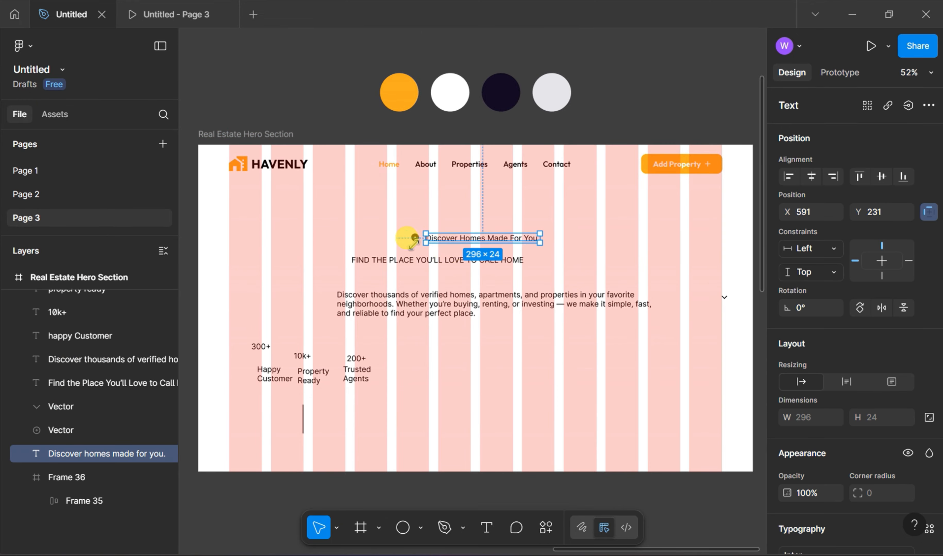
shift+click(415, 237)
scroll(649, 344, down, 1)
scroll(802, 432, down, 1)
scroll(802, 432, down, 5)
click(787, 528)
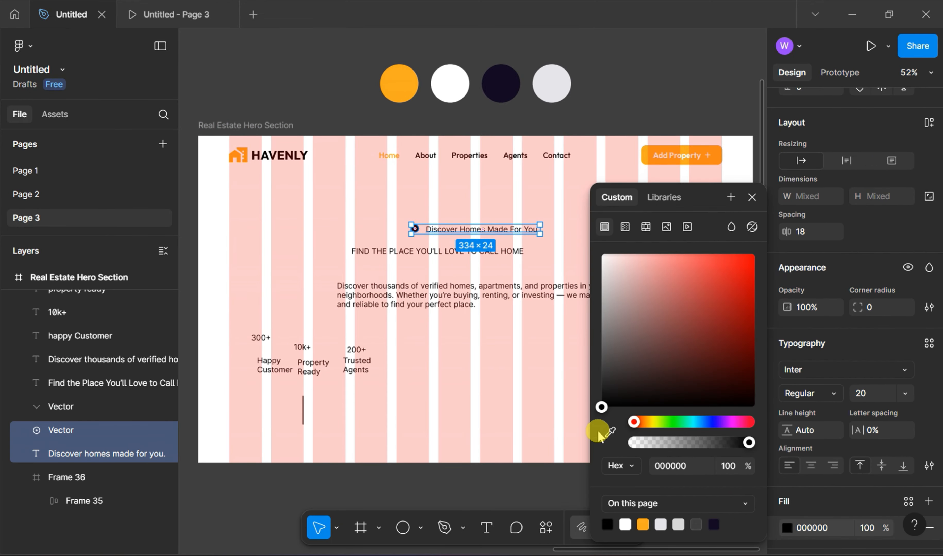
click(610, 432)
click(399, 83)
click(638, 95)
Step: Make the Discover Homes Made For You tagline Bold with font size 22
click(477, 229)
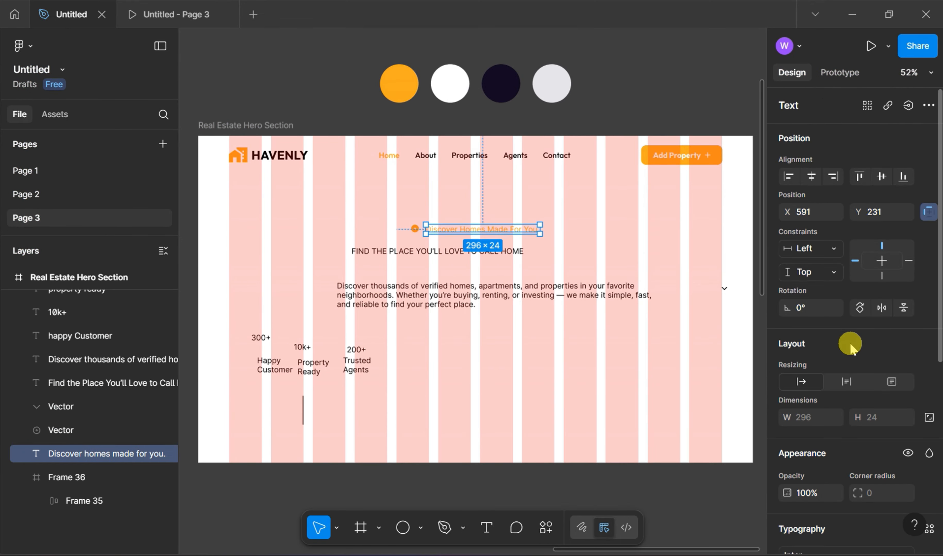
scroll(840, 344, down, 5)
click(834, 360)
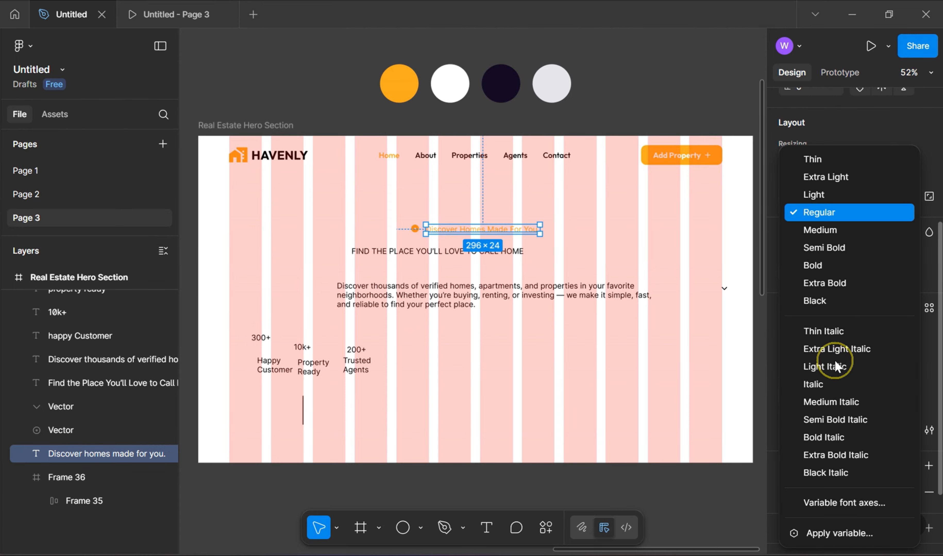
click(821, 264)
click(885, 363)
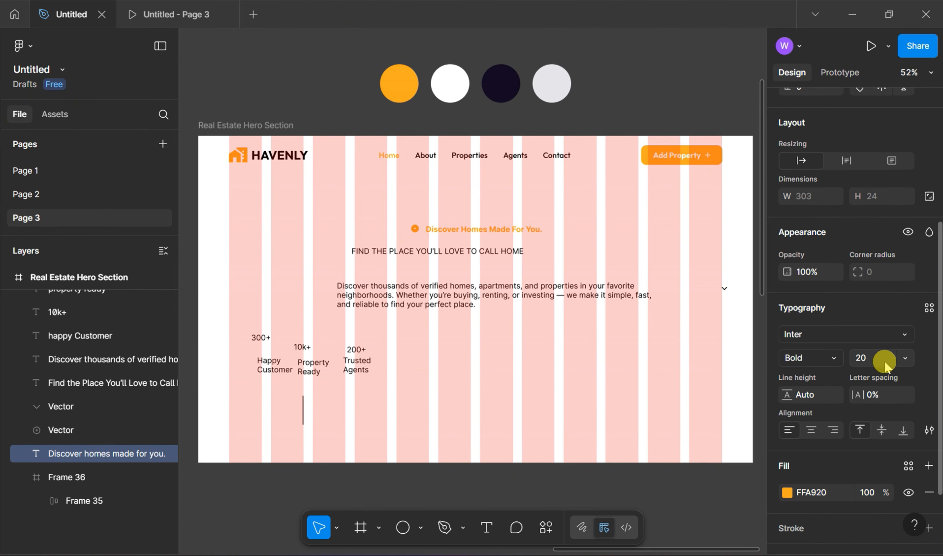
text(22)
key(Return)
Step: Set the line height of the Discover Homes Made For You tagline to 30
click(815, 395)
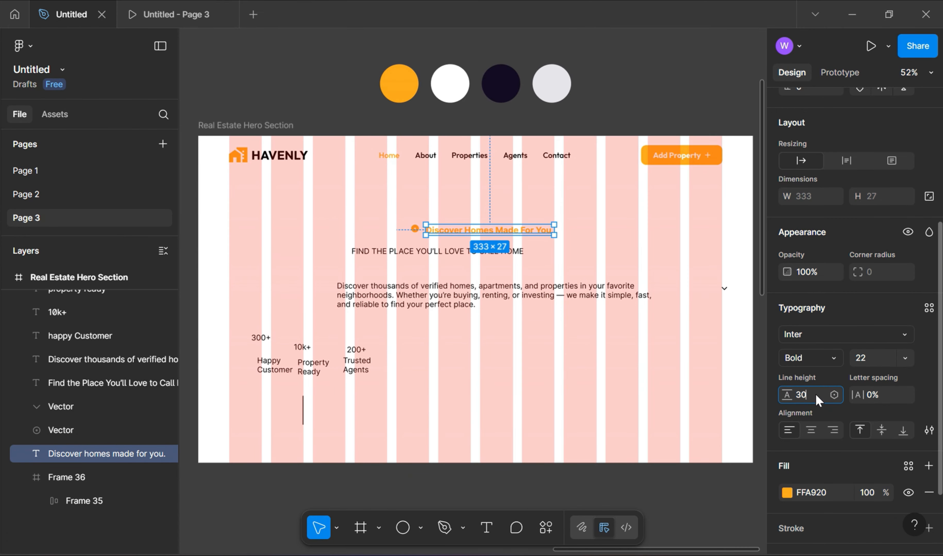
text(30)
key(BackSpace)
text(3)
key(Return)
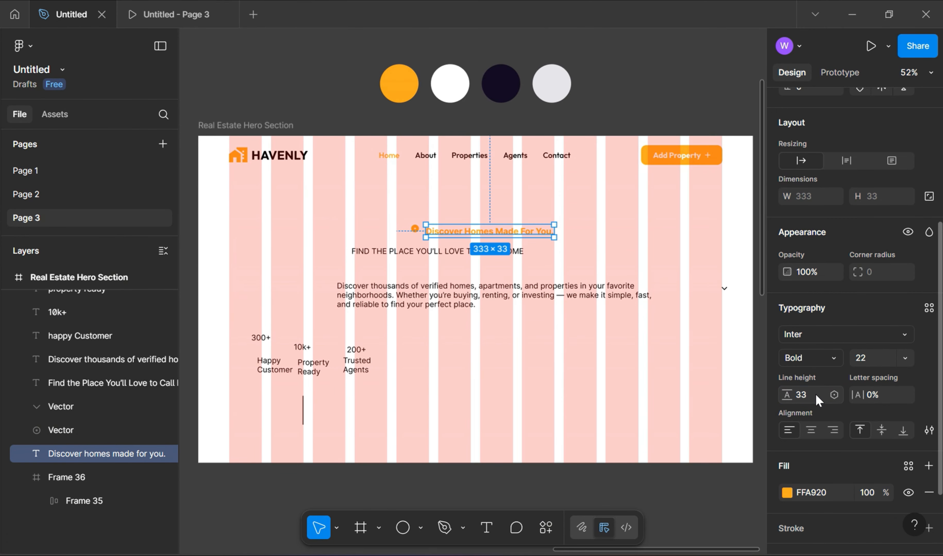
text(30)
key(Return)
Step: Combine the dot icon and the tagline in an auto layout frame with a gap of 10
click(420, 232)
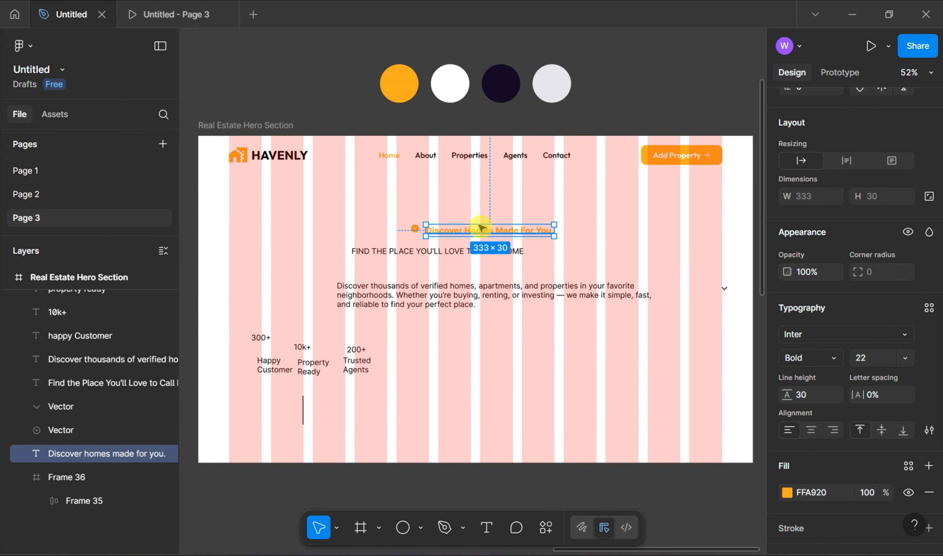
click(414, 230)
shift+click(448, 232)
right_click(449, 232)
click(511, 376)
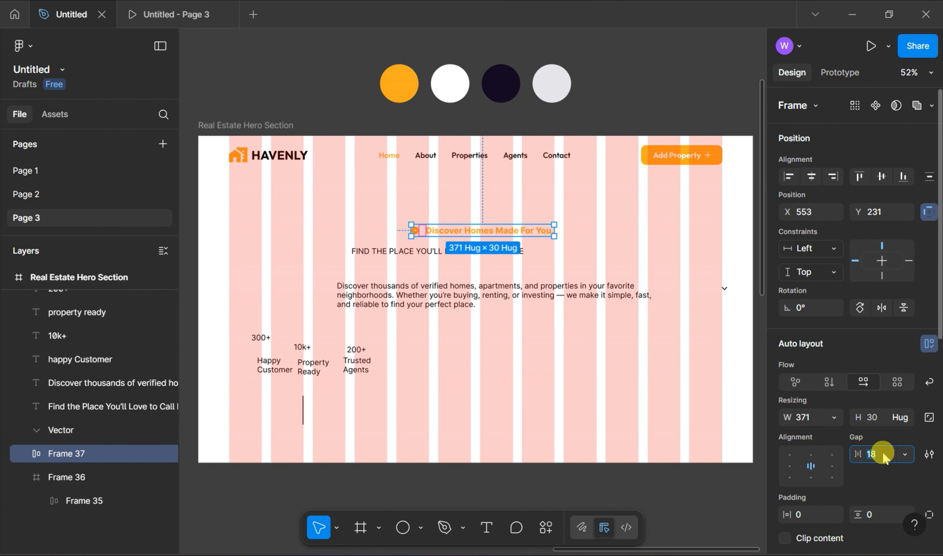
key(Return)
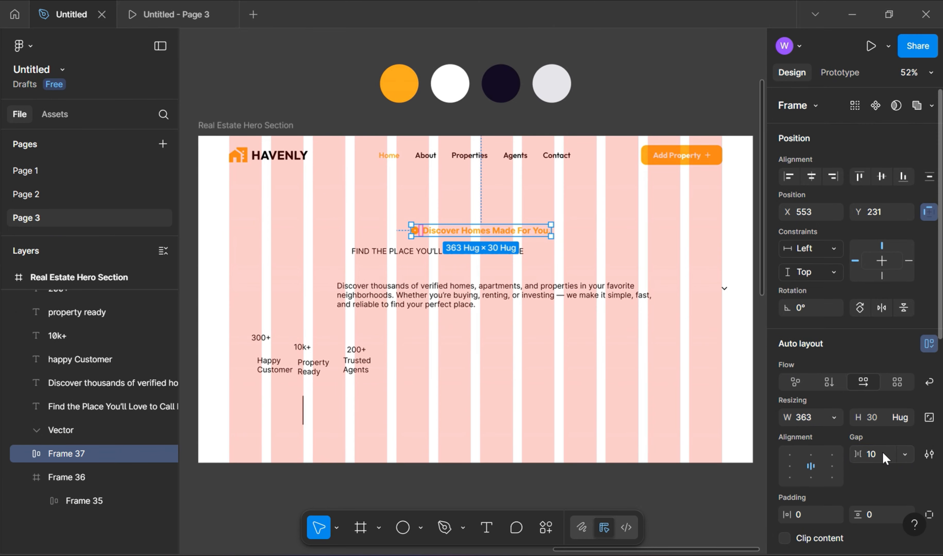
Step: Move the description paragraph down to about X 477, Y 615 to make room for the headline
click(438, 324)
click(447, 300)
drag(461, 298, 505, 386)
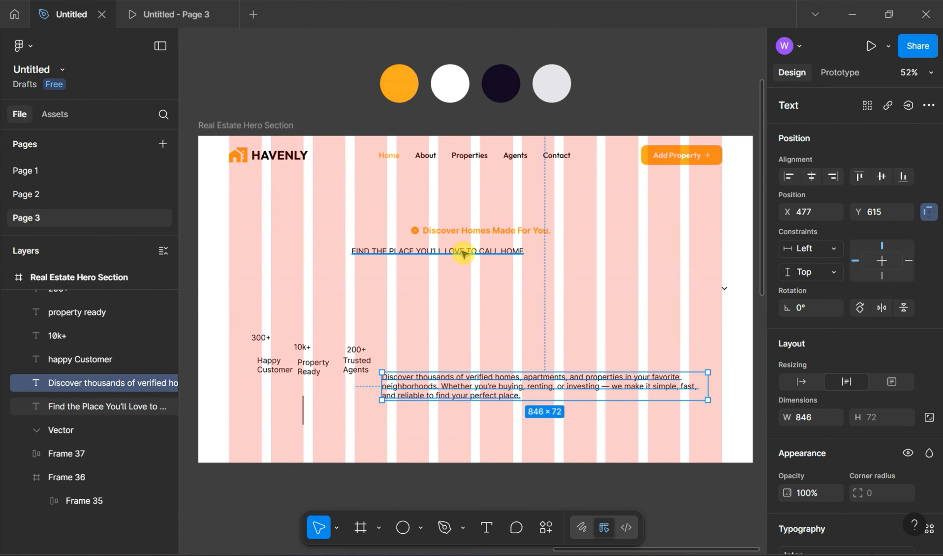
Step: Set the FIND THE PLACE YOU'LL LOVE TO CALL HOME headline in Outfit Bold at size 72
click(439, 251)
scroll(824, 411, down, 4)
click(824, 408)
text(outfit)
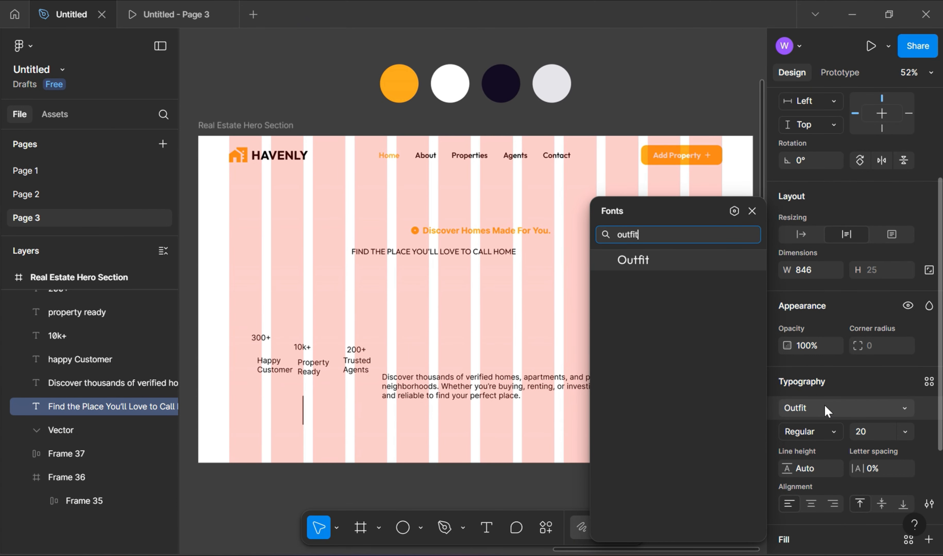
click(673, 263)
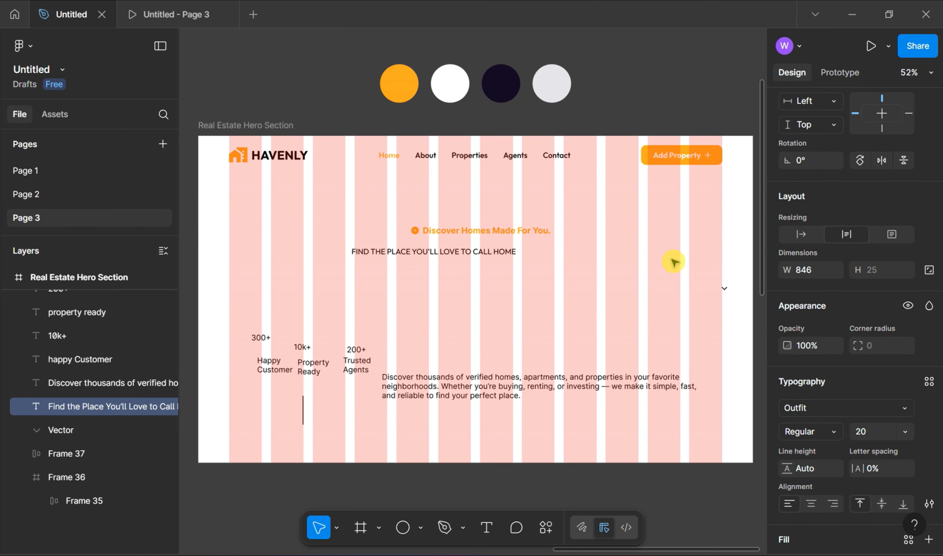
click(820, 436)
click(808, 434)
click(867, 432)
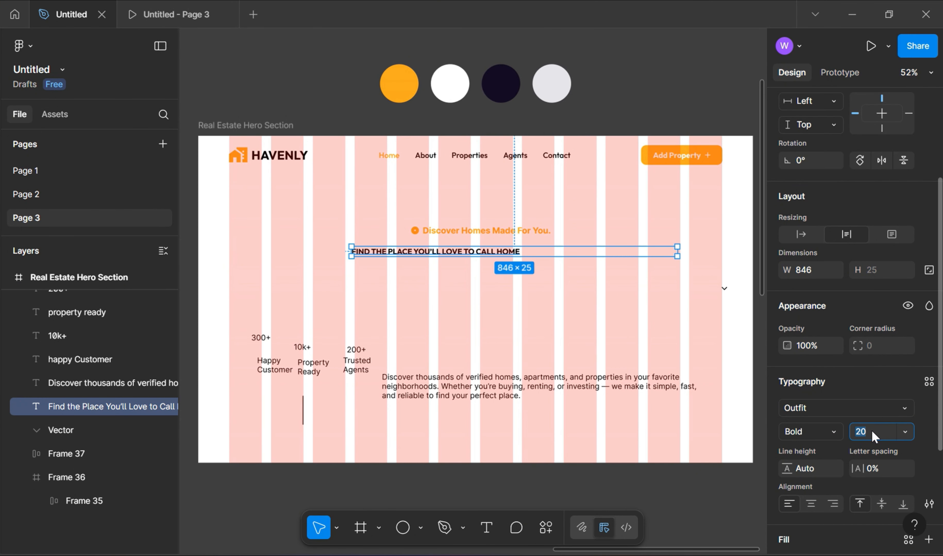
text(72)
key(Return)
Step: Centre-align the headline text and set its line height to 86.4
click(811, 504)
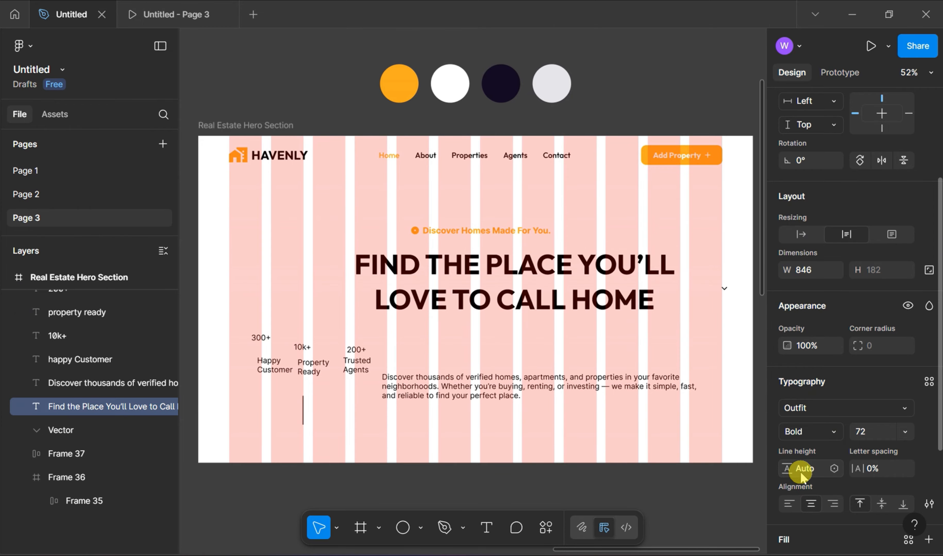
click(820, 472)
text(86.4)
key(Return)
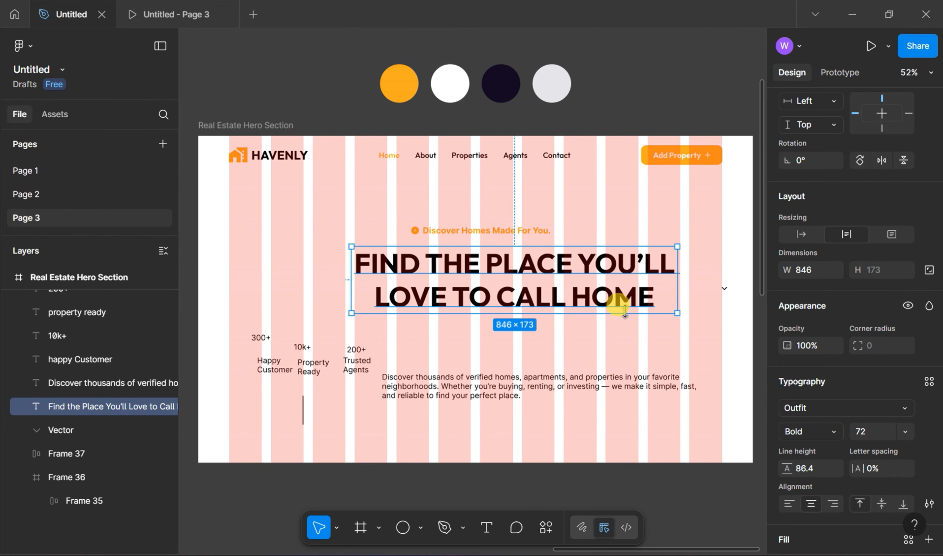
Step: Move the headline beneath the tagline and colour its words CALL HOME with the palette's orange
drag(582, 288, 542, 287)
double_click(516, 286)
drag(462, 289, 619, 291)
scroll(776, 417, down, 4)
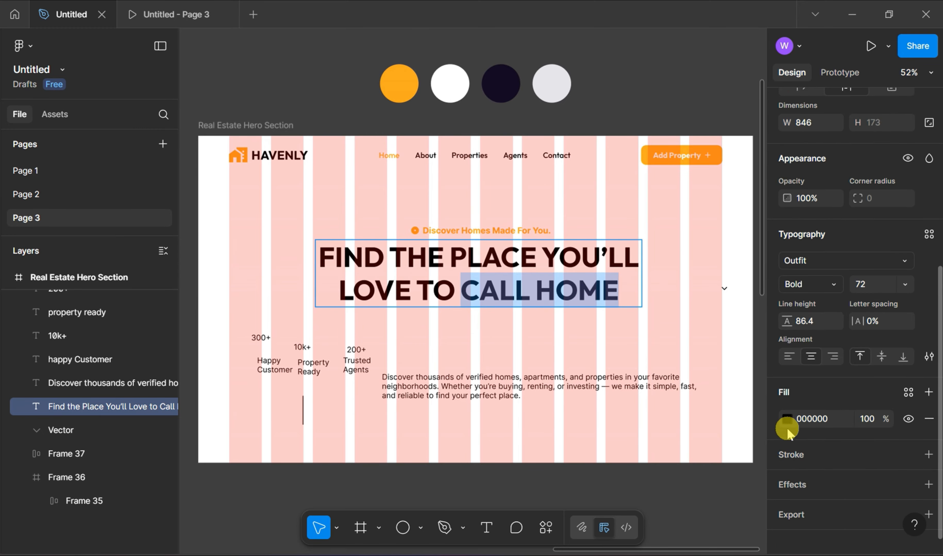
click(787, 419)
click(610, 433)
click(409, 99)
key(Escape)
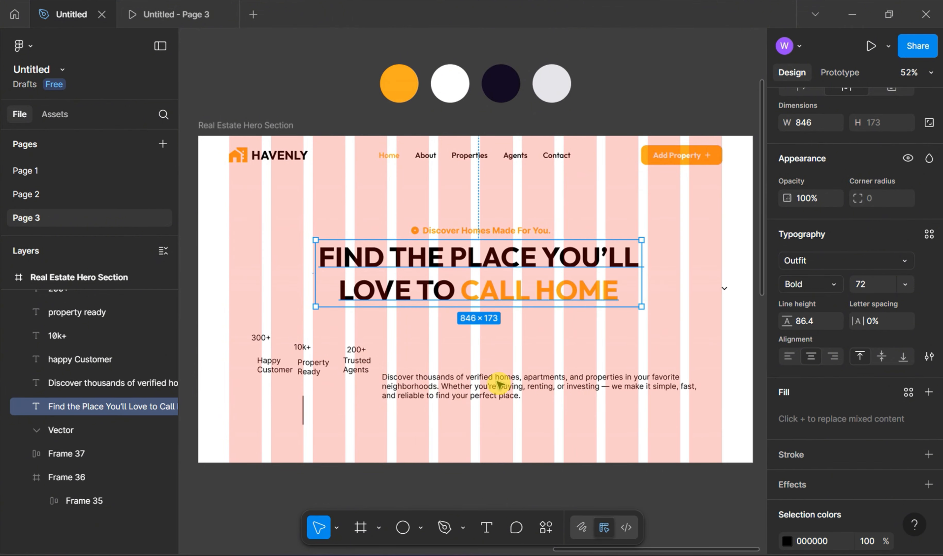
Step: Centre-align the description paragraph's text and set its font size to 22
click(493, 396)
click(811, 357)
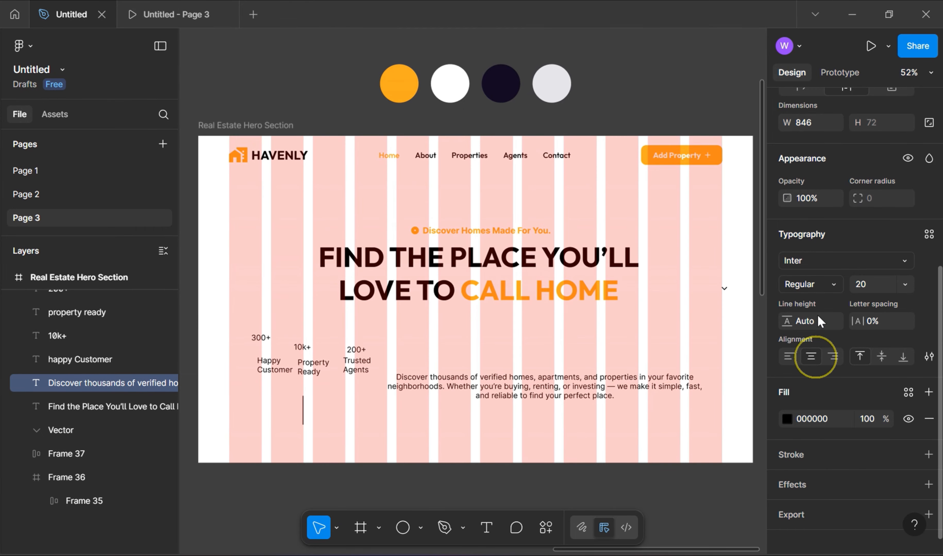
text(22)
key(Return)
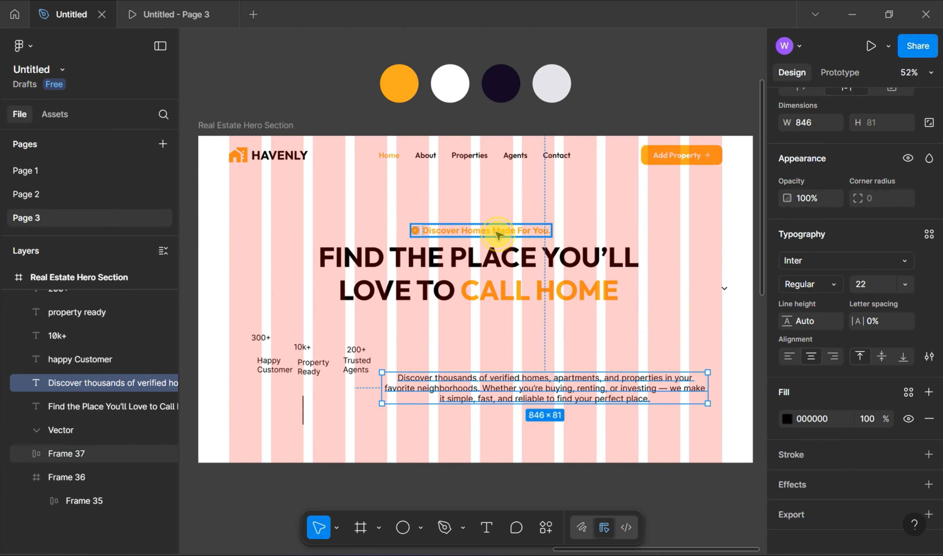
Step: Change the tagline's font to Outfit and move the description paragraph directly beneath the headline
click(474, 231)
click(815, 261)
text(outfit)
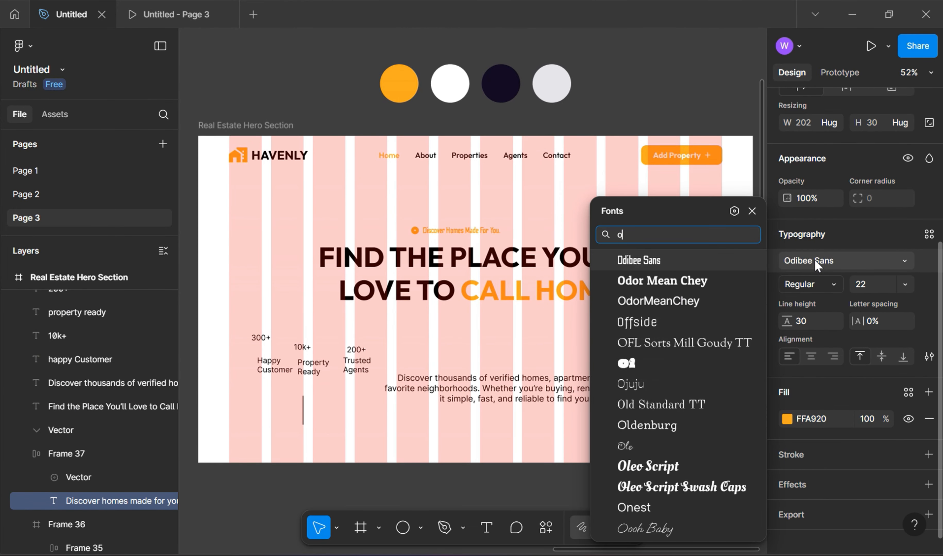
key(Return)
drag(512, 381, 407, 336)
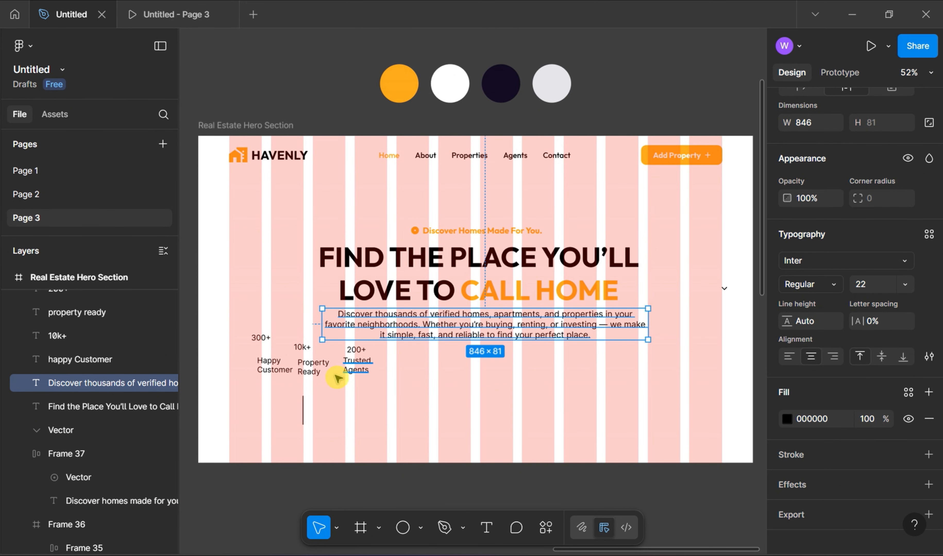
Step: Move the Happy Customer label and the 300+ figure together near the hero's lower edge, keeping the figure centre-aligned above the label
drag(269, 369, 350, 435)
drag(278, 348, 369, 421)
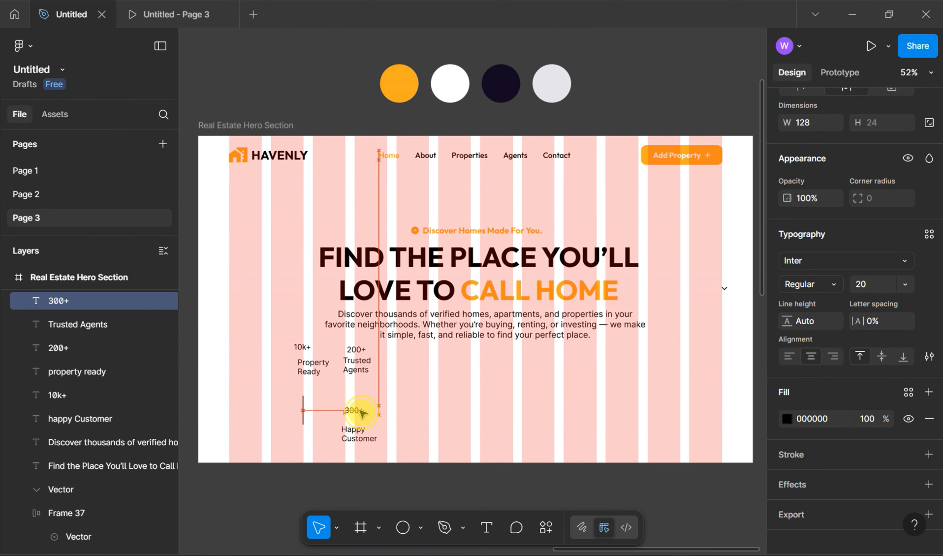
click(811, 357)
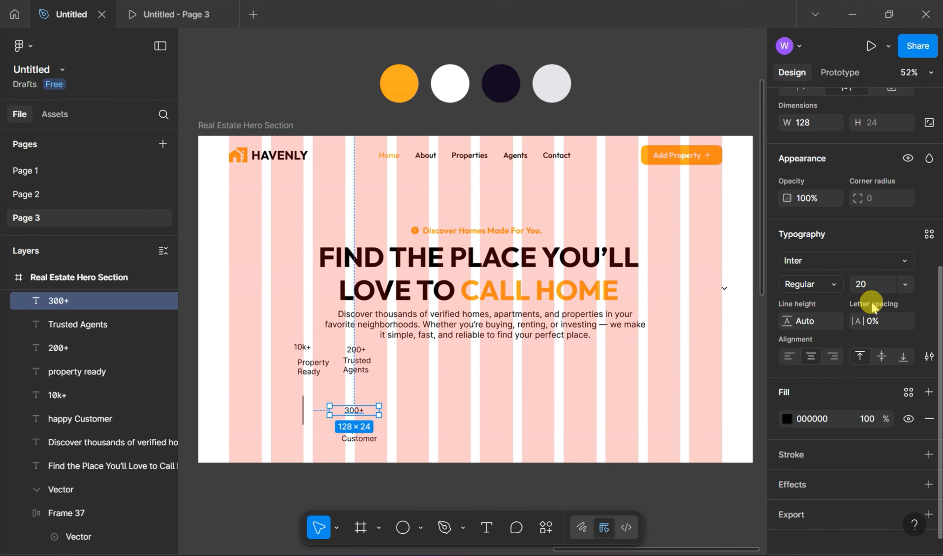
Step: Change the 300+ figure's font to Outfit Bold at size 40
click(821, 261)
text(out)
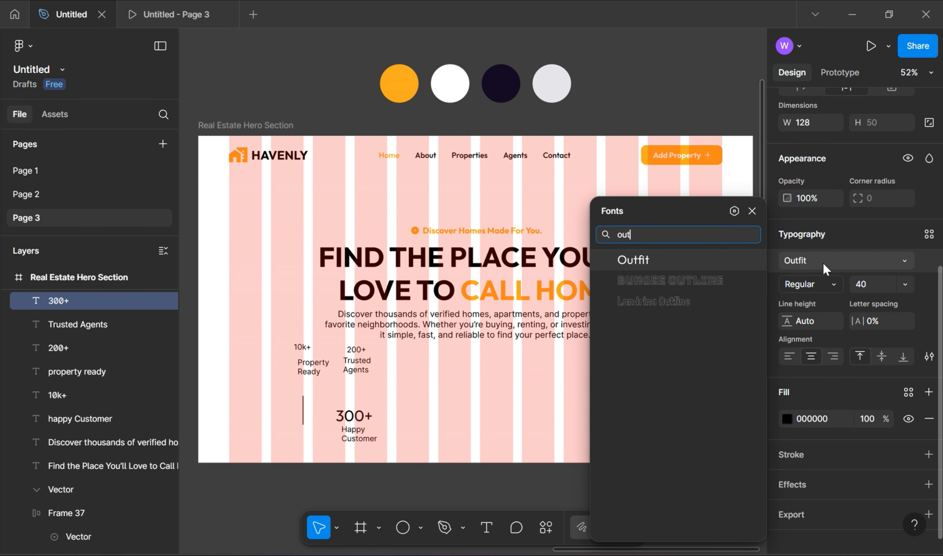
key(Return)
click(821, 284)
click(821, 333)
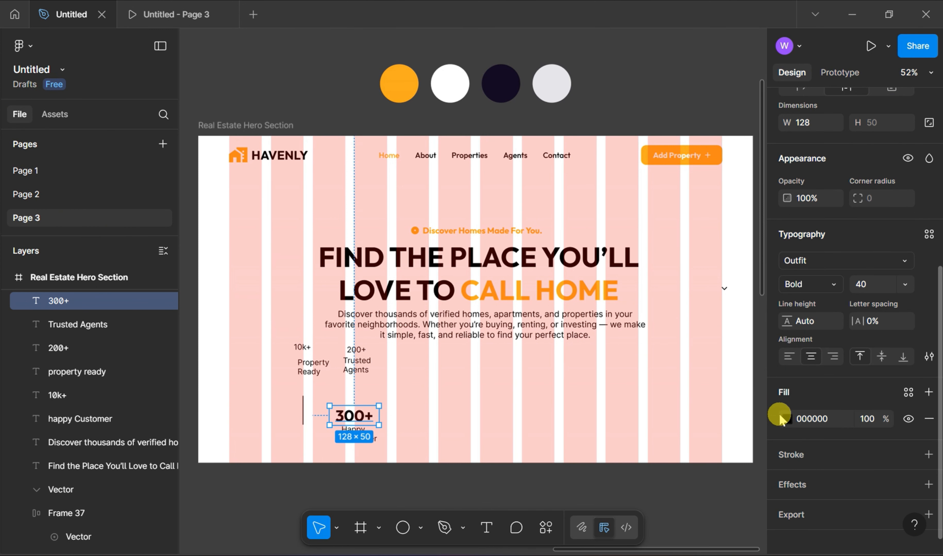
Step: Colour the 300+ figure with the palette's orange
click(787, 419)
click(610, 433)
click(401, 90)
click(326, 106)
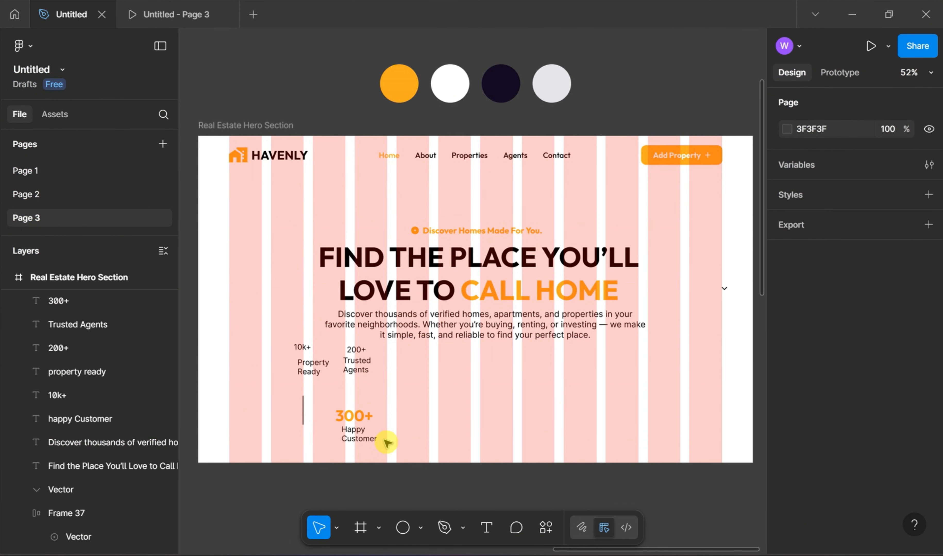
Step: Set the Happy Customer label to size 16, centre-align its text and place it directly beneath the 300+ figure
click(384, 441)
scroll(826, 401, down, 2)
click(879, 435)
text(1)
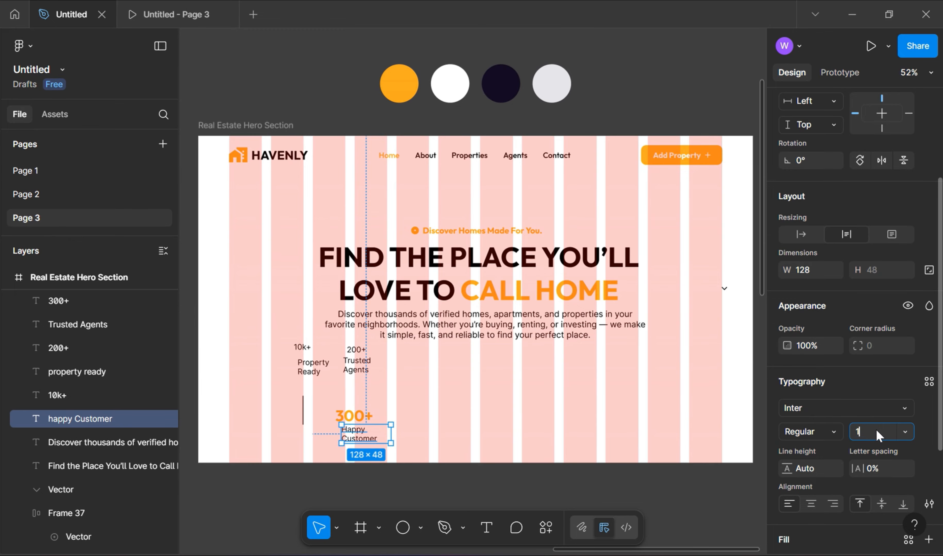
text(6)
key(Return)
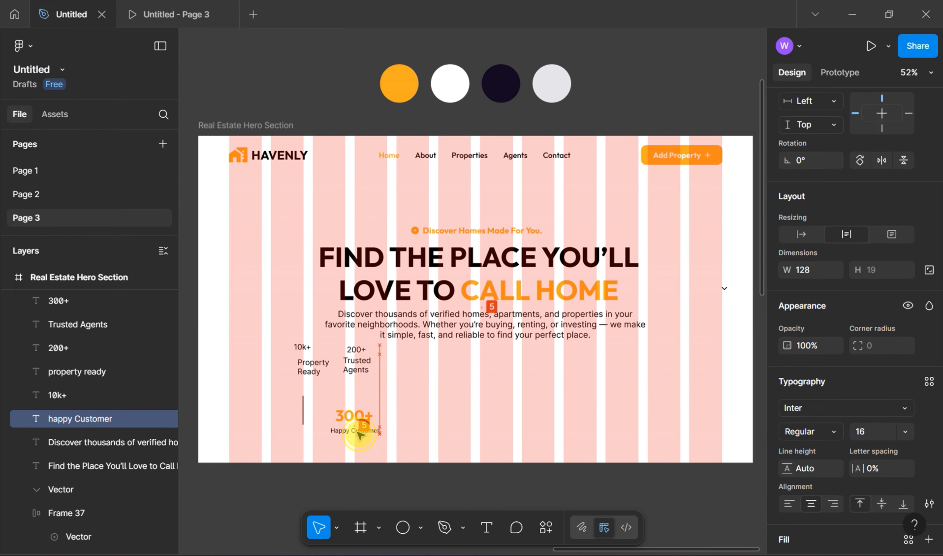
click(361, 419)
click(334, 452)
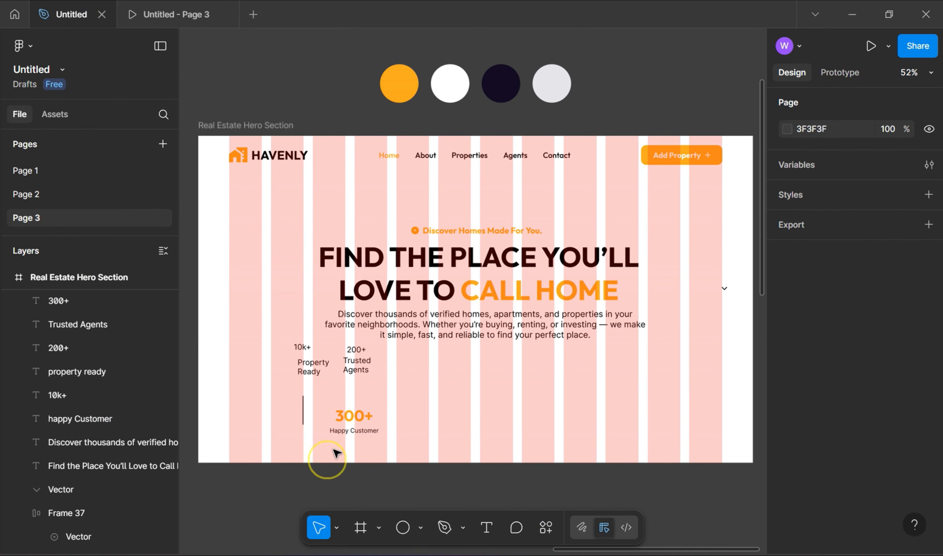
Step: Combine the 300+ figure and Happy Customer label in a vertical auto layout with a gap of 6
click(353, 432)
shift+click(356, 417)
right_click(356, 417)
click(410, 376)
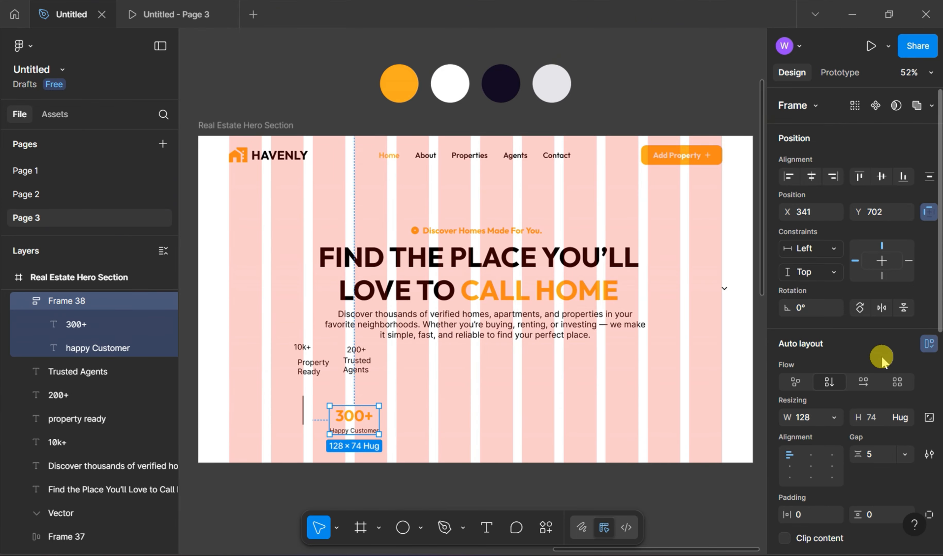
click(882, 455)
text(6)
key(Return)
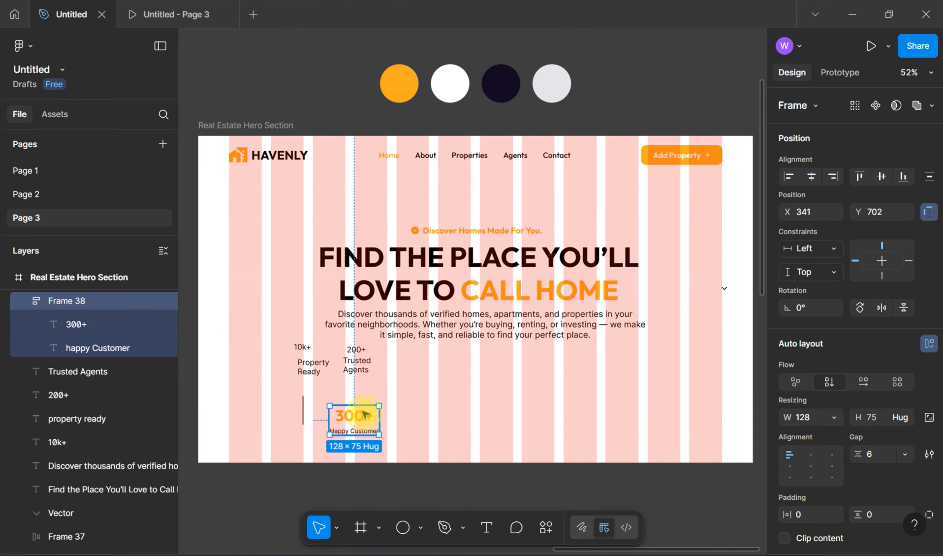
Step: Duplicate the statistic block twice in an evenly spaced row and change the copies' figures to 10k+ and 200+
drag(362, 415, 432, 409)
key(ctrl+d)
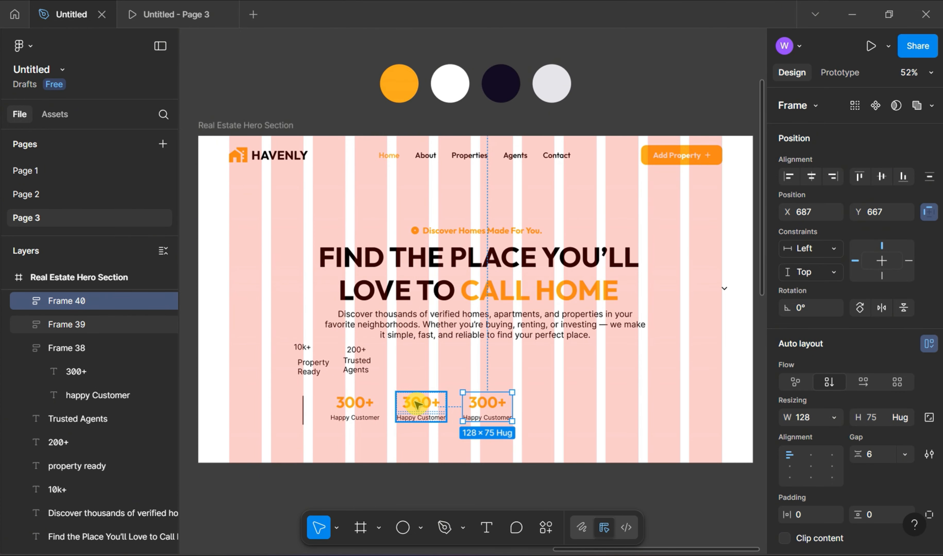
double_click(426, 403)
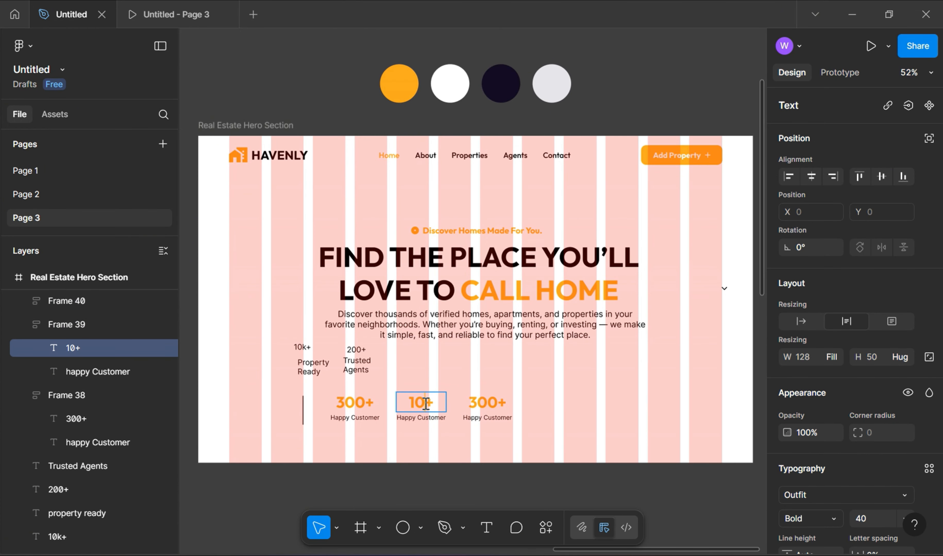
click(491, 403)
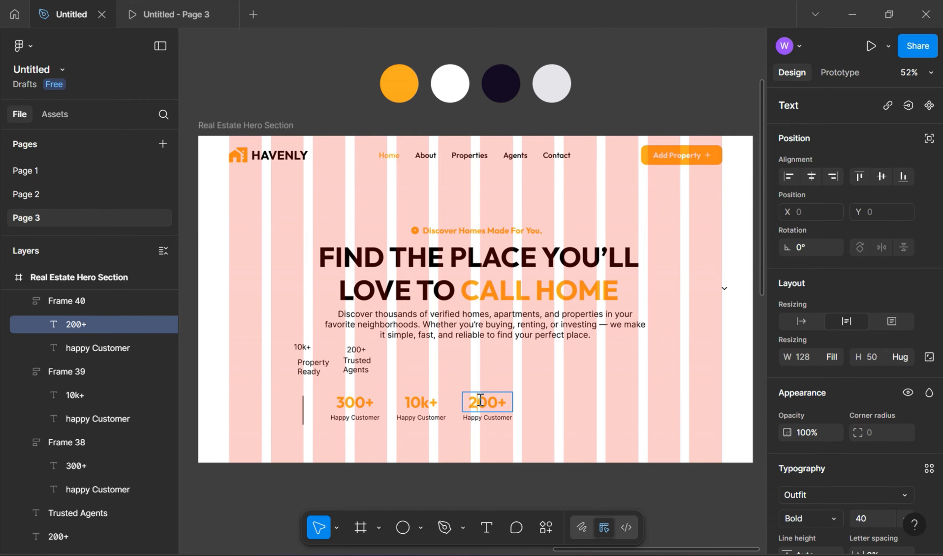
Step: Change the 200+ block's label to Trusted Agents and the 10k+ block's label to Happy Property Ready
click(493, 417)
double_click(504, 419)
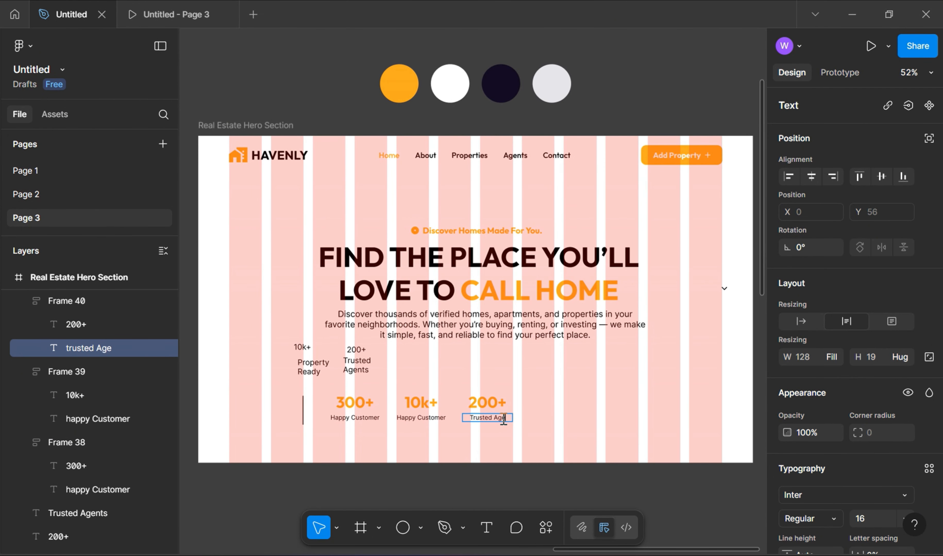
click(424, 419)
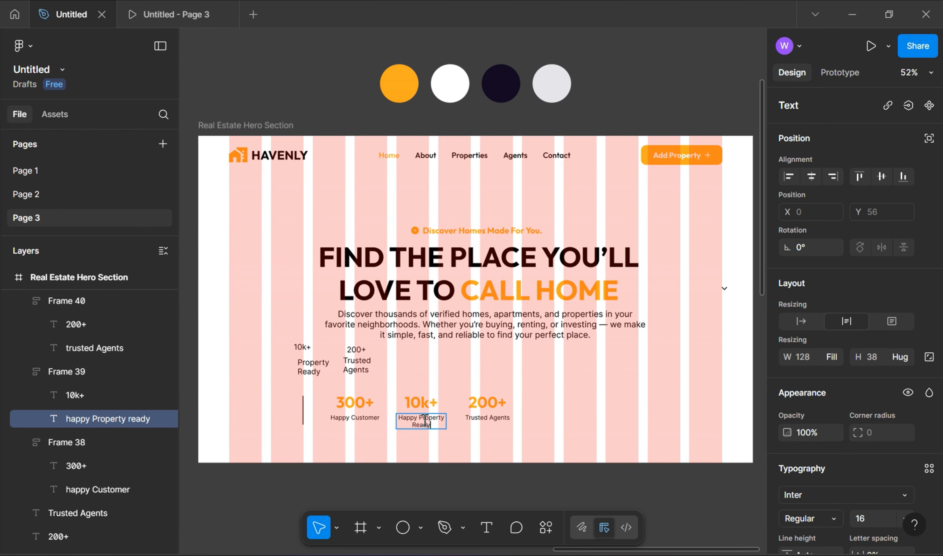
click(454, 454)
Step: Delete the leftover unformatted 10k+, Property Ready, 200+ and Trusted Agents texts beneath the description
click(299, 352)
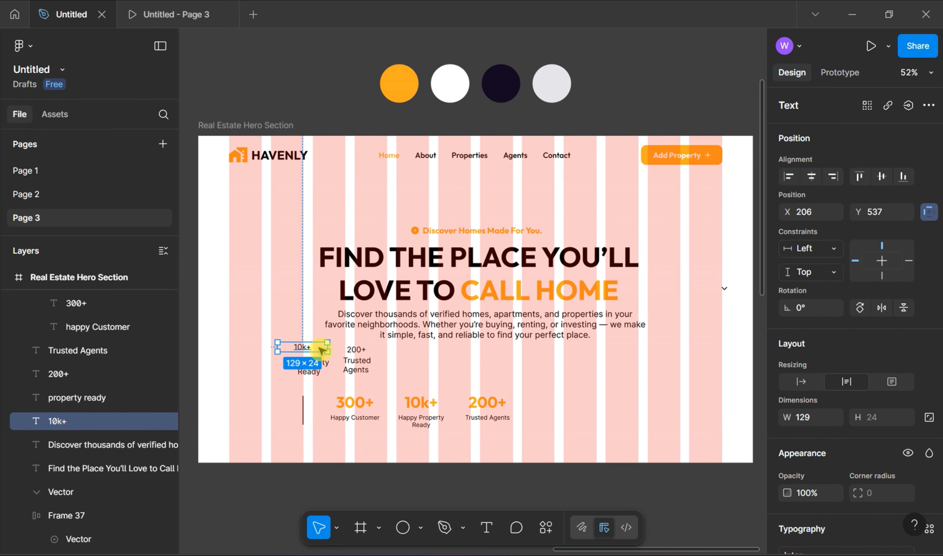
key(Delete)
click(313, 366)
key(Delete)
click(359, 361)
Step: Combine the three statistic blocks in one horizontal auto layout row
click(354, 405)
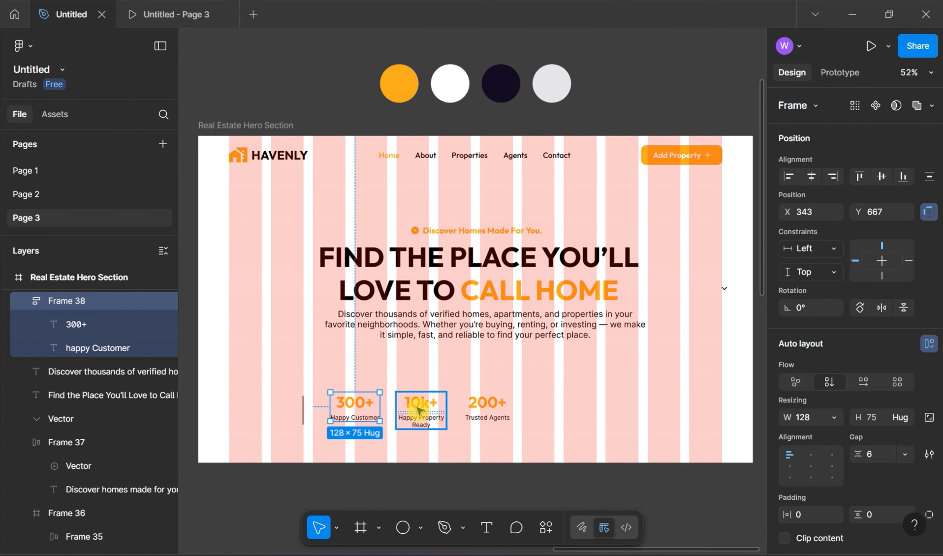
shift+click(419, 405)
shift+click(484, 405)
right_click(485, 404)
click(539, 394)
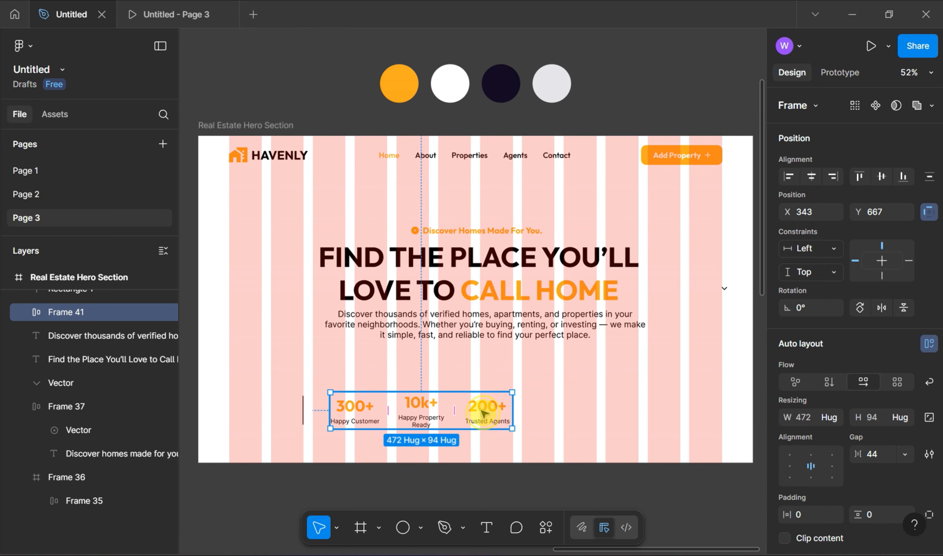
Step: Move the statistics row beneath the description and insert the vertical line and its duplicate as dividers between the blocks
drag(483, 414, 558, 378)
drag(304, 410, 555, 393)
key(ctrl+d)
Step: Set the width of all three statistic blocks to hug contents and move the row near the hero's lower edge
click(514, 379)
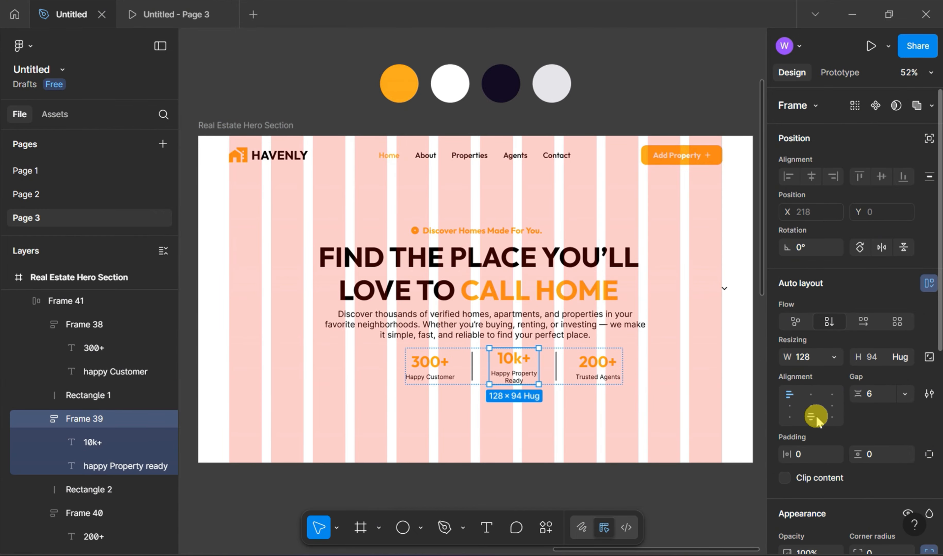
click(834, 357)
click(821, 374)
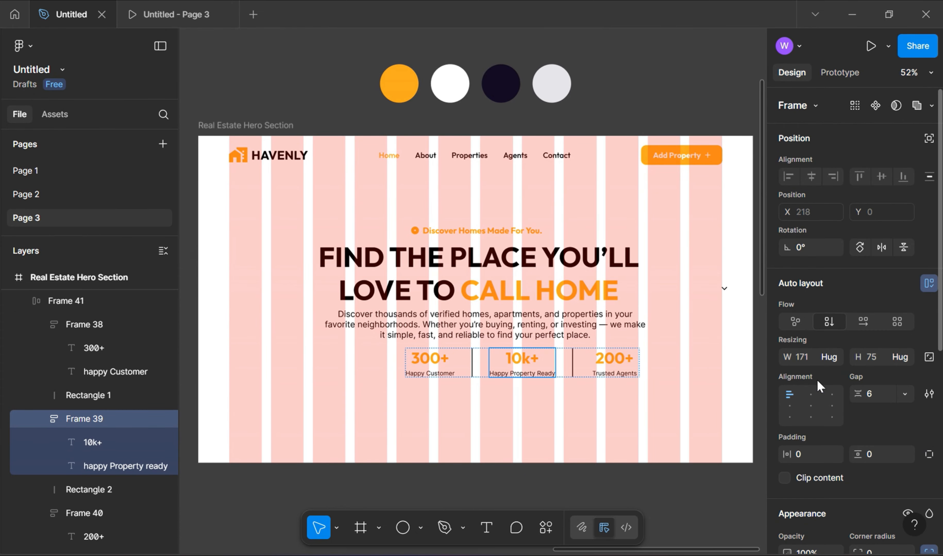
click(455, 369)
shift+click(613, 366)
click(833, 357)
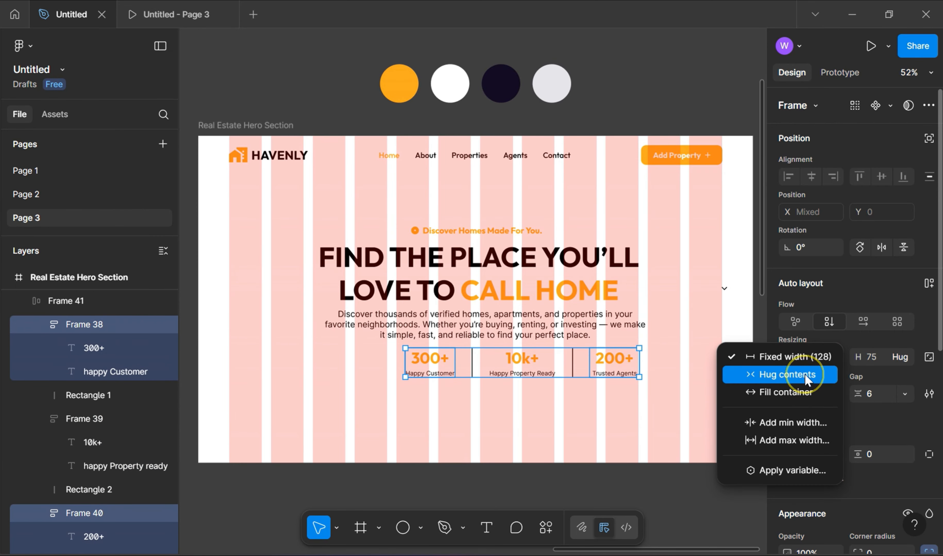
click(762, 374)
click(593, 429)
drag(474, 363, 458, 419)
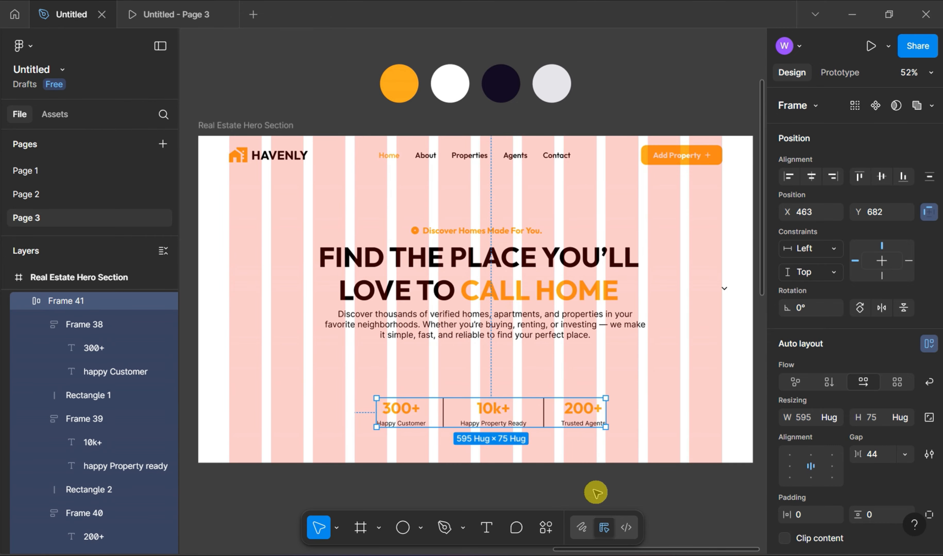
Step: Add the text Location between the description and the statistics row
click(488, 365)
text(L)
key(Escape)
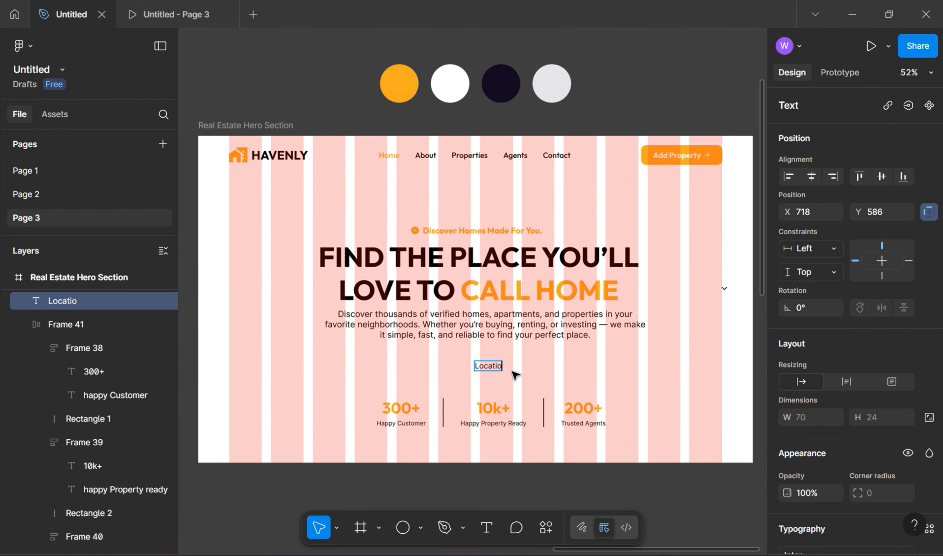
Step: Colour the Location text with the palette's dark navy (120A21) at 50% opacity
scroll(820, 379, down, 5)
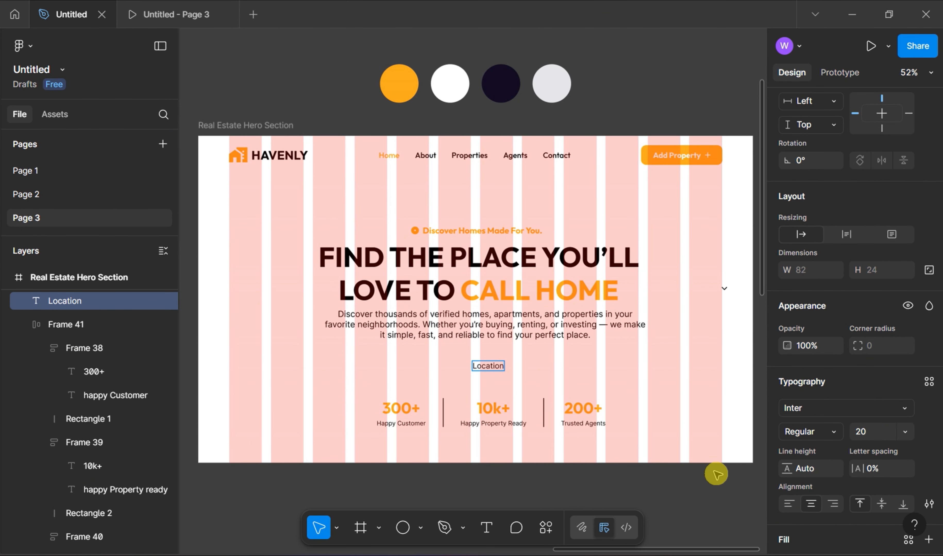
click(787, 492)
click(610, 432)
click(501, 83)
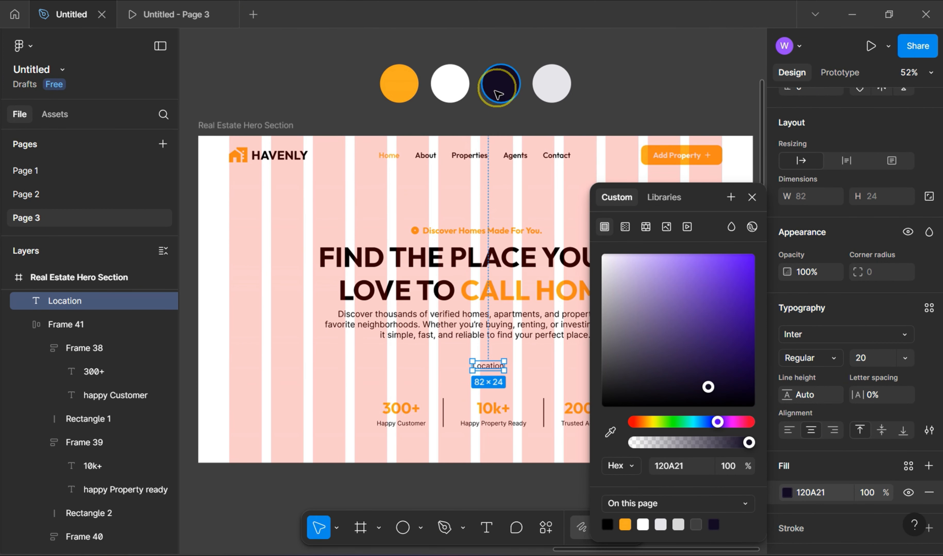
click(840, 491)
click(871, 494)
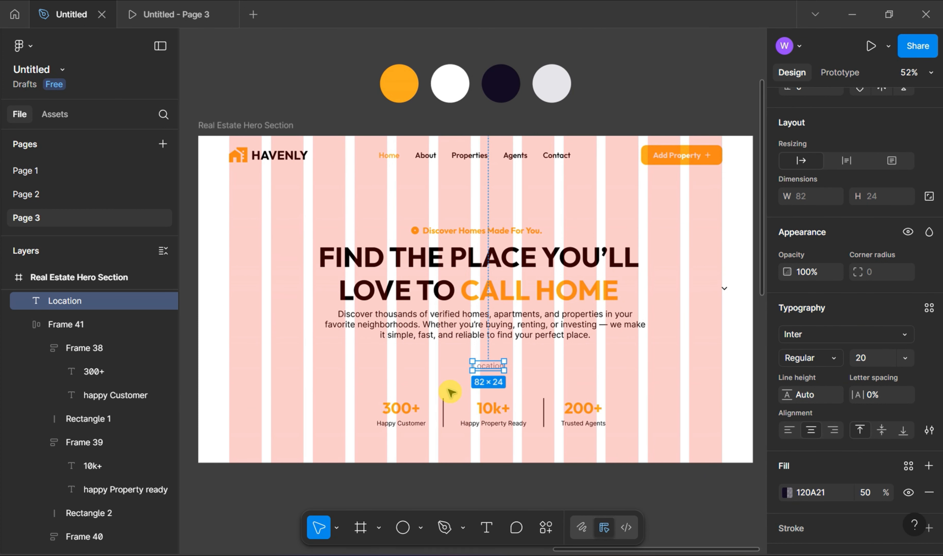
Step: Colour the chevron icon's stroke with the palette's dark navy (120A21) at 50% opacity
scroll(821, 484, down, 2)
click(725, 289)
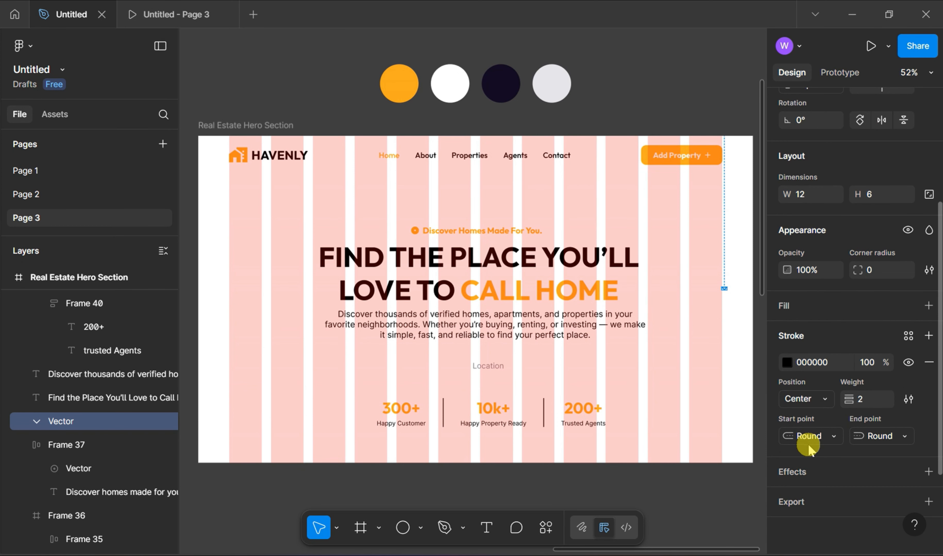
click(787, 362)
click(608, 431)
click(501, 83)
click(872, 363)
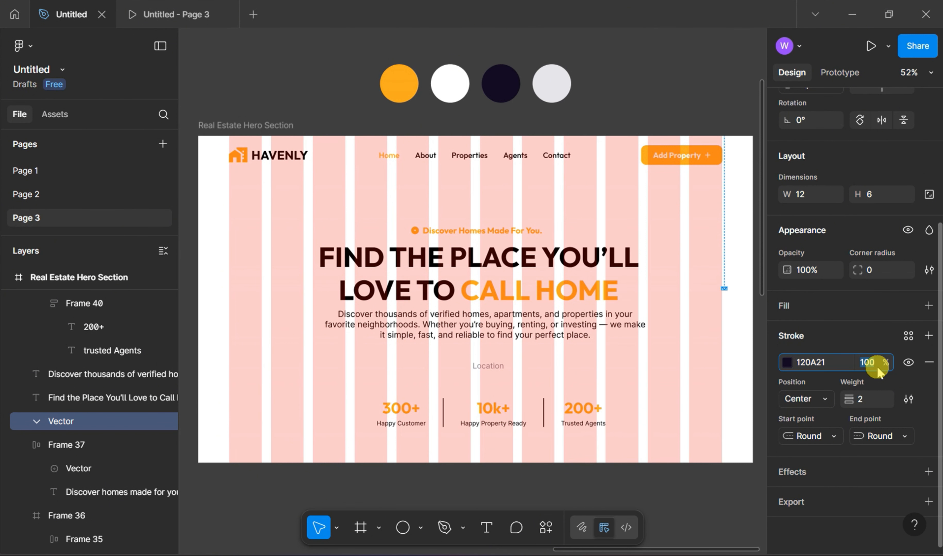
click(722, 310)
Step: Move the chevron icon just to the right of the Location text
click(725, 289)
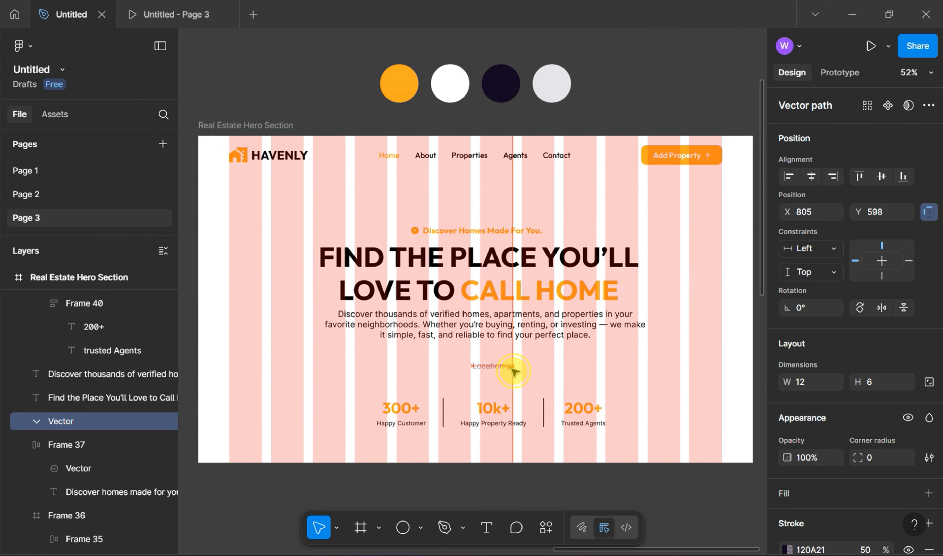
scroll(510, 376, up, 5)
click(500, 351)
shift+click(530, 350)
click(514, 367)
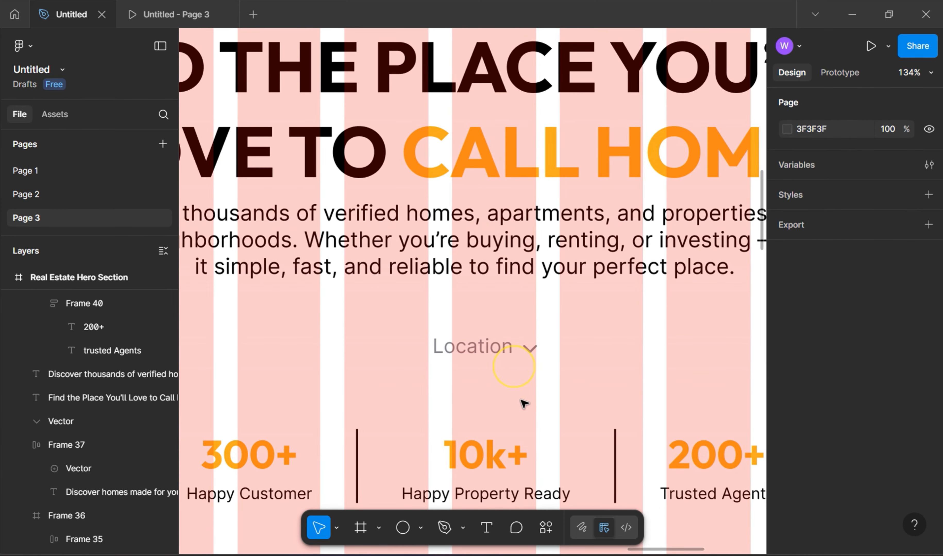
Step: Combine the Location text and chevron in a horizontal auto layout with a gap of 16
click(504, 349)
shift+click(530, 349)
right_click(531, 349)
click(550, 372)
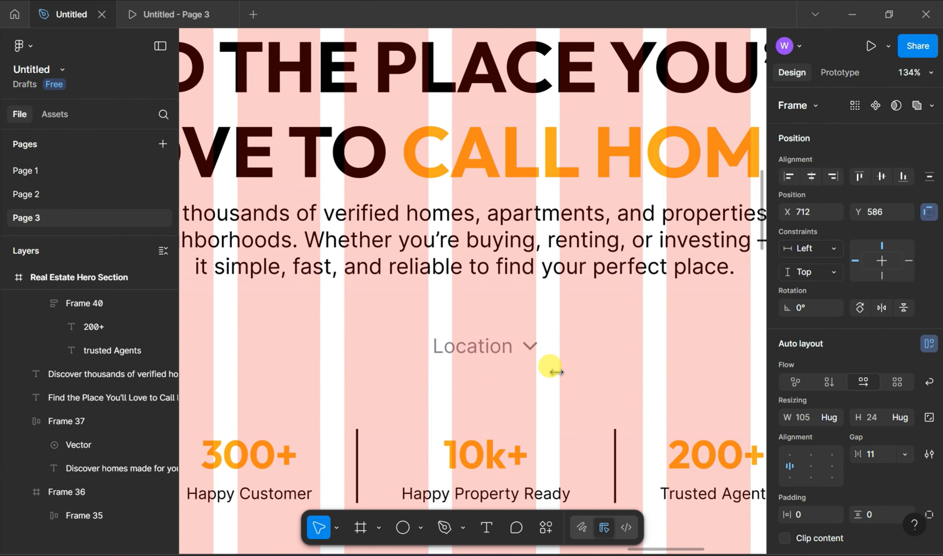
click(886, 452)
text(16)
key(Return)
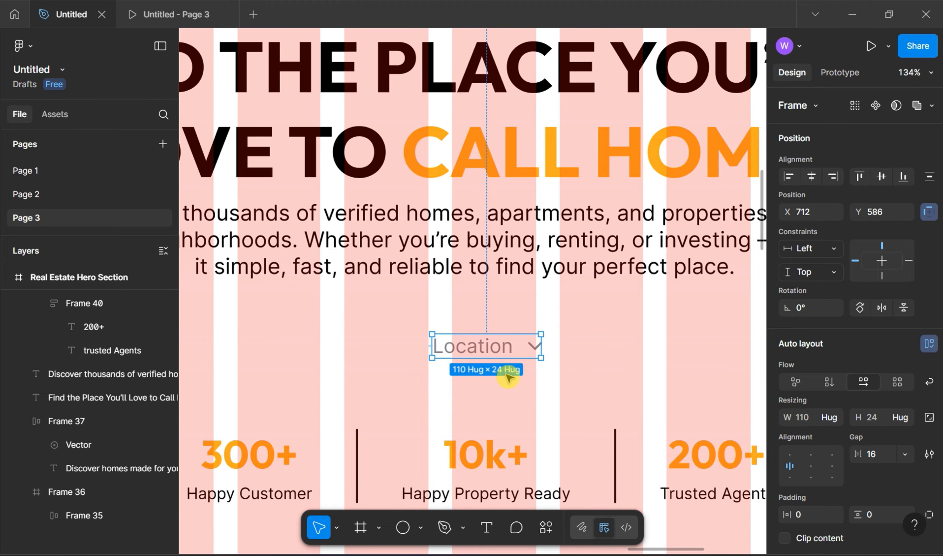
Step: Give the Location frame a corner radius of 12 and a vertical padding of 12
scroll(57, 382, up, 4)
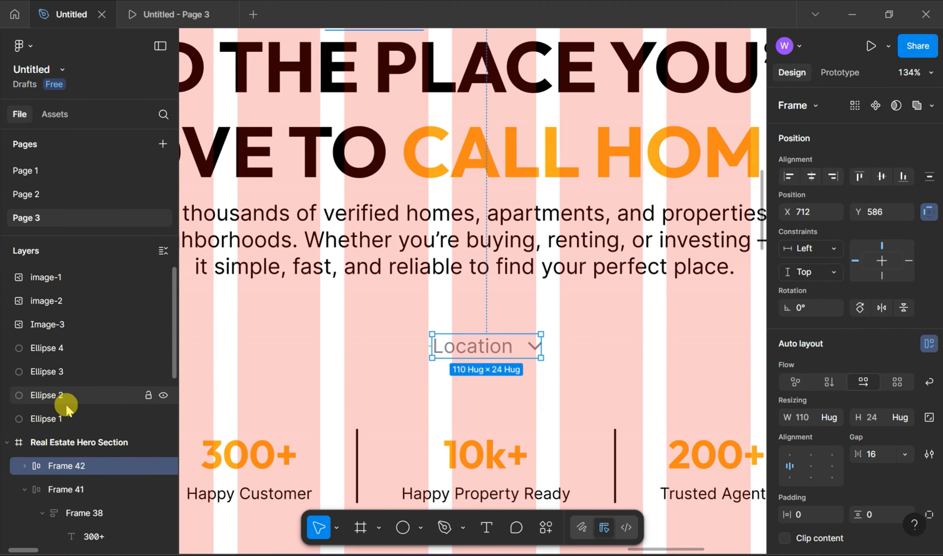
scroll(63, 405, down, 2)
scroll(873, 406, down, 4)
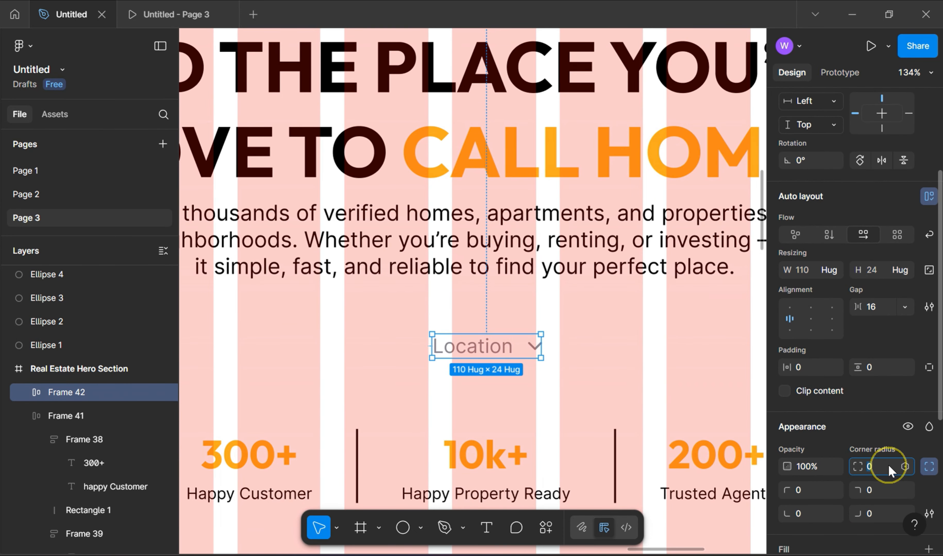
text(12)
key(Return)
text(12)
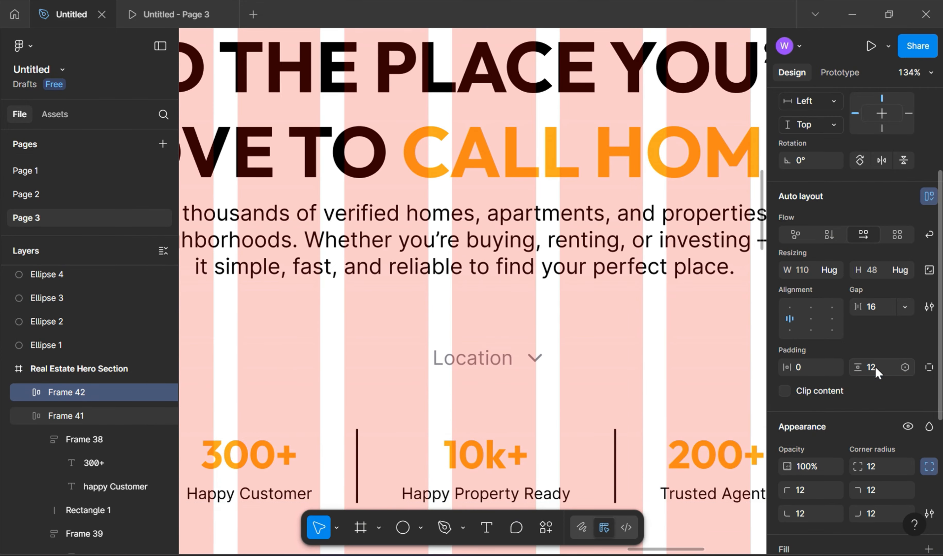
Step: Give the Location frame a horizontal padding of 30 and centre its contents
click(810, 367)
text(30)
key(Return)
click(810, 318)
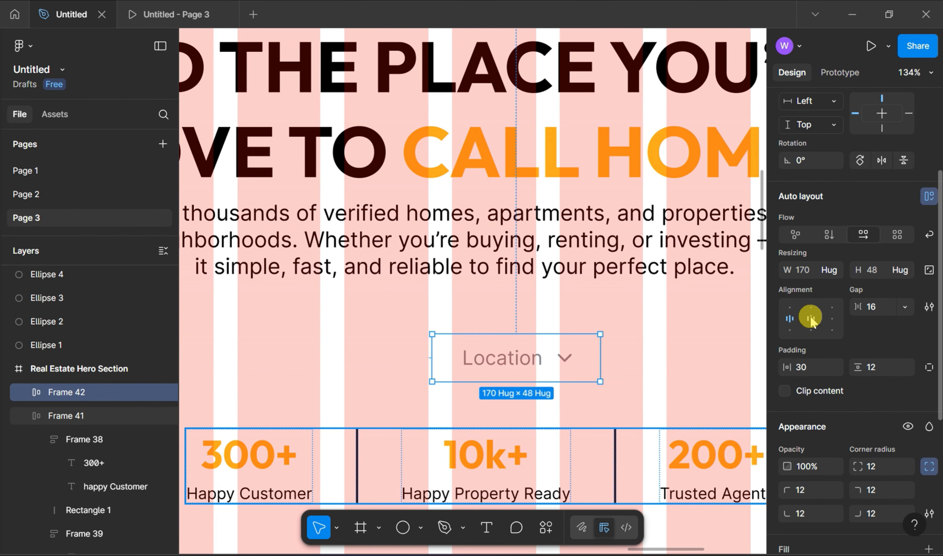
click(512, 365)
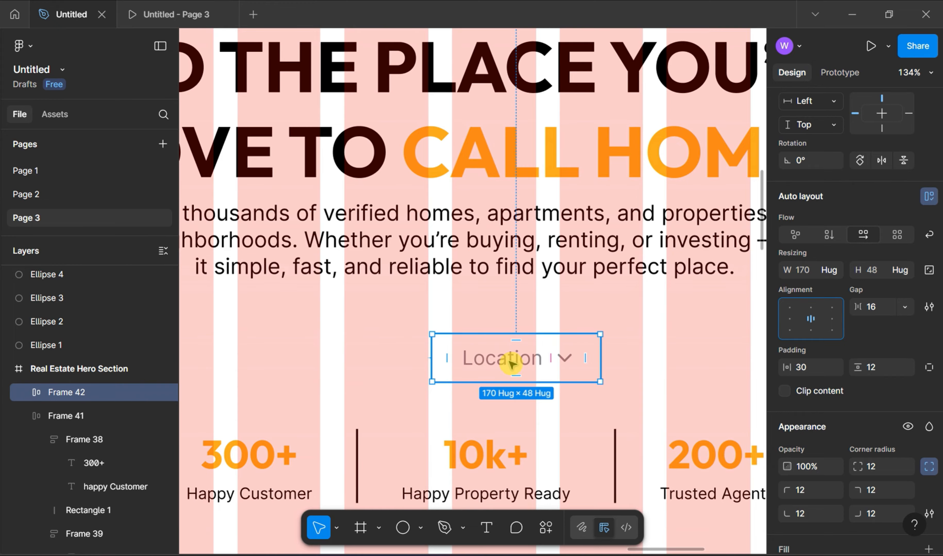
click(579, 407)
Step: Add a stroke to the Location frame in the palette's dark navy (120A21) at 50% opacity
click(537, 358)
scroll(849, 433, down, 5)
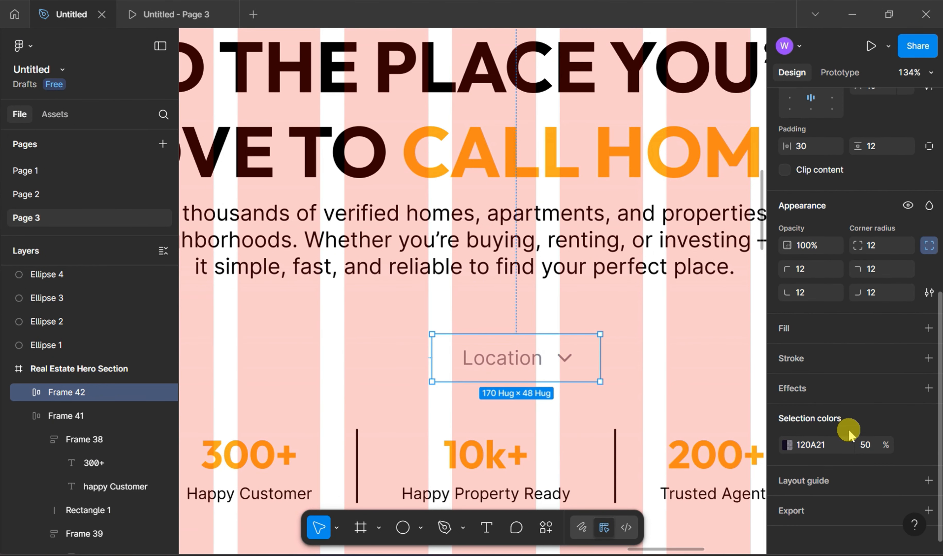
click(929, 360)
click(611, 431)
scroll(522, 139, up, 10)
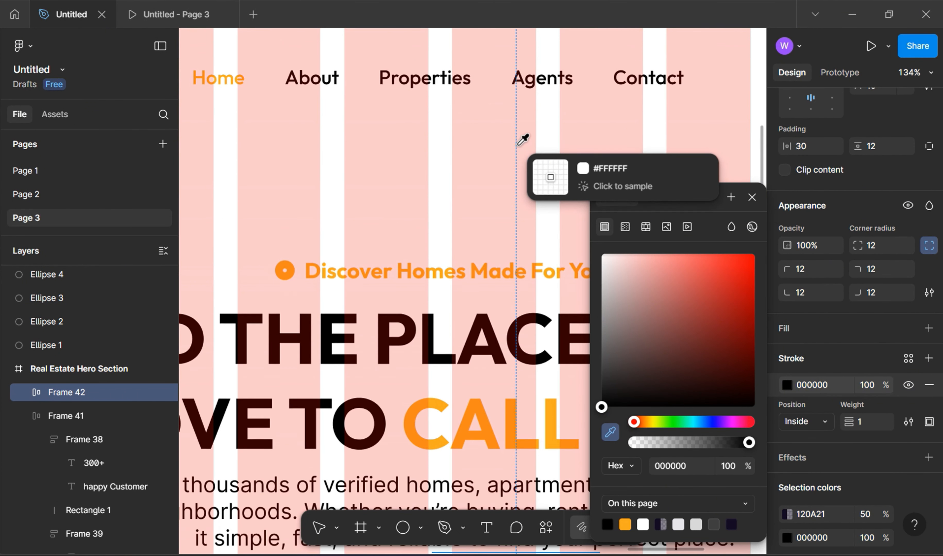
click(526, 156)
scroll(496, 229, down, 8)
click(866, 385)
text(50)
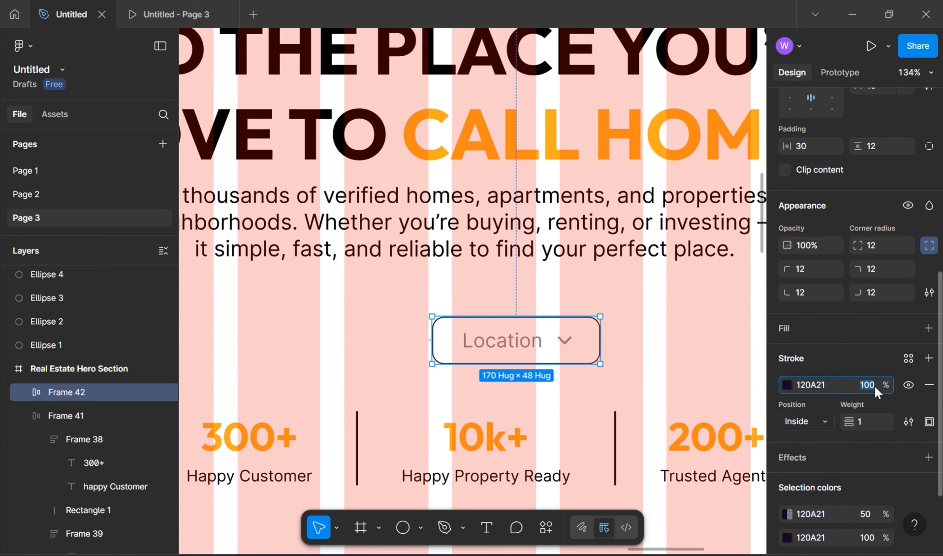
key(Return)
Step: Duplicate the Location field beside the original and change the copy's label to "Property Type"
drag(505, 339, 548, 328)
double_click(552, 332)
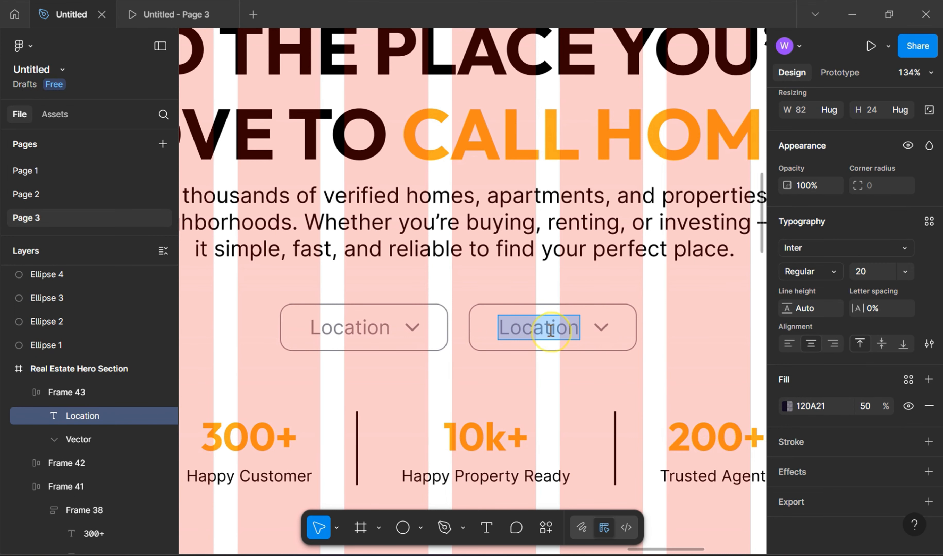
text(Property Type)
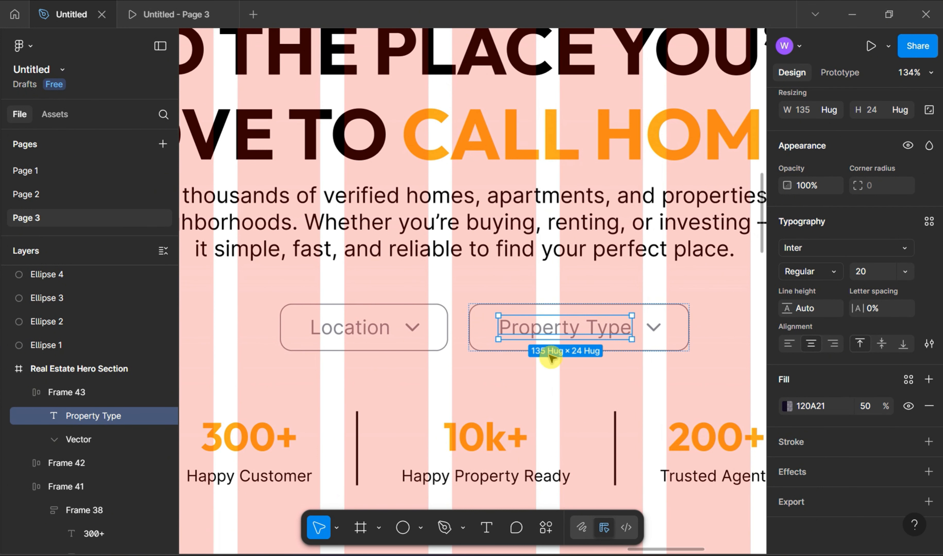
Step: Duplicate the Property Type field to its right and change the copy's label to "Status"
click(653, 314)
scroll(437, 337, down, 5)
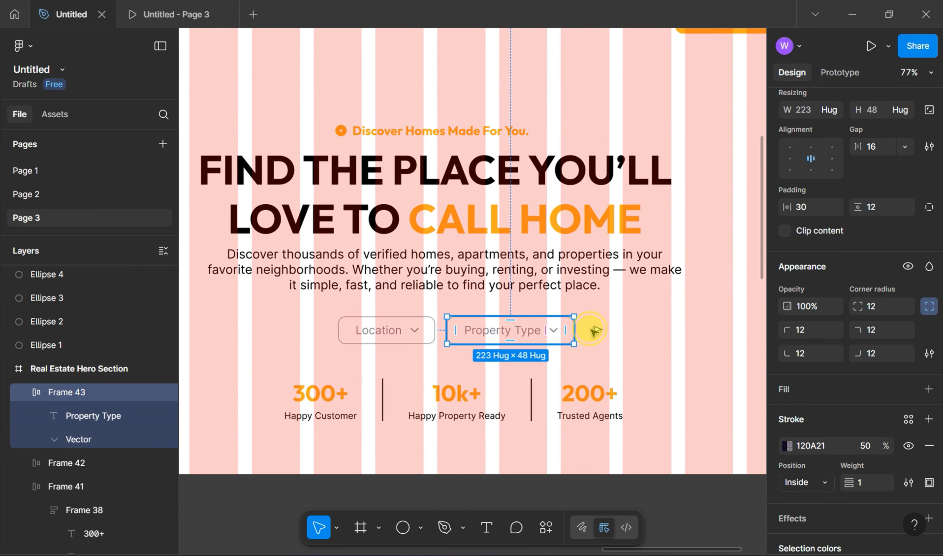
drag(594, 331, 659, 331)
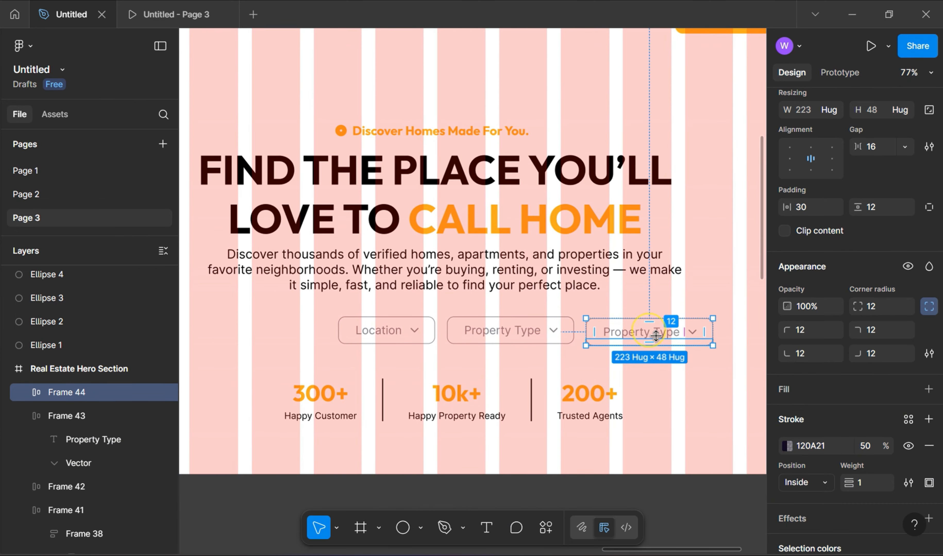
click(659, 331)
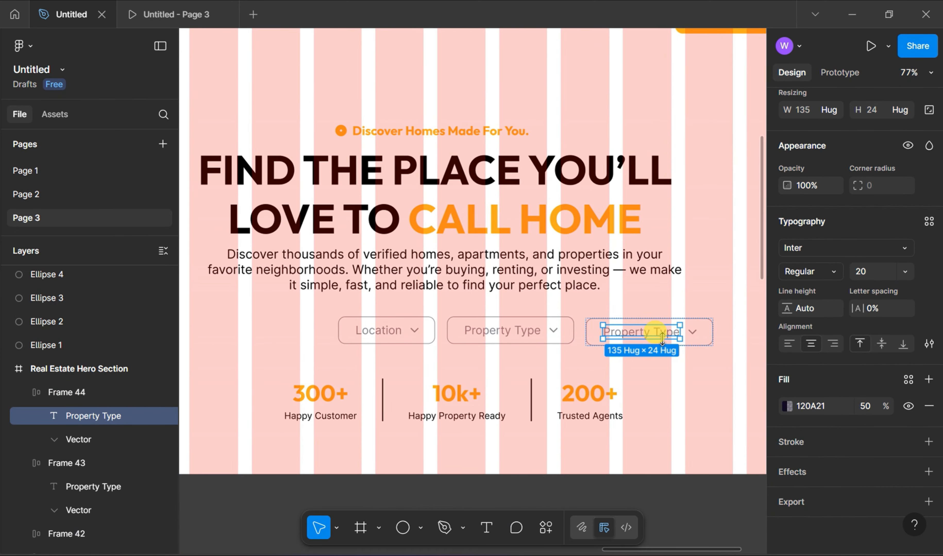
double_click(664, 336)
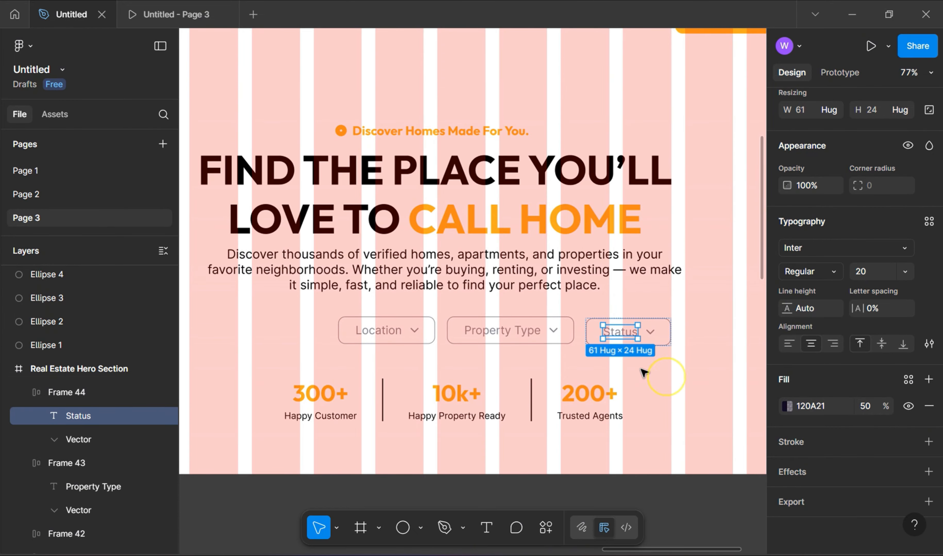
click(666, 378)
click(421, 331)
shift+click(569, 331)
shift+click(581, 335)
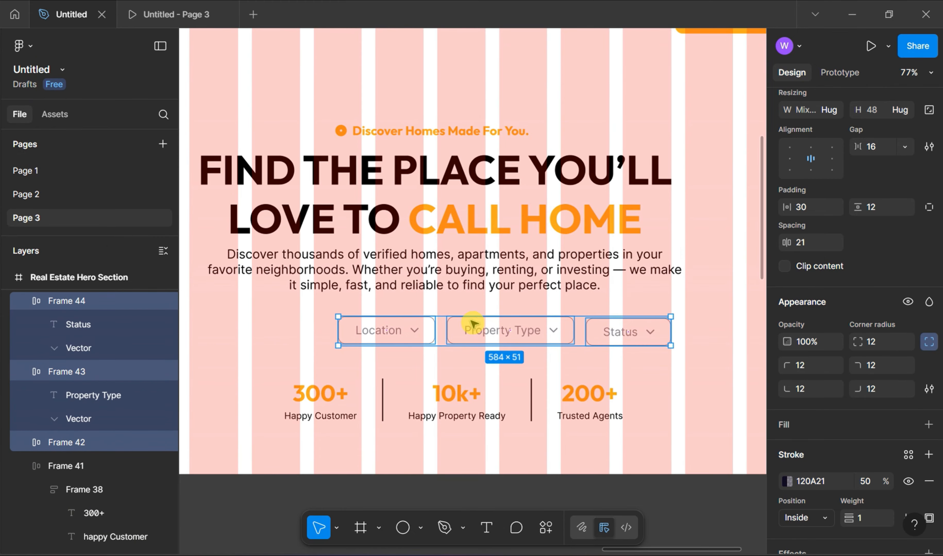
Step: Duplicate the Add Property button from the navigation bar and place the copy near the Status field
scroll(474, 325, down, 5)
click(611, 120)
click(611, 121)
drag(611, 121, 615, 304)
Step: Relabel the duplicated button "Search Property" and delete its plus icon
double_click(634, 300)
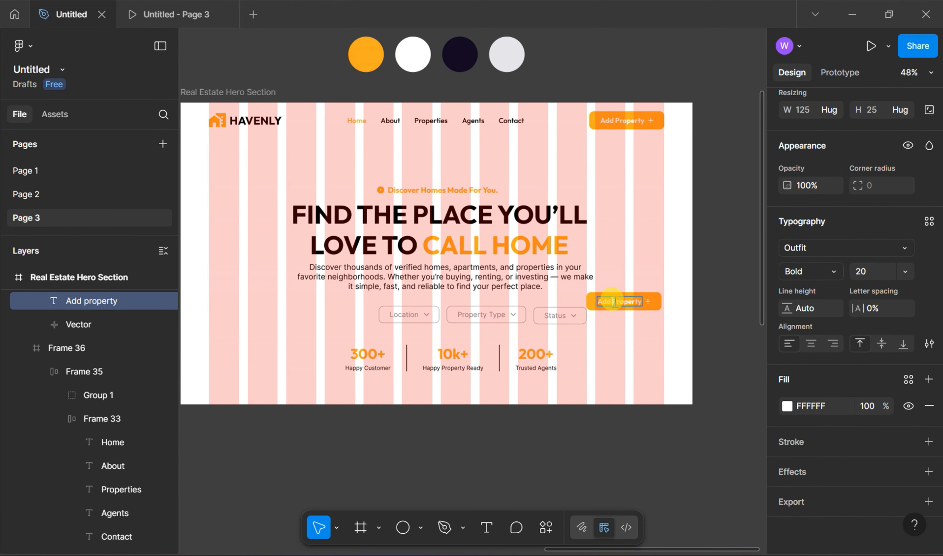
key(BackSpace)
scroll(615, 304, up, 5)
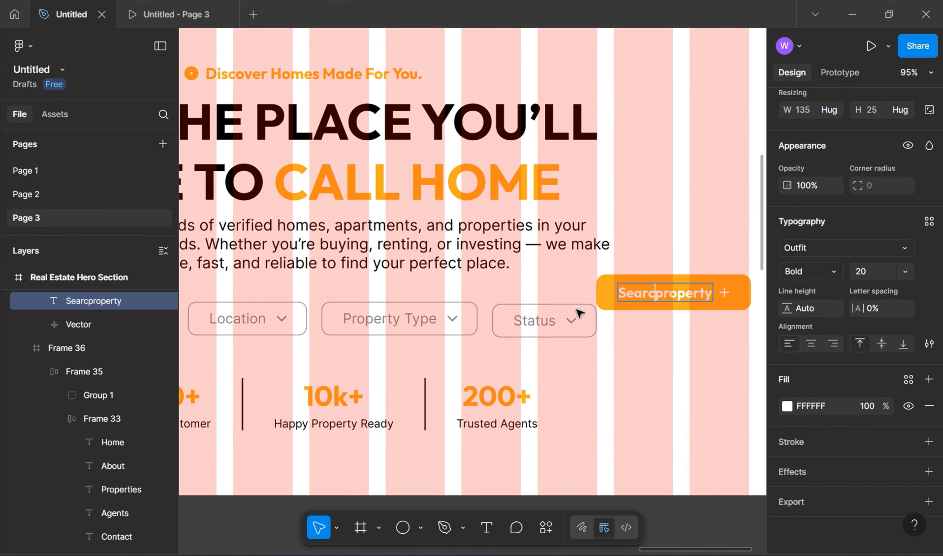
click(734, 293)
key(Delete)
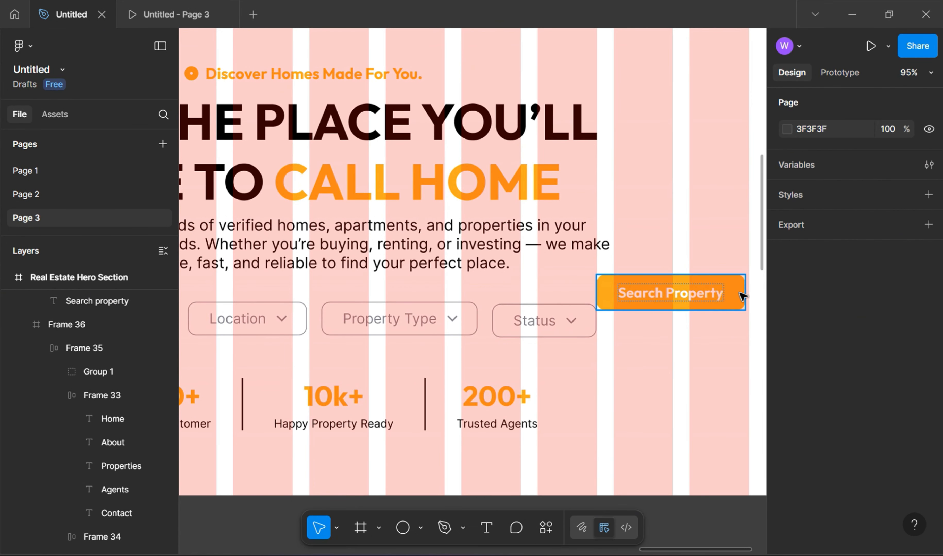
Step: Arrange the Location, Property Type and Status fields and the Search Property button in one row below the description
scroll(223, 293, down, 4)
scroll(222, 291, up, 2)
drag(326, 306, 265, 308)
drag(454, 310, 393, 309)
drag(551, 313, 493, 305)
drag(627, 286, 589, 312)
Step: Combine the three fields and the Search Property button in a horizontal auto layout with a padding of 24
scroll(859, 380, down, 2)
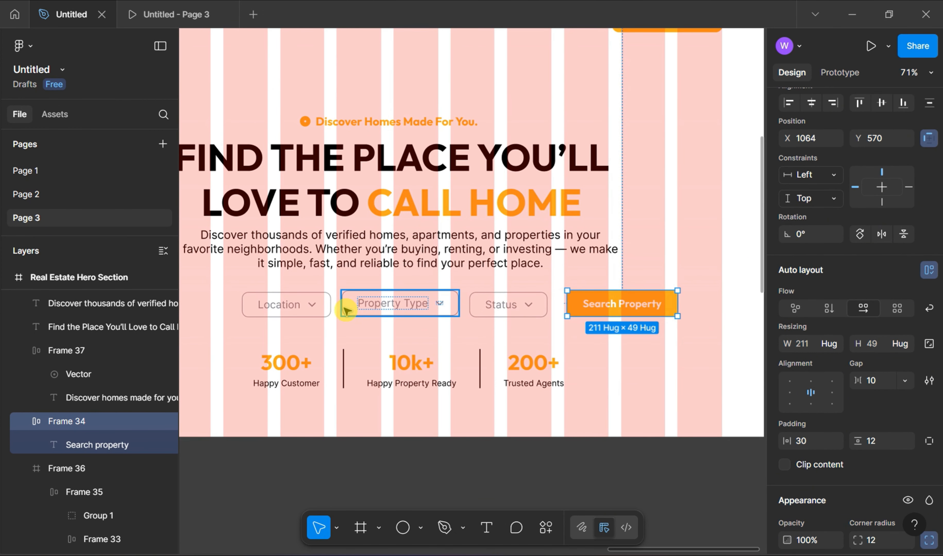
click(315, 306)
shift+click(397, 304)
shift+click(498, 305)
shift+click(600, 305)
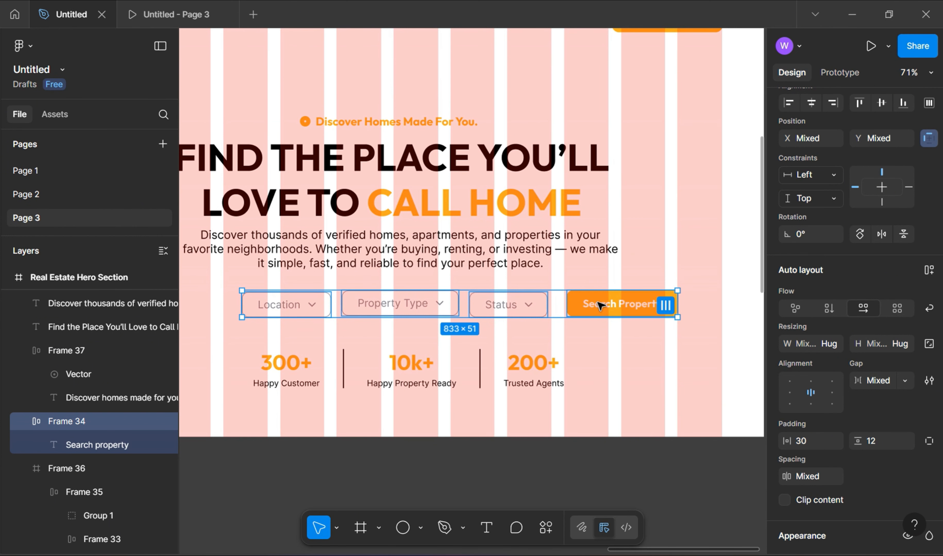
right_click(602, 306)
click(644, 367)
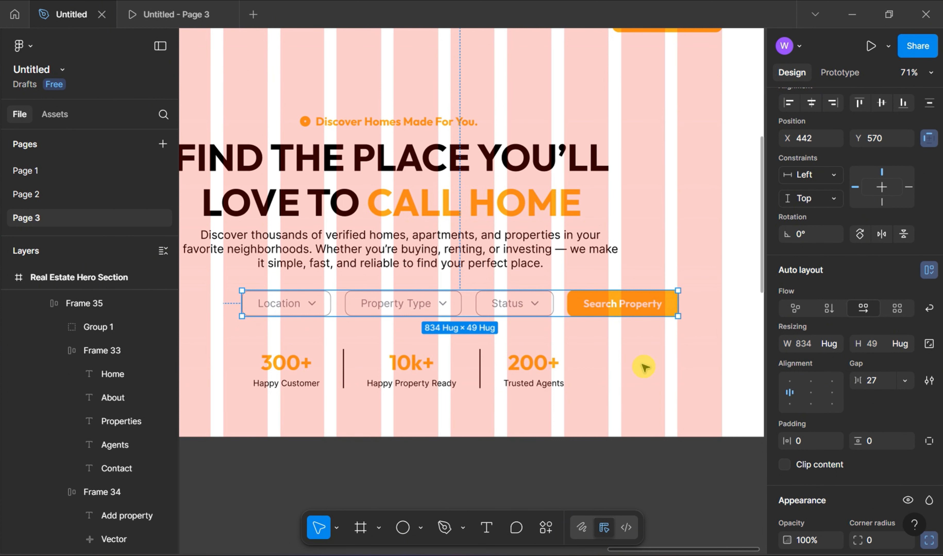
click(815, 443)
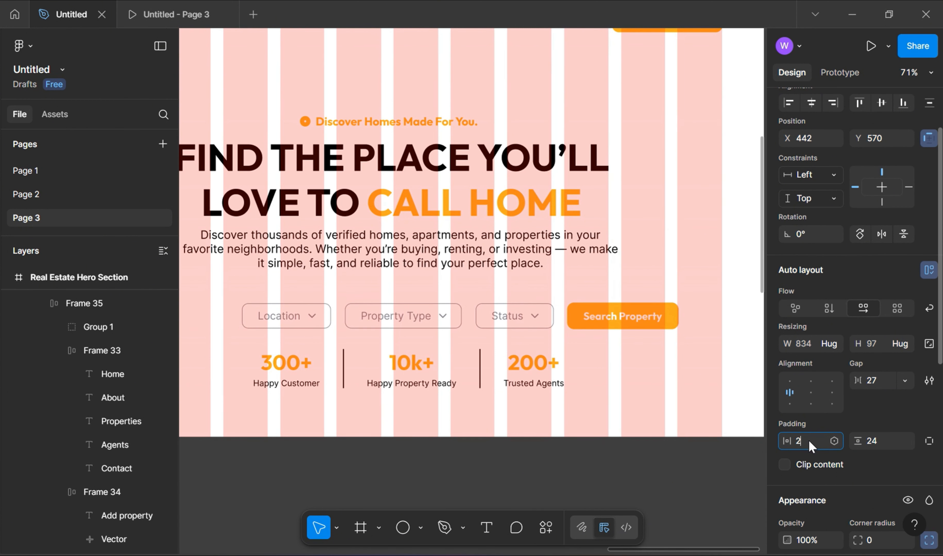
text(24)
key(Return)
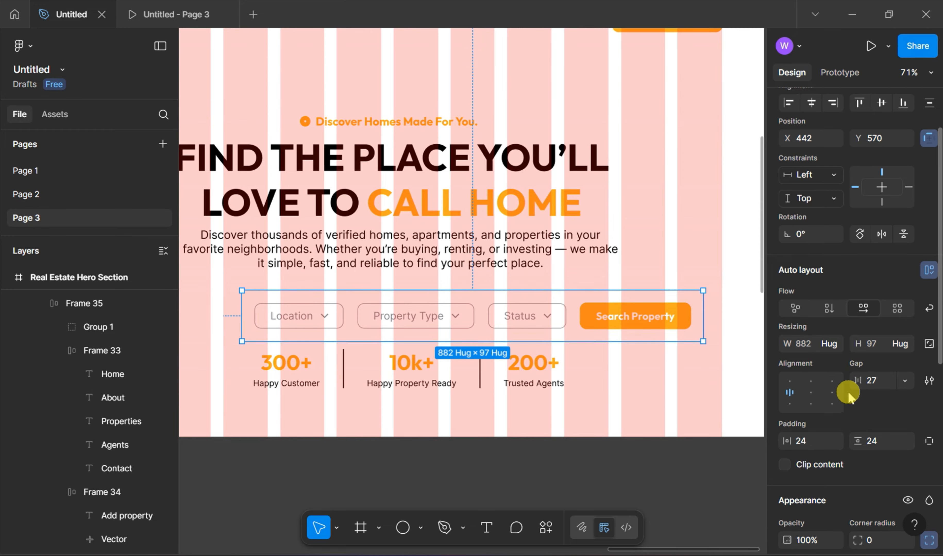
Step: Add a fill to the search bar frame using the palette's white (FFFFFF)
scroll(847, 397, down, 4)
click(929, 475)
click(610, 431)
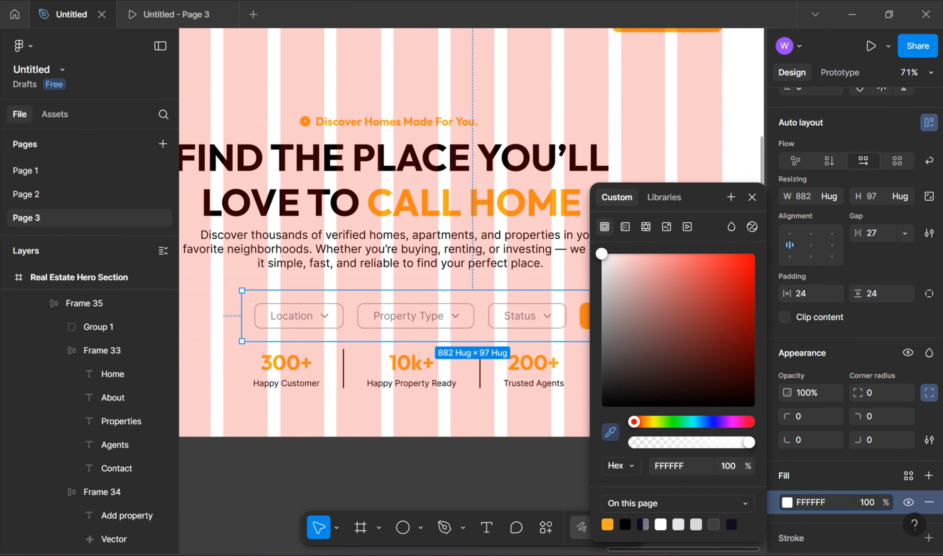
scroll(441, 186, up, 5)
click(353, 138)
scroll(381, 208, down, 5)
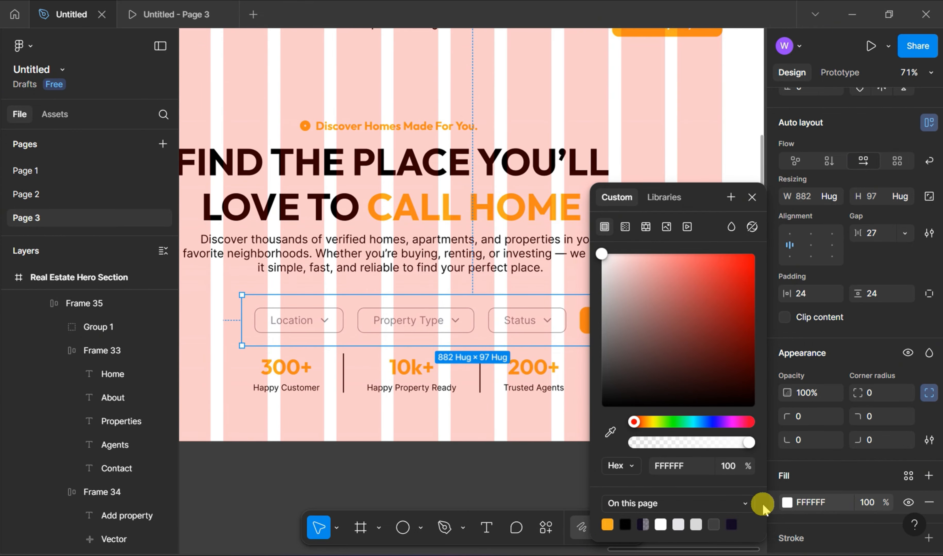
click(555, 500)
Step: Try a gap of 40 between the search bar's items and settle on 24
click(573, 321)
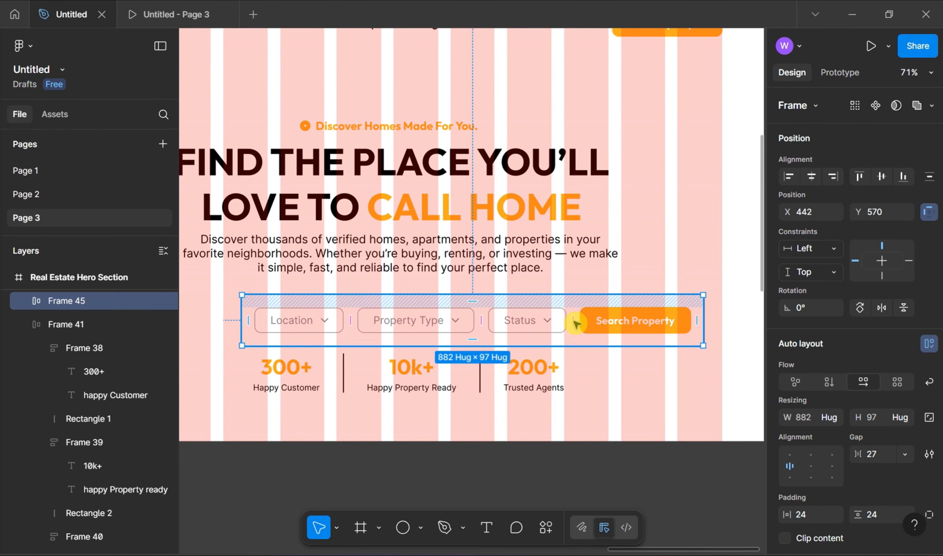
click(886, 454)
text(4)
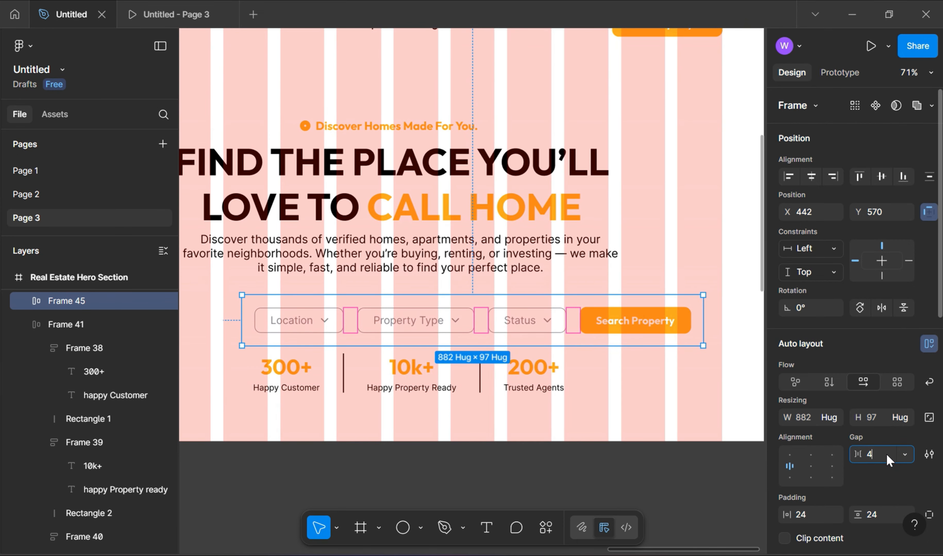
text(0)
key(Return)
click(886, 455)
text(24)
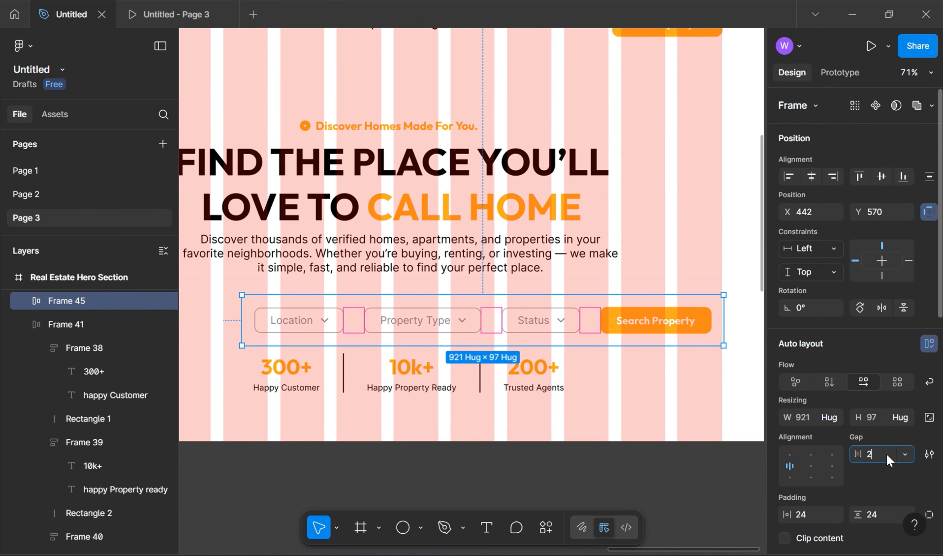
key(Return)
Step: Centre the search bar's contents and set its corner radius to 12
scroll(875, 497, down, 2)
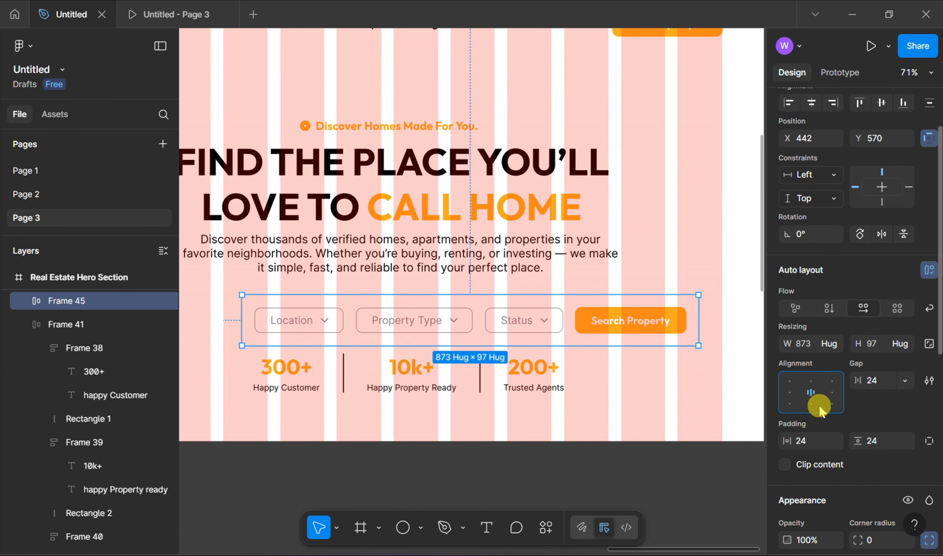
scroll(842, 482, down, 2)
text(12)
key(Return)
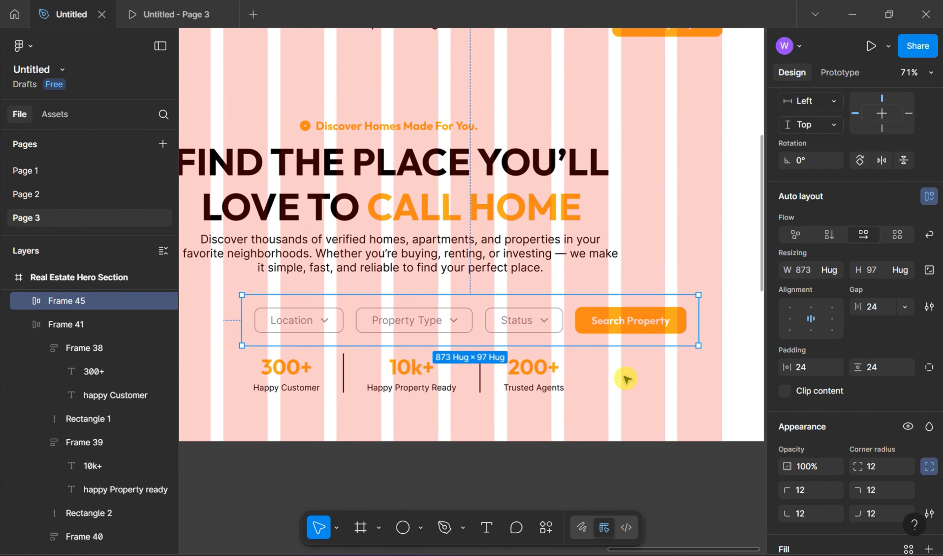
Step: Move the search bar so it sits centred beneath the description
scroll(650, 386, down, 2)
drag(443, 339, 417, 332)
Step: Combine the tagline, headline and description in a centred vertical auto layout with a gap of 20
click(435, 166)
shift+click(447, 222)
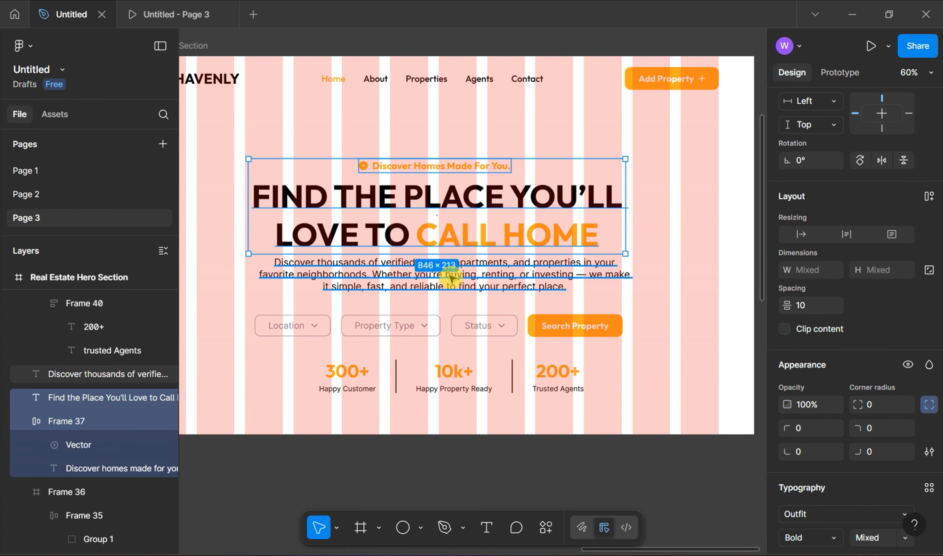
shift+click(459, 274)
right_click(458, 275)
click(515, 397)
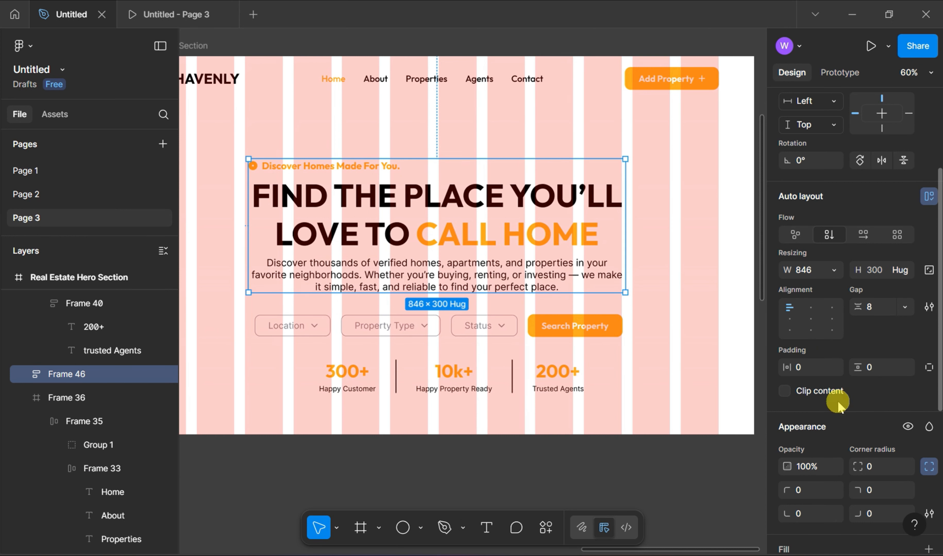
text(20)
key(Return)
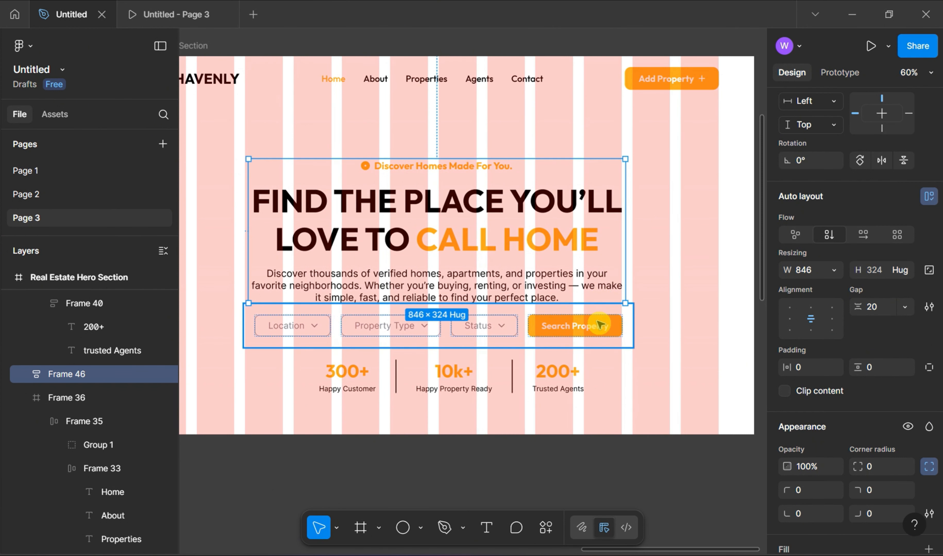
Step: Combine the text block, search bar and statistics row in a vertical auto layout with a gap of 40
shift+click(550, 327)
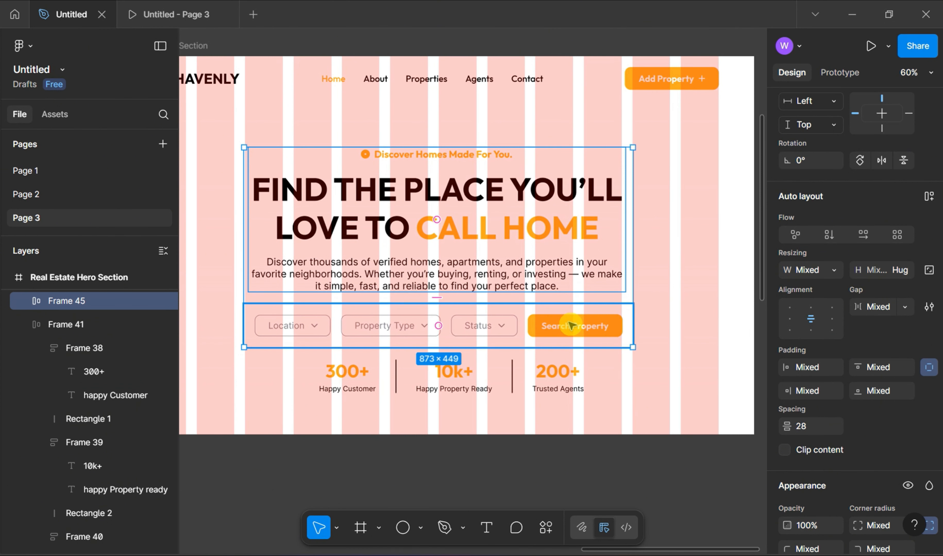
shift+click(557, 370)
right_click(558, 369)
click(595, 386)
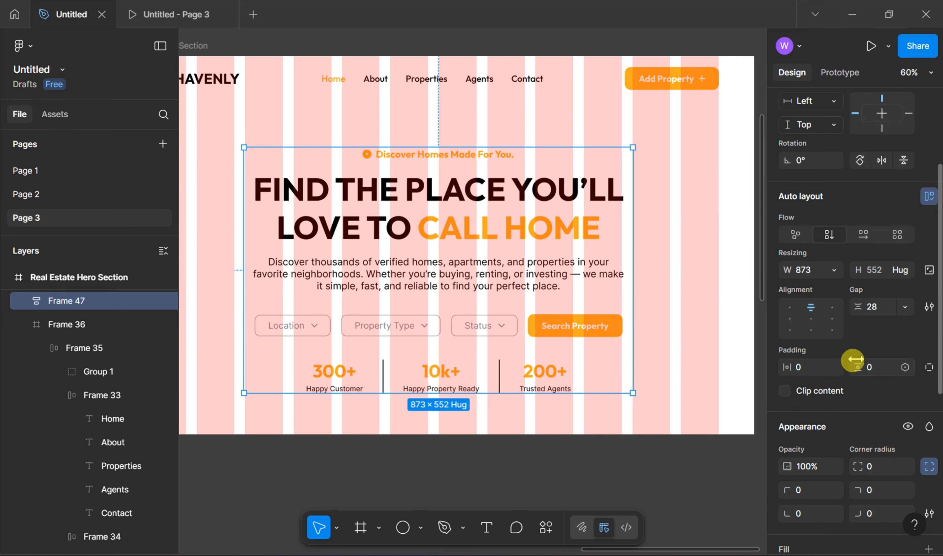
click(879, 310)
text(40)
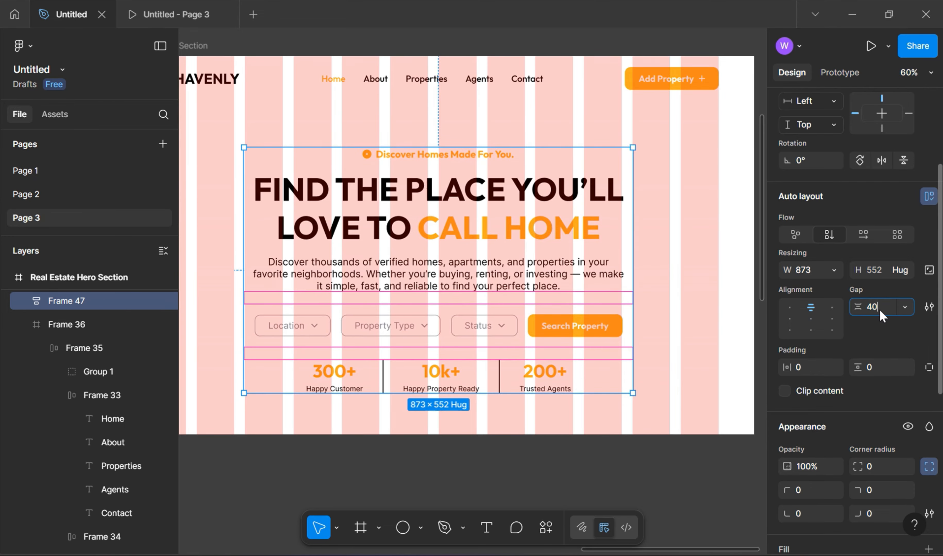
key(Return)
Step: Move the hero content block up to a Y position of 149 and centre it horizontally in the hero section
drag(488, 273, 497, 249)
drag(563, 224, 554, 229)
scroll(803, 218, up, 3)
click(812, 177)
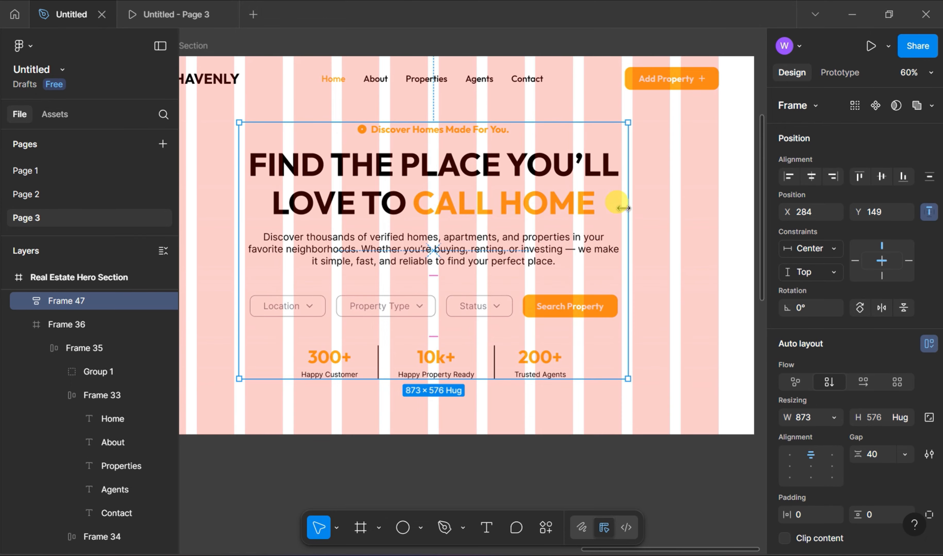
Step: Narrow the hero content block from both sides to a width of 846
drag(623, 208, 616, 206)
drag(237, 180, 244, 189)
scroll(640, 326, down, 3)
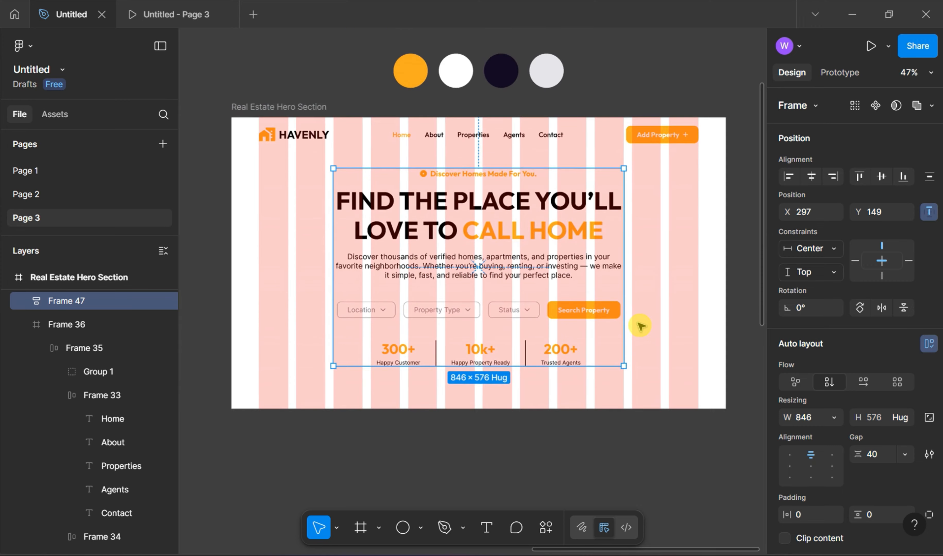
Step: Centre the hero content block vertically in the hero section
scroll(640, 326, up, 1)
key(alt+v)
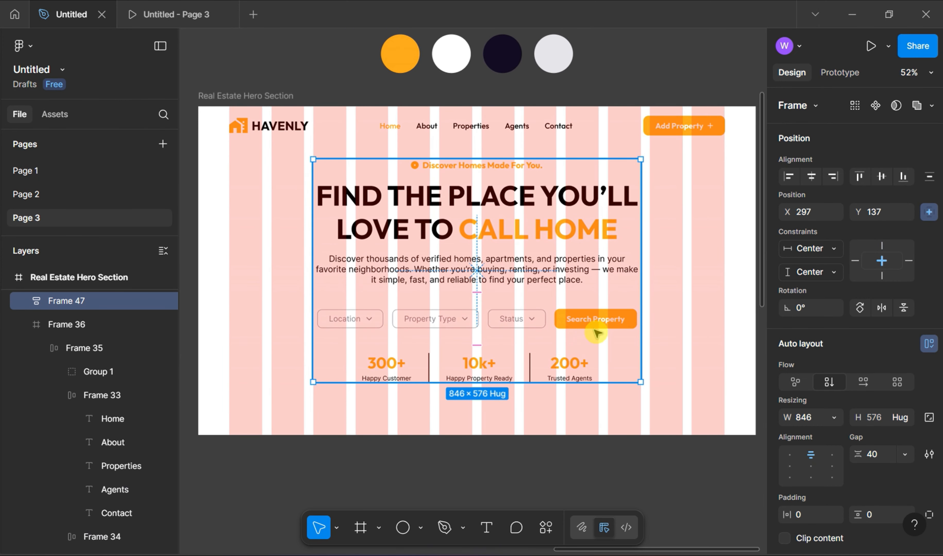
scroll(597, 334, down, 5)
click(444, 349)
Step: Combine image-1, image-2 and Image-3, the three stacked house photos, into a component set
scroll(353, 316, down, 3)
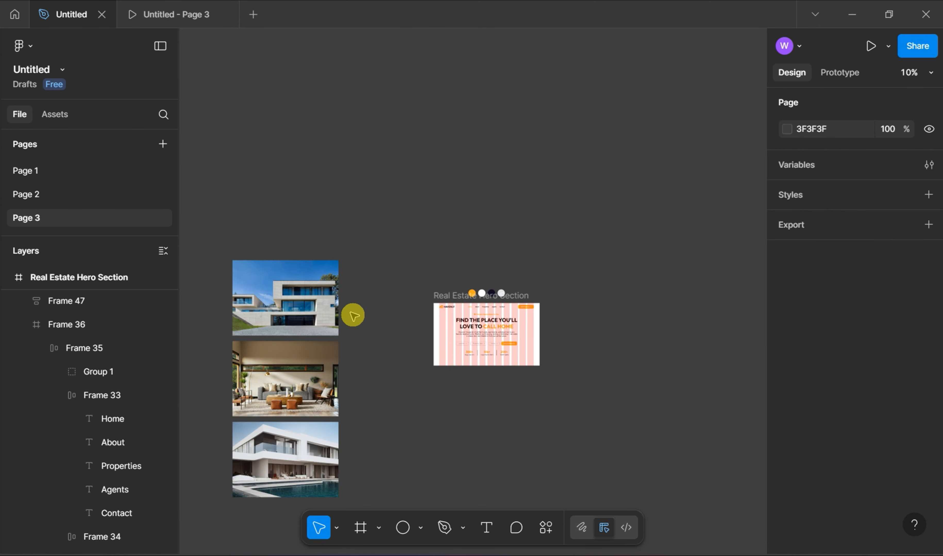
click(301, 321)
shift+click(288, 376)
shift+click(267, 436)
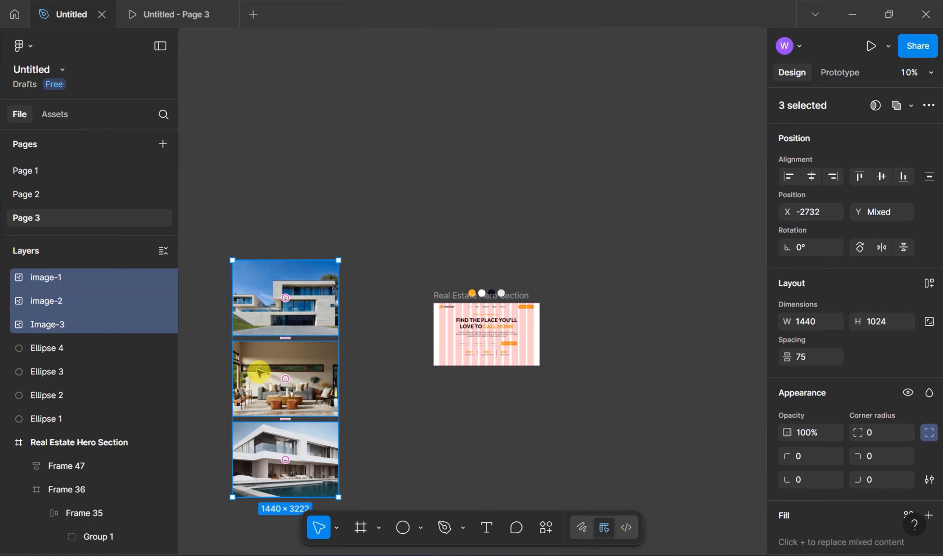
click(929, 106)
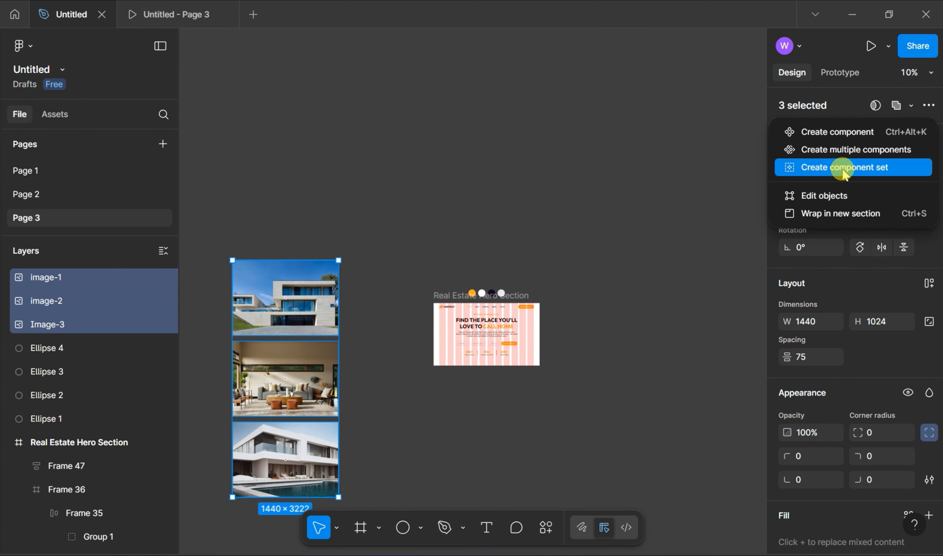
click(842, 169)
scroll(248, 380, up, 5)
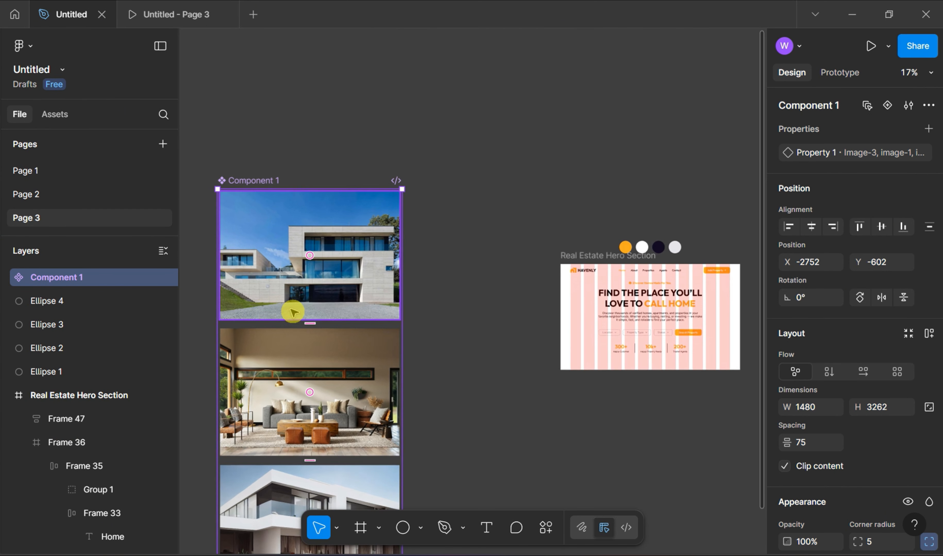
Step: Add a prototype interaction from the image-1 variant to image-2, triggered after a delay of 3000 ms
scroll(293, 312, down, 3)
click(839, 72)
click(305, 244)
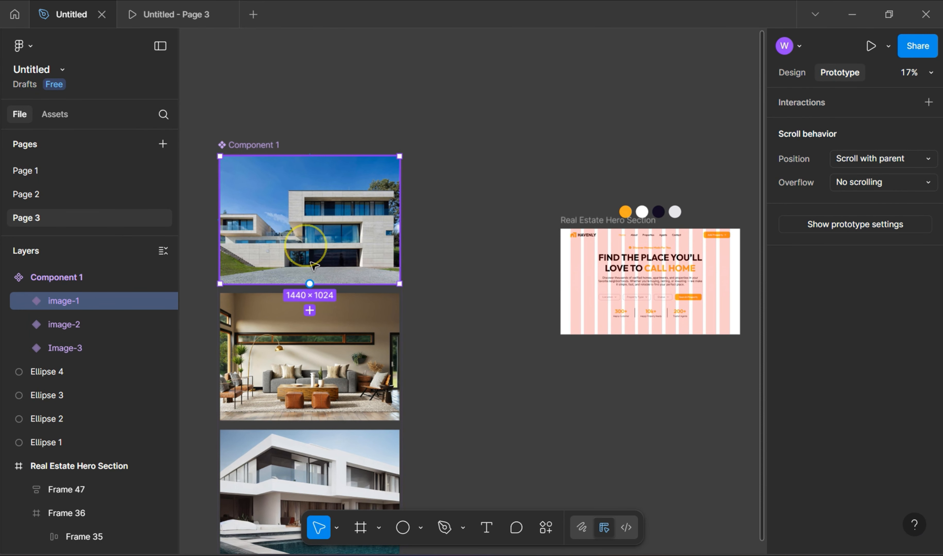
drag(310, 284, 309, 308)
click(336, 362)
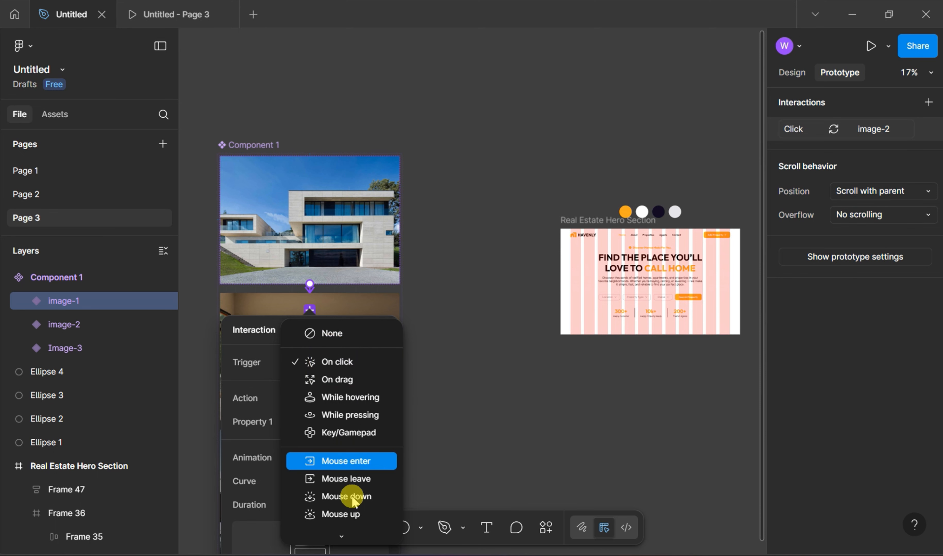
click(358, 490)
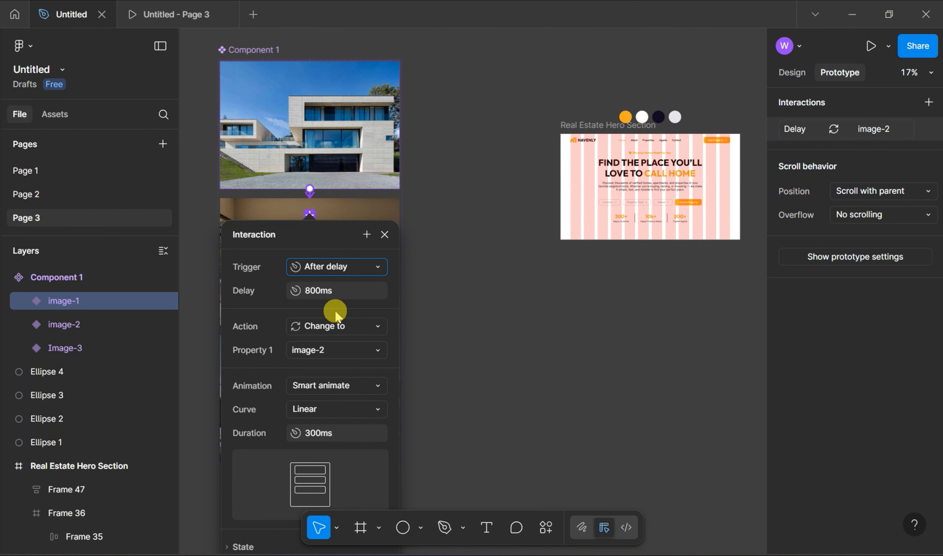
click(337, 294)
text(3000ms)
click(468, 305)
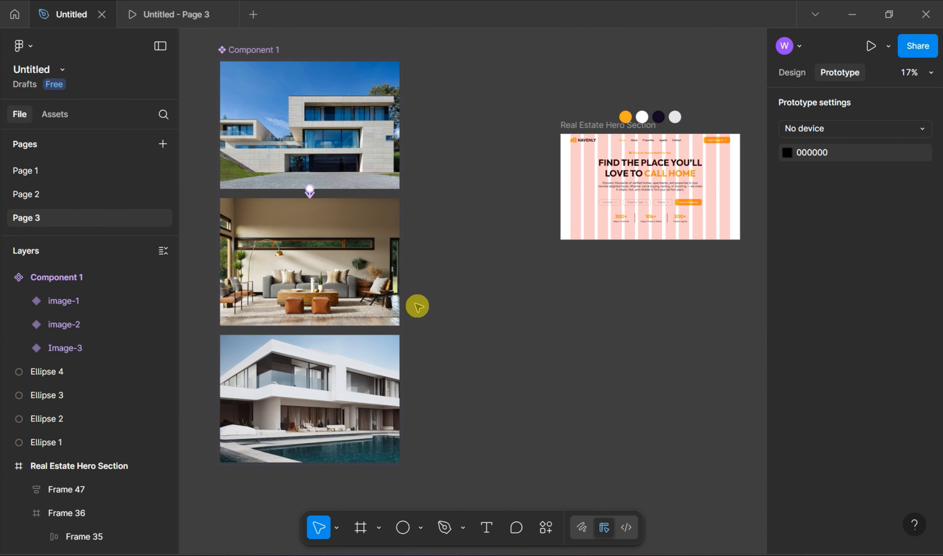
Step: Add a prototype interaction from the image-2 variant to Image-3, triggered after a delay of 3000 ms
click(367, 310)
drag(313, 334, 311, 350)
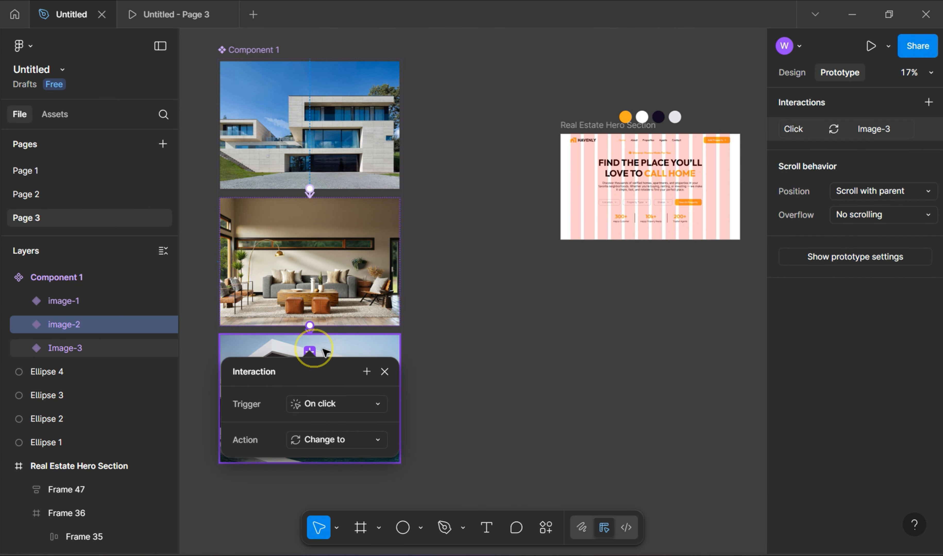
click(336, 404)
click(350, 497)
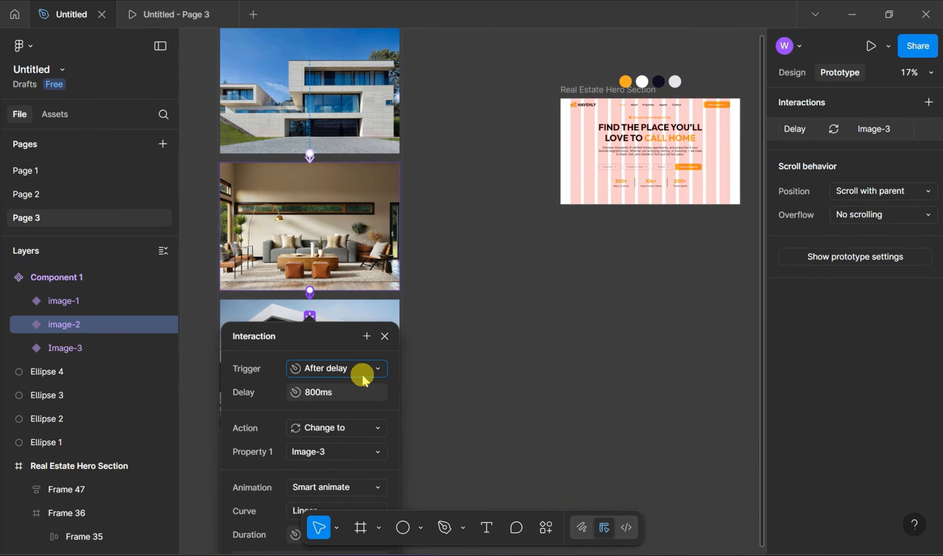
text(3000)
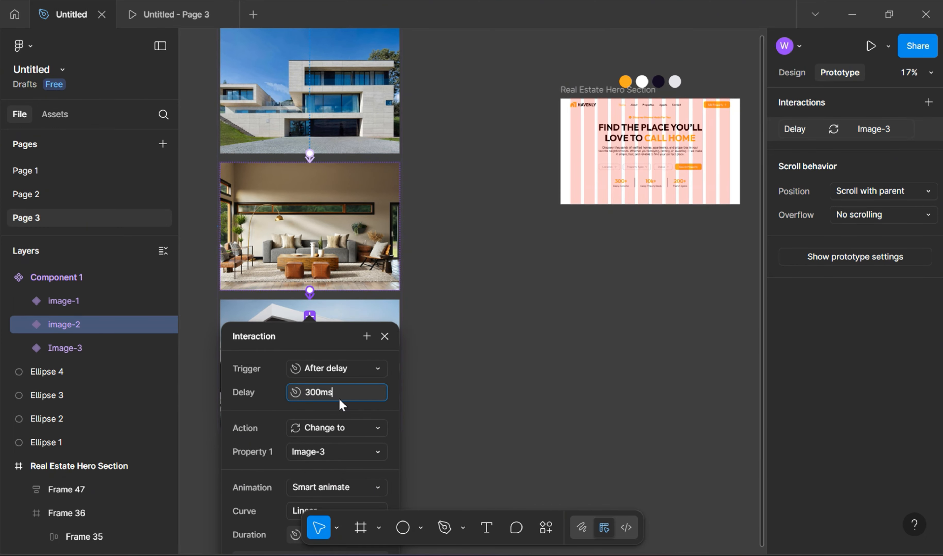
key(Return)
click(488, 402)
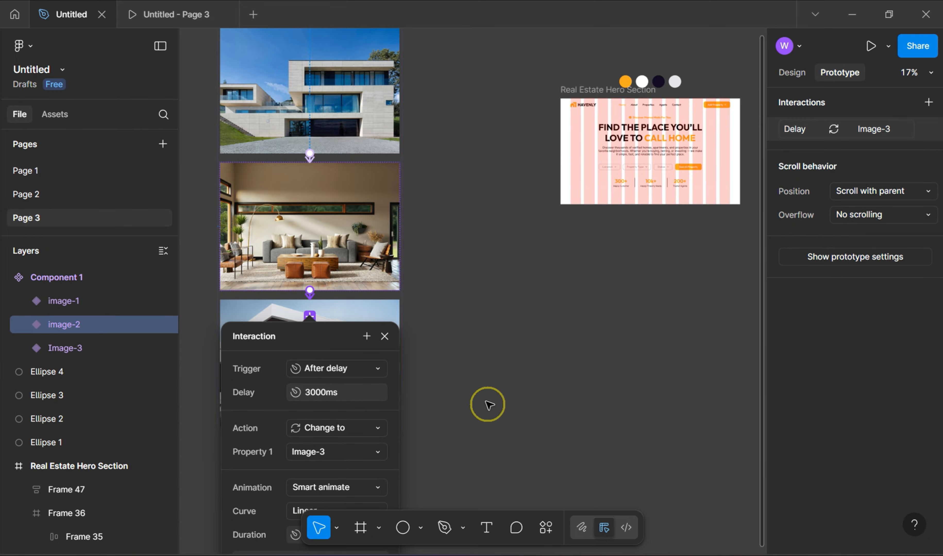
Step: Link the Image-3 variant back to image-1 with an interaction triggered after a delay of 3000 ms
drag(309, 430, 372, 152)
click(353, 218)
click(351, 400)
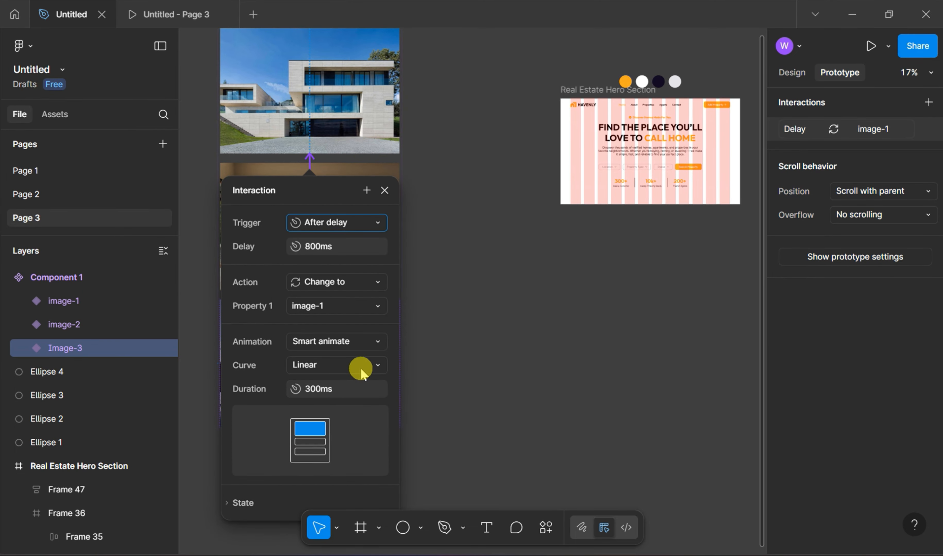
text(3000)
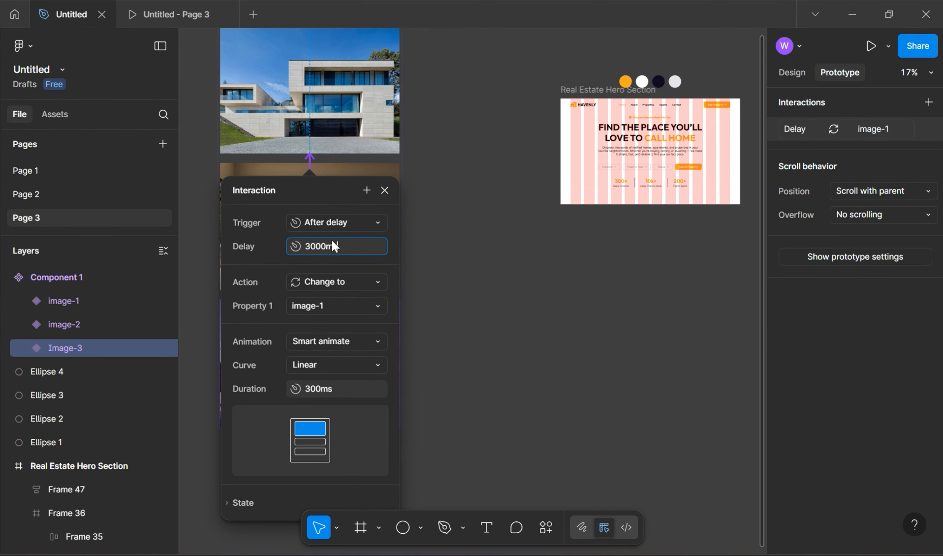
key(Return)
click(446, 235)
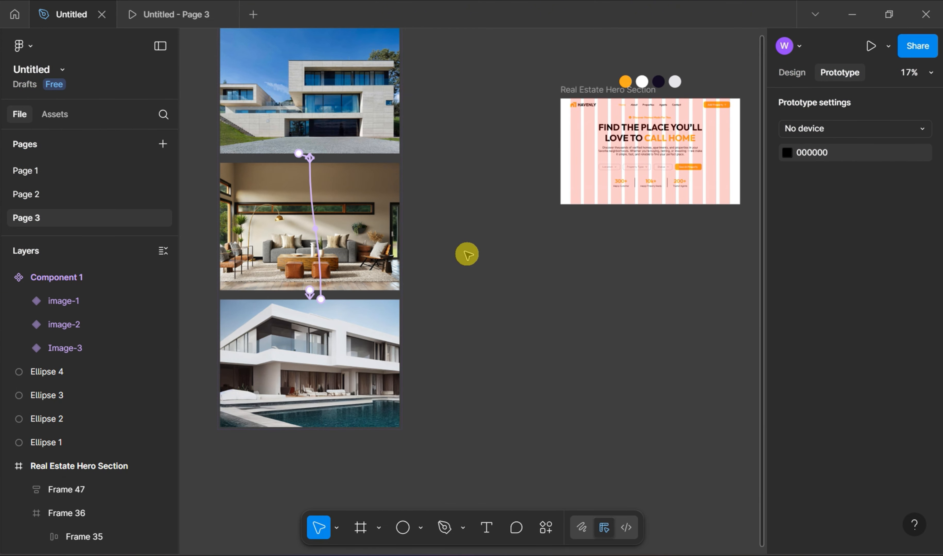
Step: Insert an instance of the Component 2 house image from the file's assets over the hero section
ctrl+scroll(752, 81, up, 6)
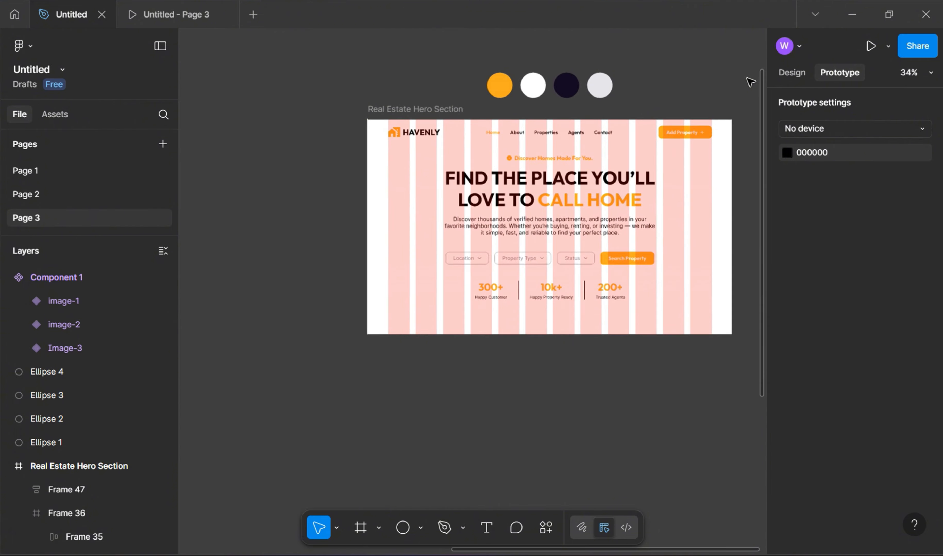
ctrl+scroll(722, 81, down, 1)
scroll(425, 42, up, 1)
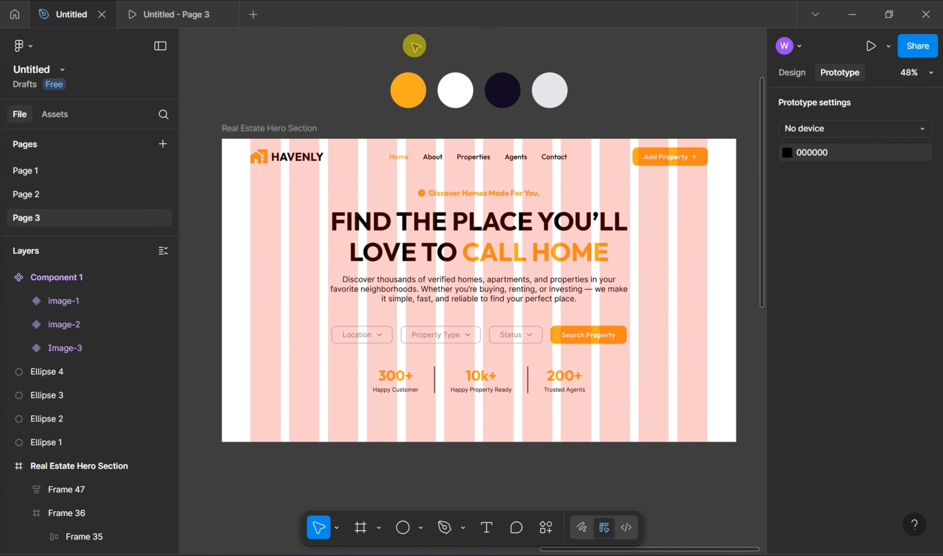
click(57, 114)
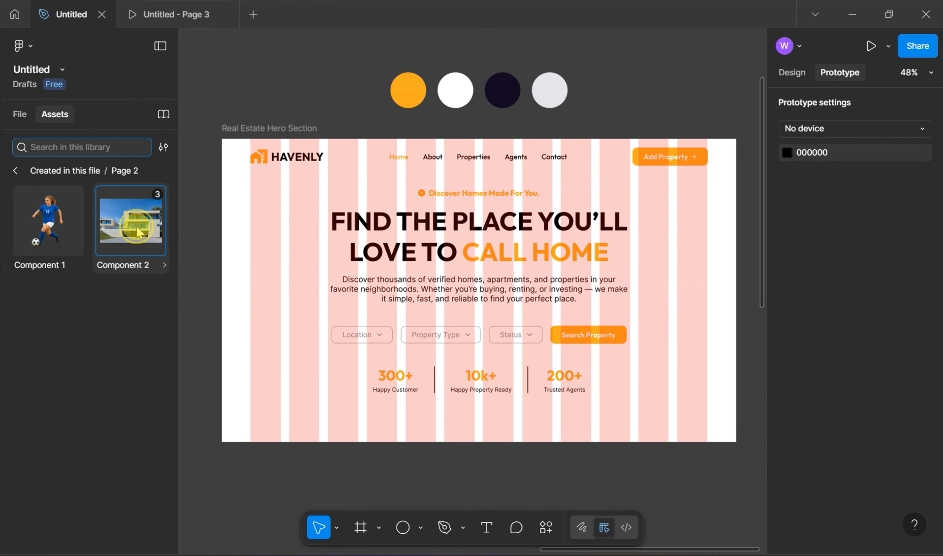
drag(136, 231, 489, 258)
drag(537, 380, 536, 348)
key(ctrl+z)
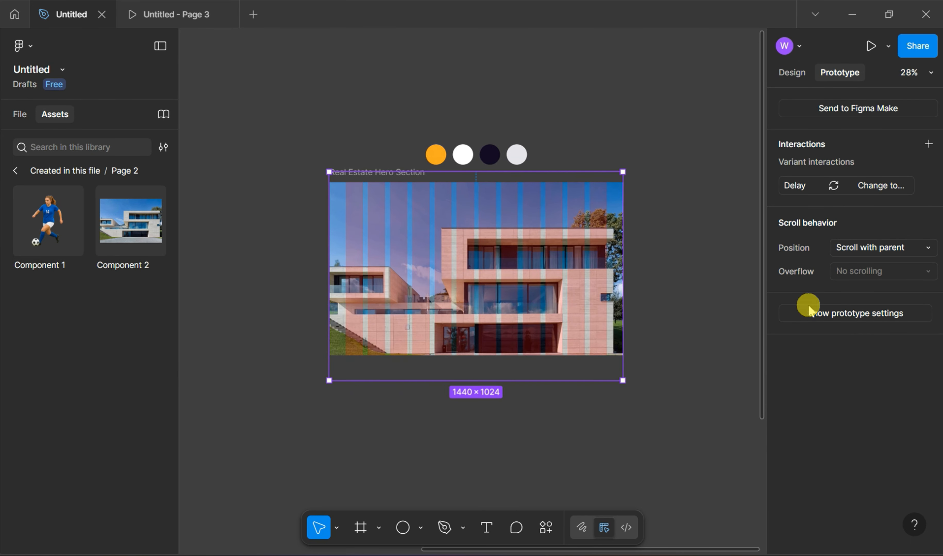
Step: Set the house image instance's height to 850 and position it at X 0, Y 0 in the hero section
click(792, 73)
click(884, 429)
text(850)
key(Return)
drag(615, 214, 617, 224)
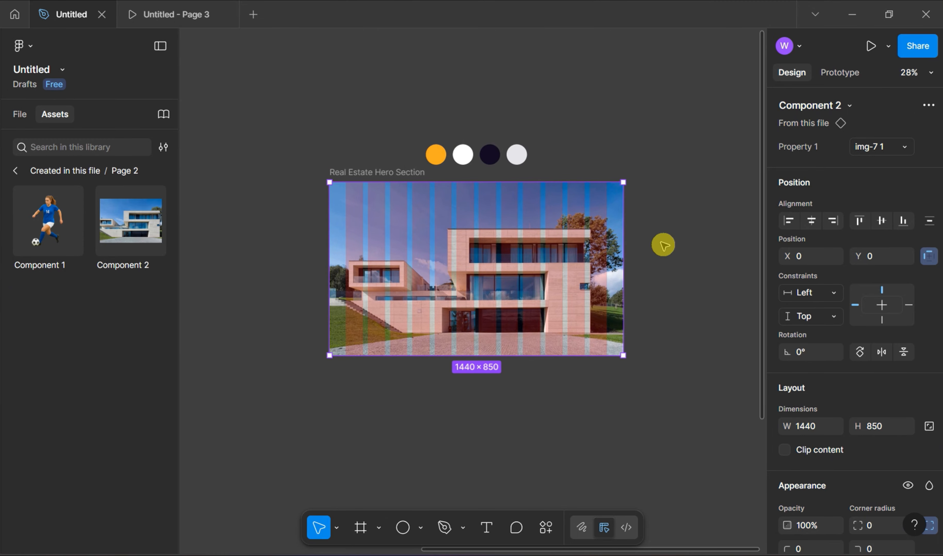
Step: Reorder the hero section's layers so Frame 47 and Frame 36 sit above the Component 2 image
click(21, 116)
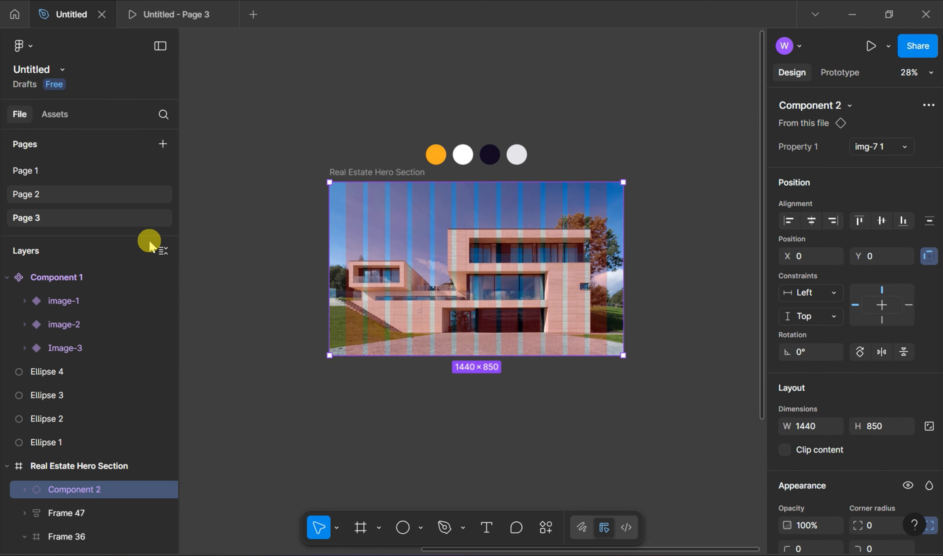
scroll(269, 413, down, 1)
scroll(57, 454, down, 5)
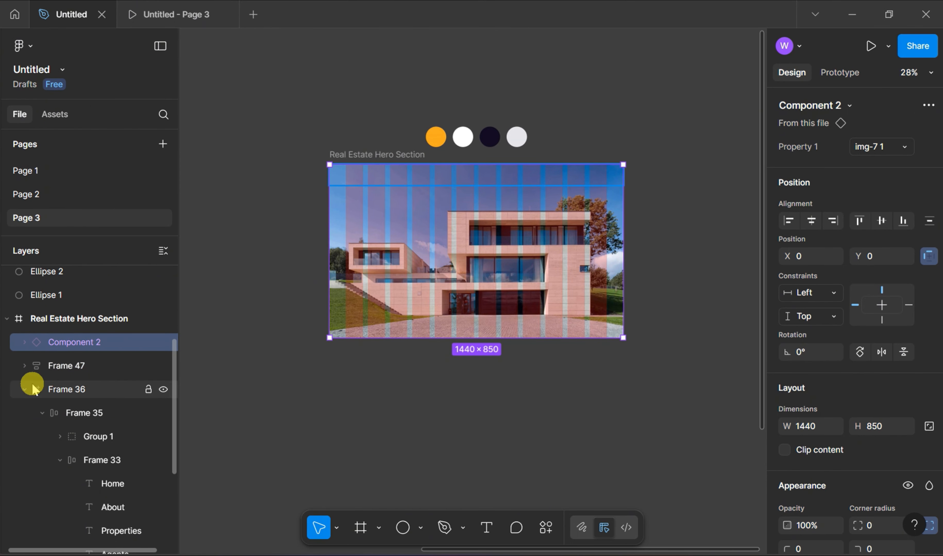
click(24, 390)
click(59, 392)
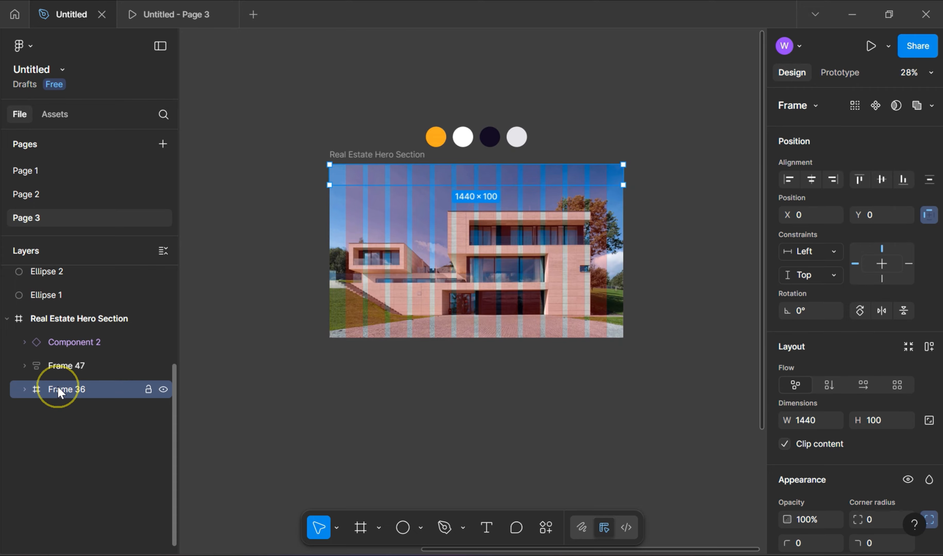
shift+click(63, 365)
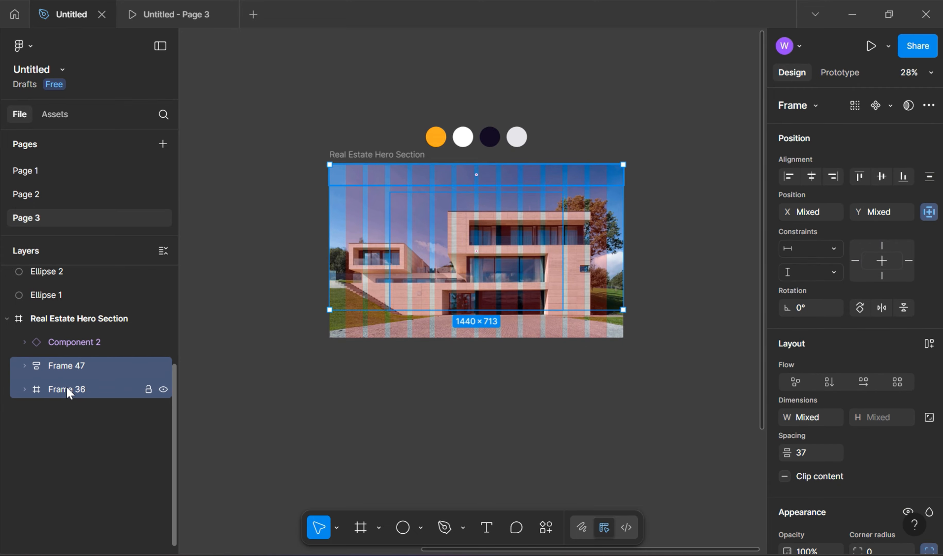
drag(74, 373, 80, 338)
click(348, 431)
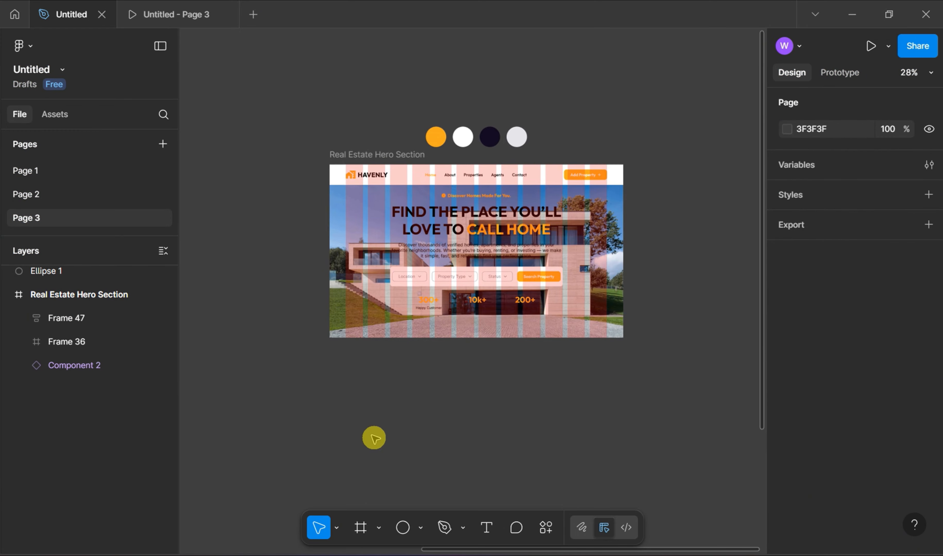
Step: Draw a frame about 905 × 501 and place it in the hero section's layer order between Frame 36 and Component 2
key(f)
drag(232, 326, 417, 428)
drag(313, 382, 332, 394)
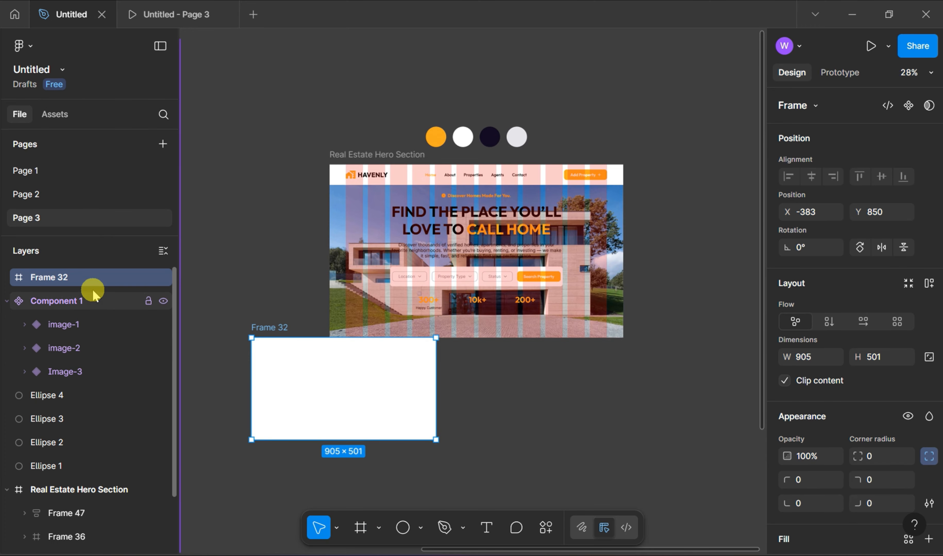
drag(92, 281, 108, 497)
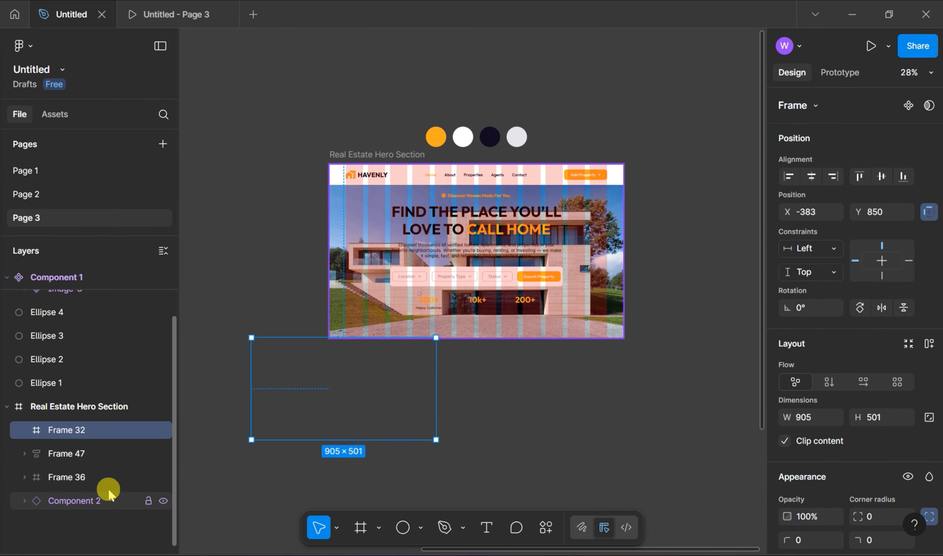
click(94, 476)
shift+click(86, 457)
drag(85, 457, 87, 423)
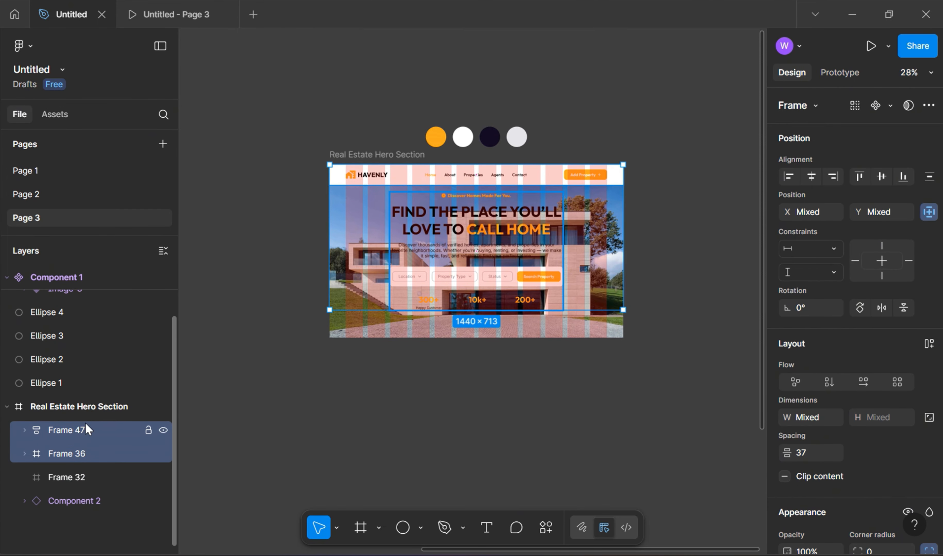
Step: Move and resize Frame 32 to 1440 × 850 at X 0, Y 0 so it covers the whole hero section
click(68, 475)
drag(417, 272, 392, 255)
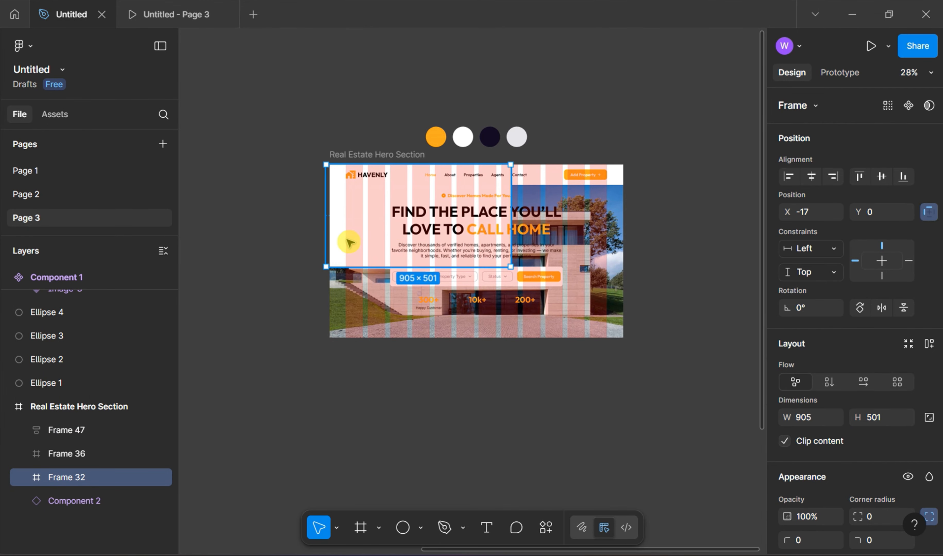
drag(510, 266, 623, 338)
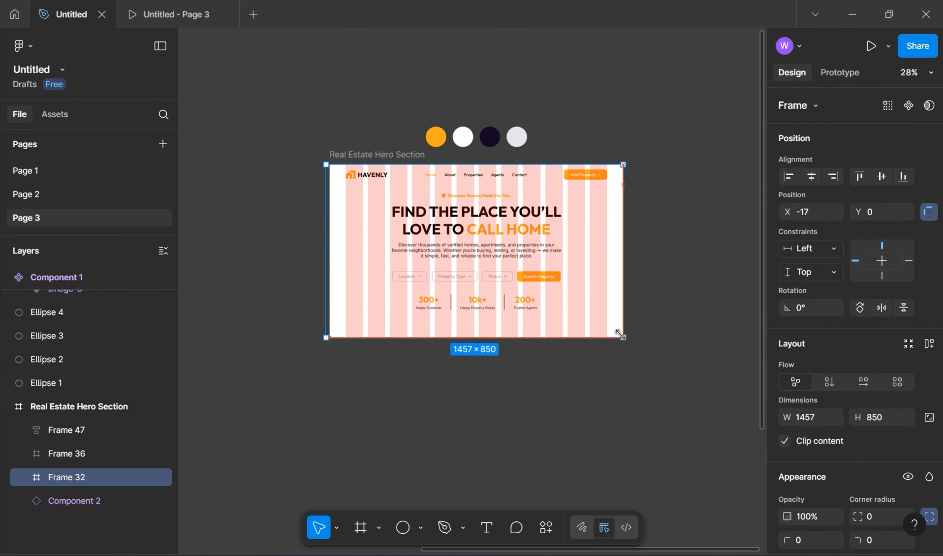
drag(315, 244, 328, 252)
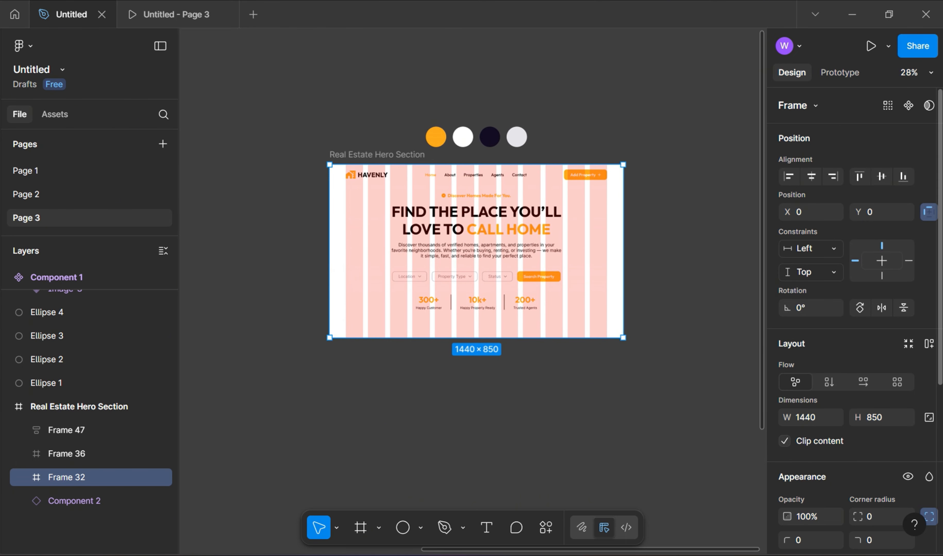
Step: Set the covering frame's fill to 000000 at 60% opacity
scroll(865, 454, down, 5)
scroll(864, 455, down, 1)
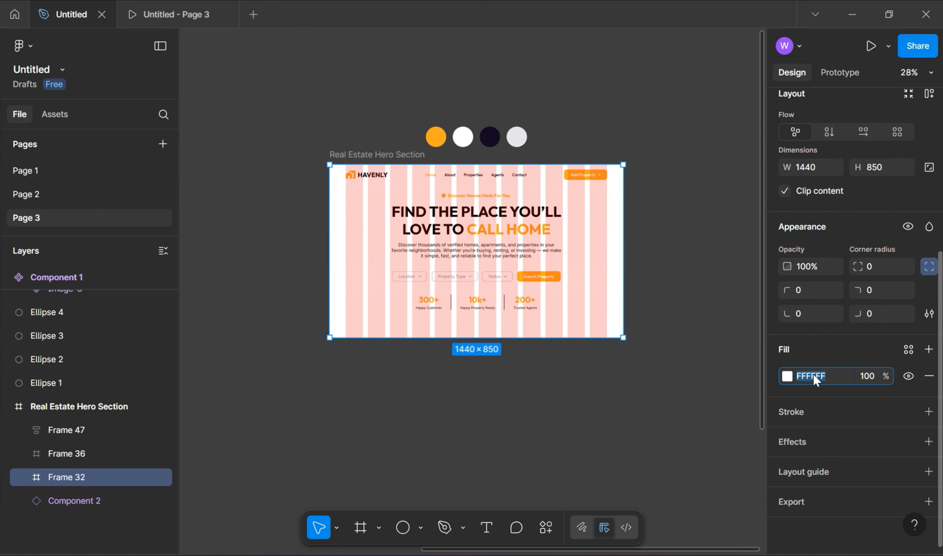
text(000000)
key(Return)
click(875, 376)
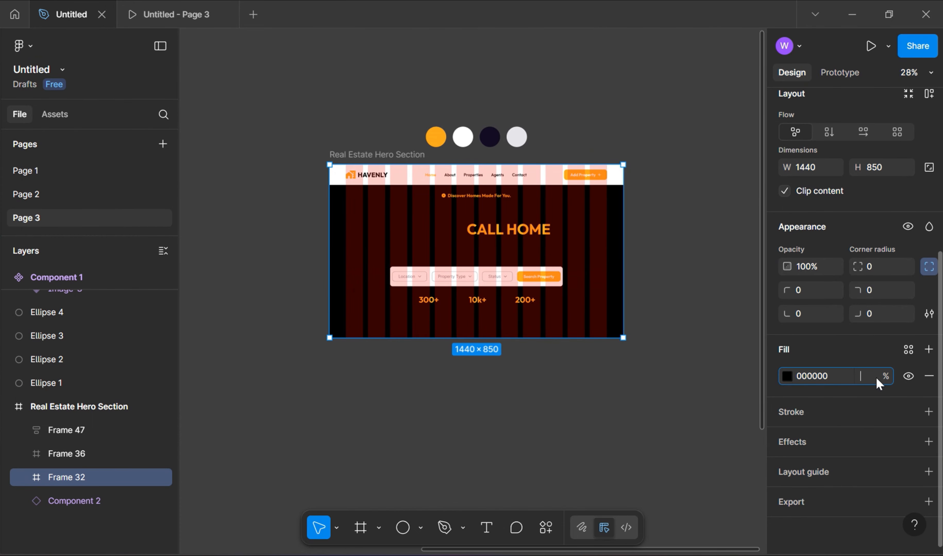
text(60)
key(Return)
scroll(527, 209, up, 5)
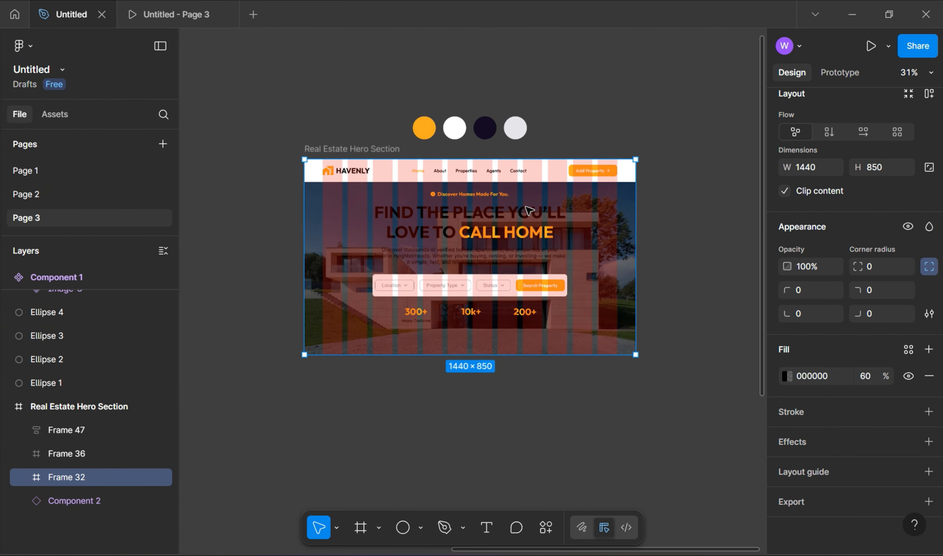
Step: Recolour the black heading words "Find the Place You'll Love to" with white sampled from the palette, leaving "Call Home" orange
double_click(441, 219)
double_click(440, 220)
double_click(441, 220)
drag(445, 243, 336, 216)
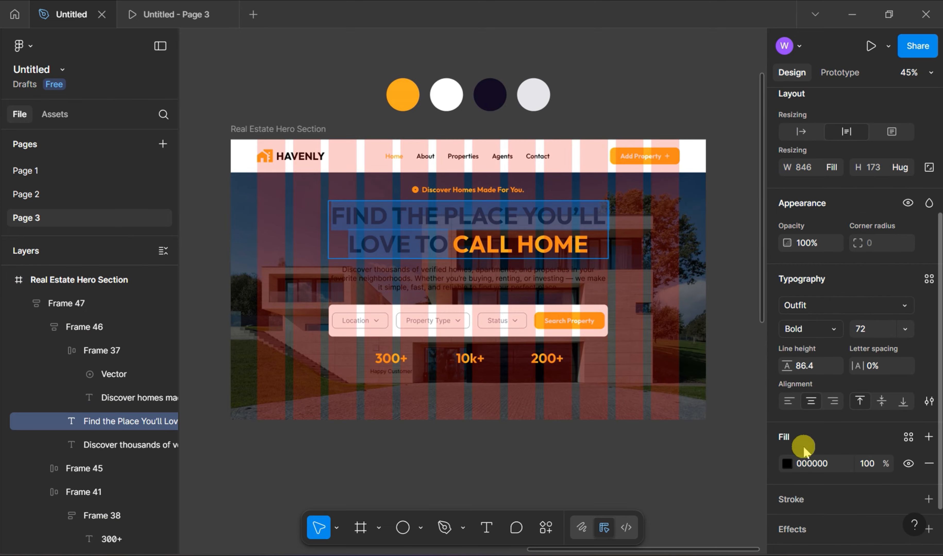
click(787, 463)
click(612, 419)
click(450, 100)
click(777, 352)
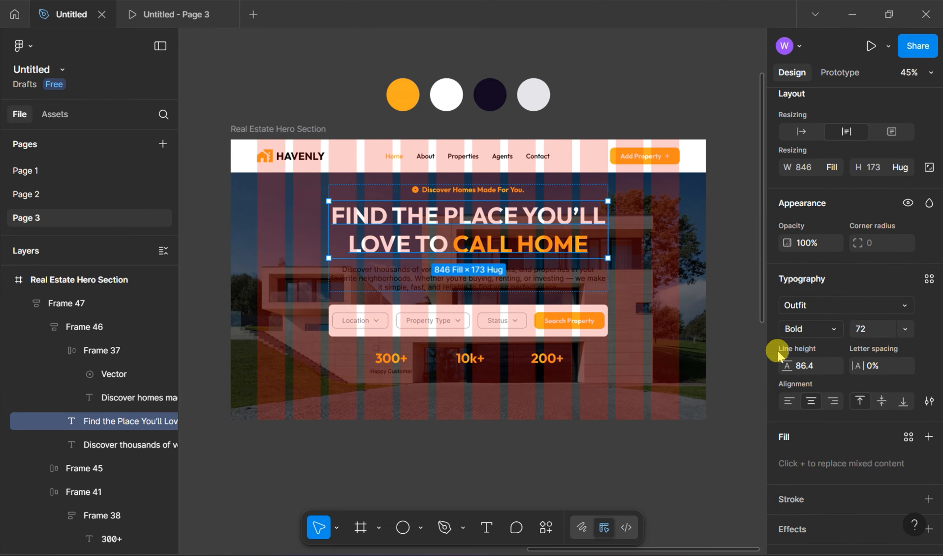
Step: Change the description paragraph's fill to the palette's white, FFFFFF, at 100% opacity
click(567, 287)
click(787, 463)
click(611, 416)
click(447, 95)
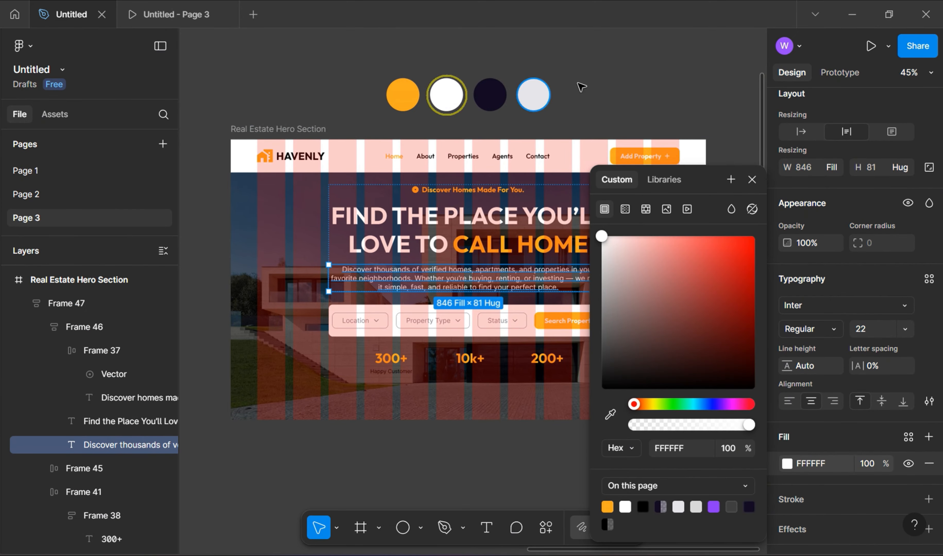
click(662, 369)
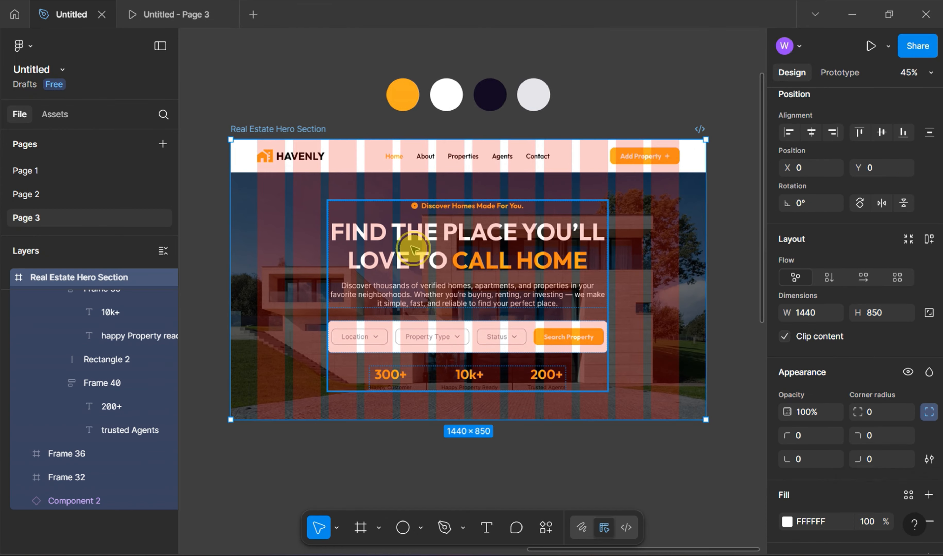
Step: Change the black labels and divider lines in the statistics row to the palette's white, FFFFFF
click(414, 249)
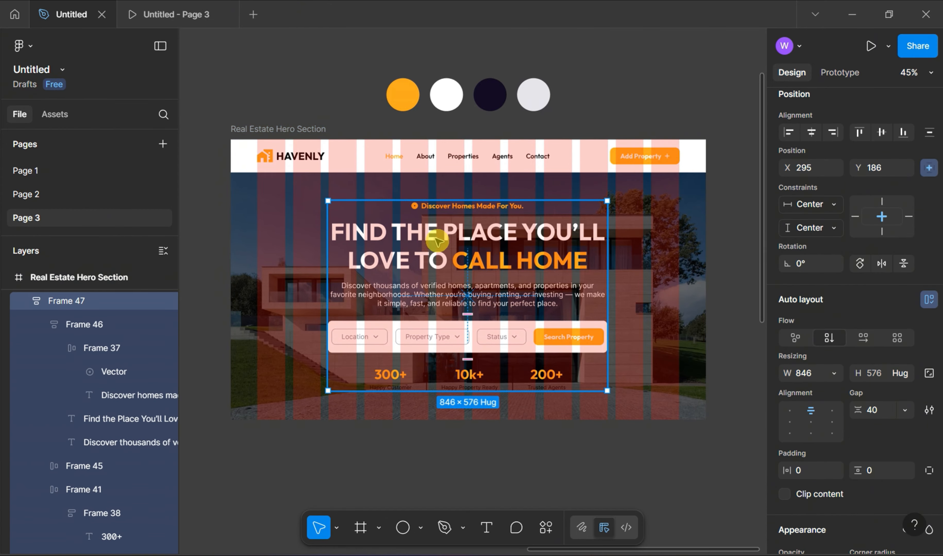
click(391, 388)
scroll(929, 428, down, 6)
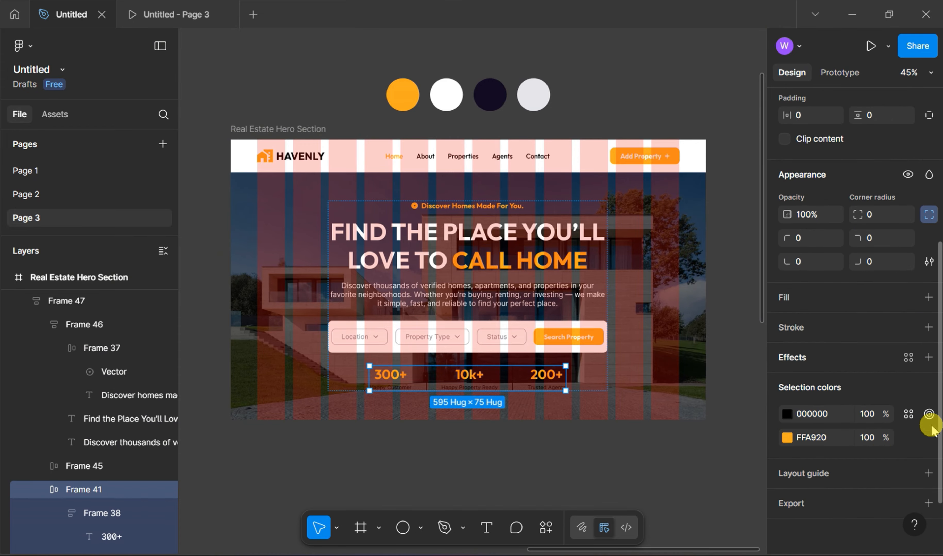
click(788, 415)
click(610, 414)
click(447, 96)
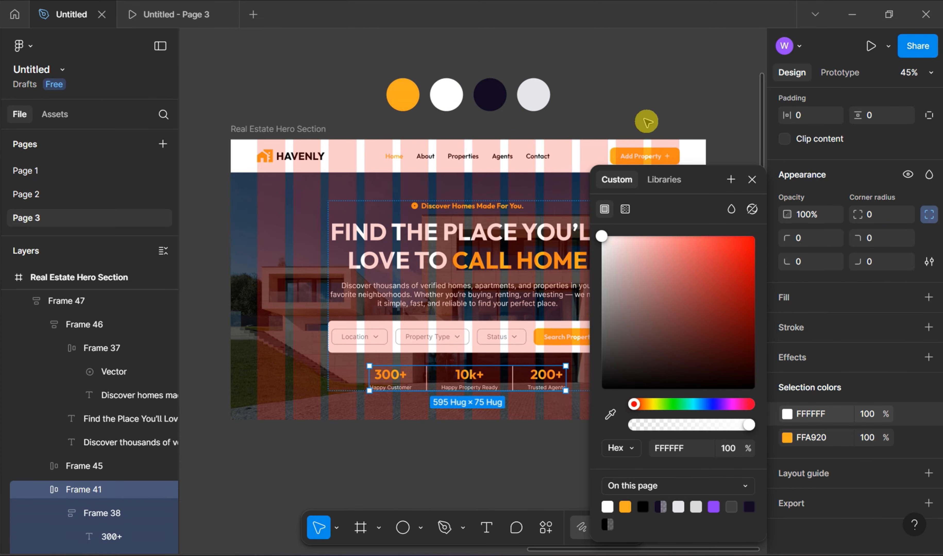
click(704, 93)
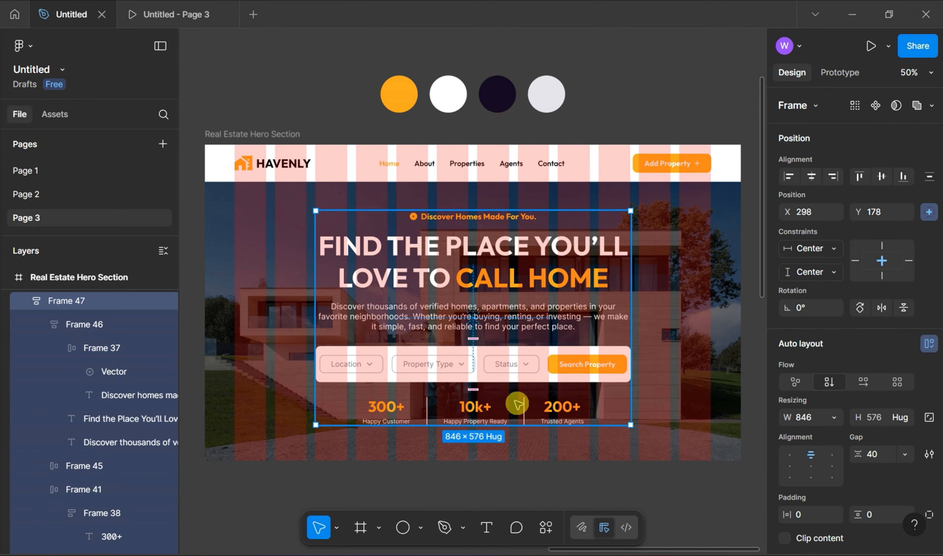
Step: Set the description paragraph's line height to 33
double_click(509, 323)
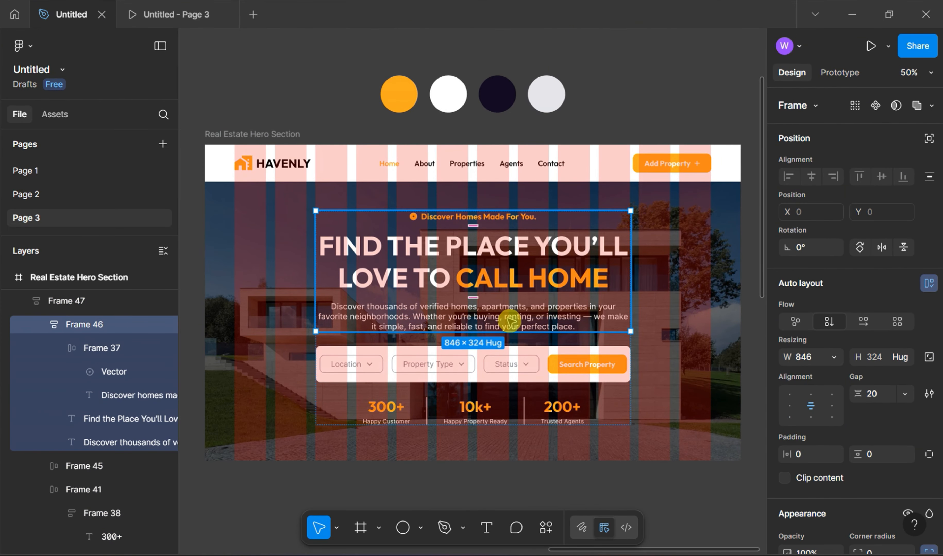
double_click(509, 323)
scroll(819, 478, down, 2)
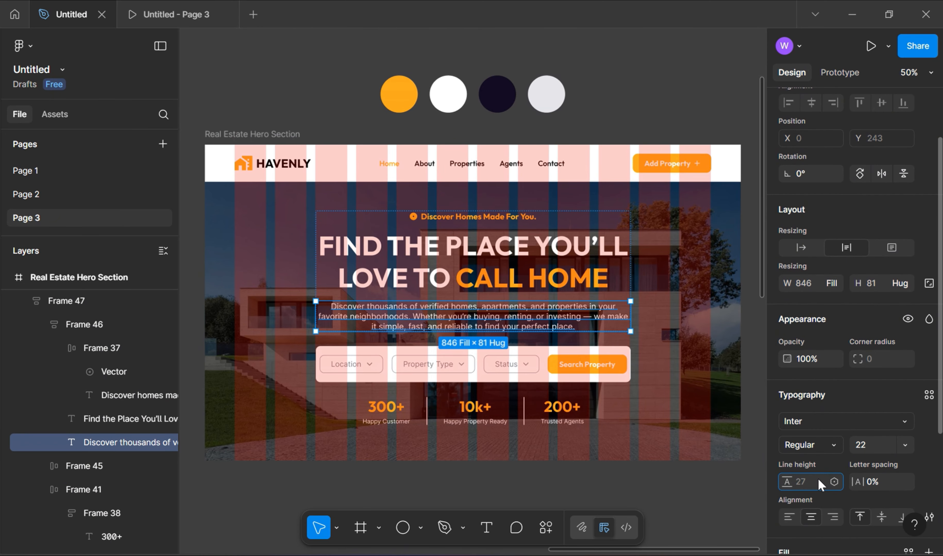
text(33)
key(Return)
Step: Recolour the strokes of the Location, Property Type and Status fields with the light grey sampled from the palette
double_click(364, 371)
double_click(365, 371)
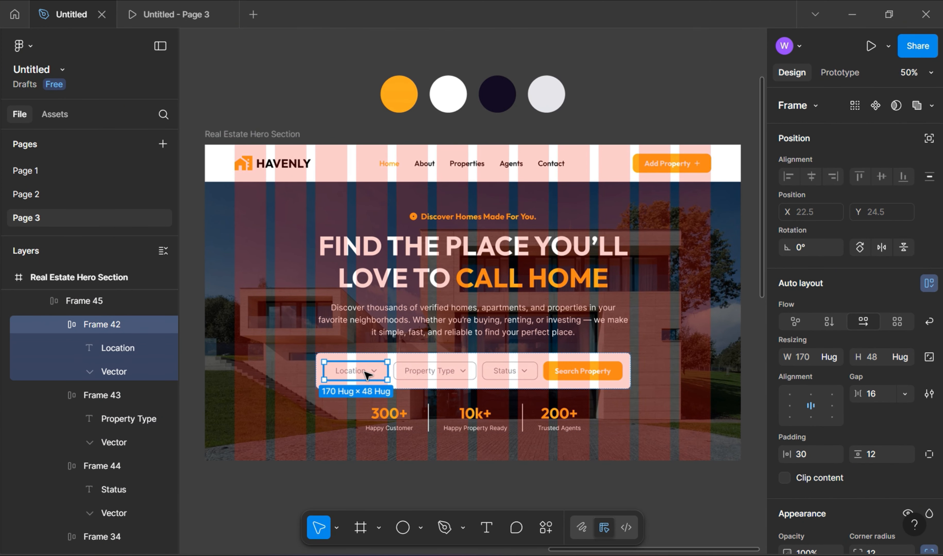
shift+click(418, 371)
shift+click(502, 372)
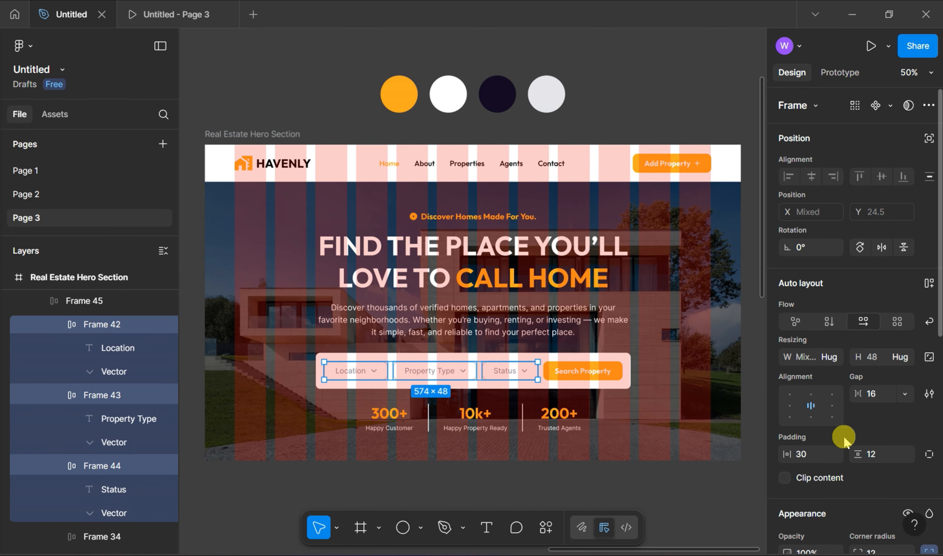
scroll(843, 440, down, 5)
click(787, 397)
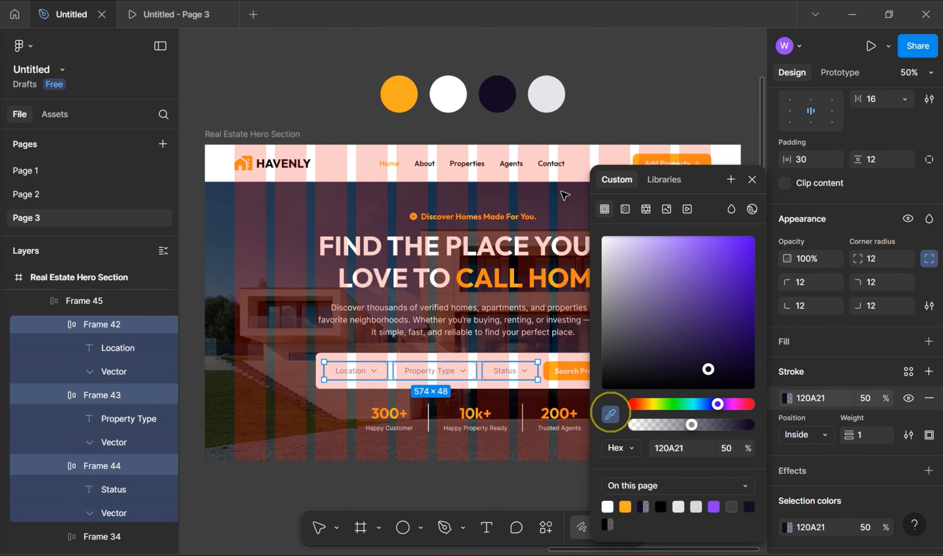
click(547, 91)
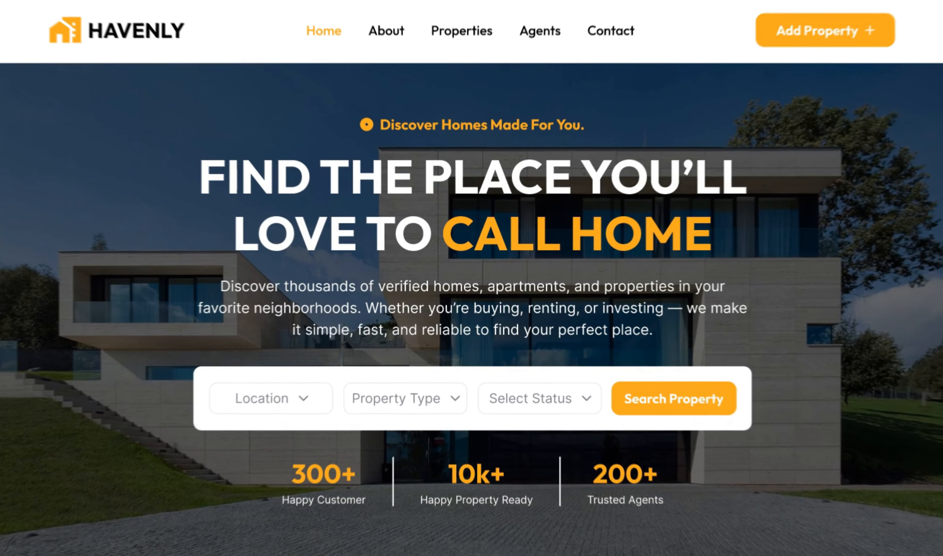